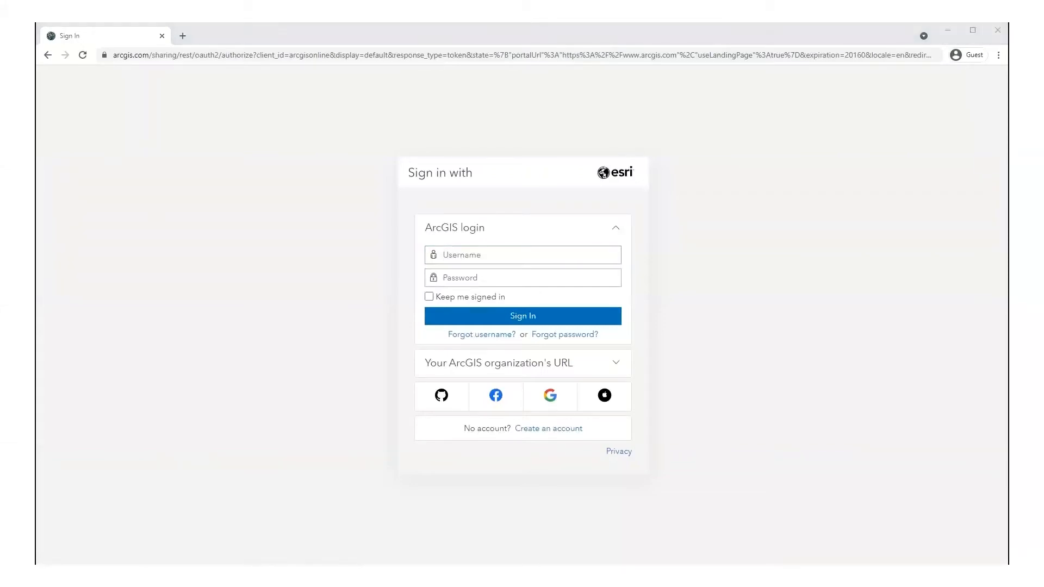
Step: Sign in to ArcGIS Online with the account username and password
click(433, 256)
text(gfw_mapbuilder)
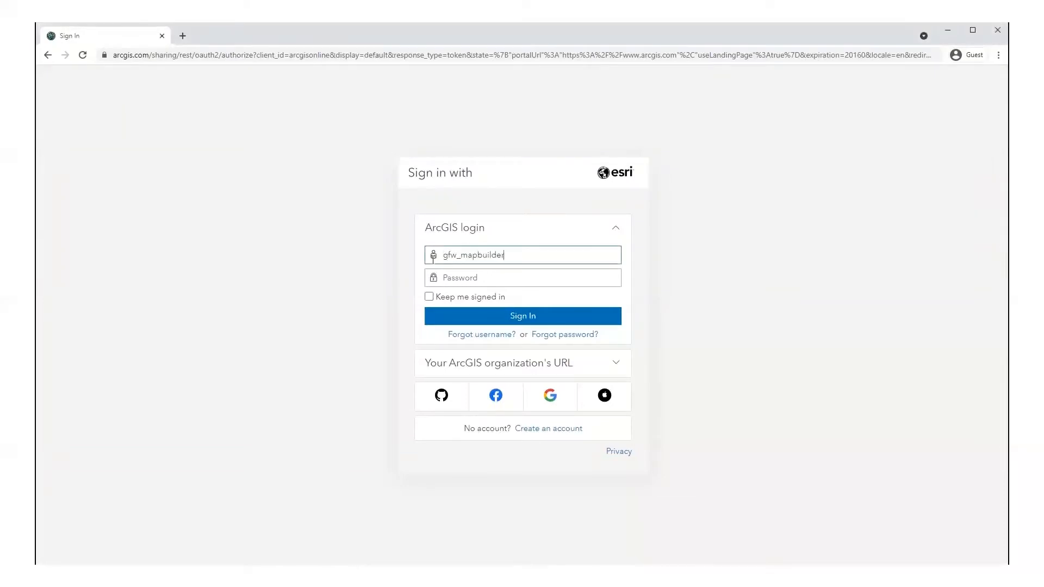
key(alt+Tab)
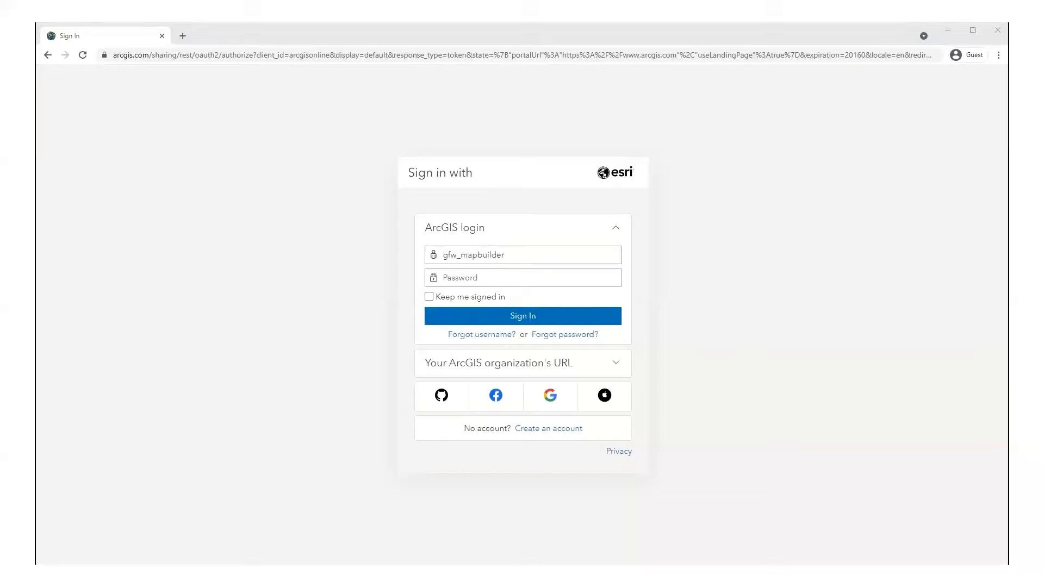
click(449, 278)
key(ctrl+v)
click(451, 316)
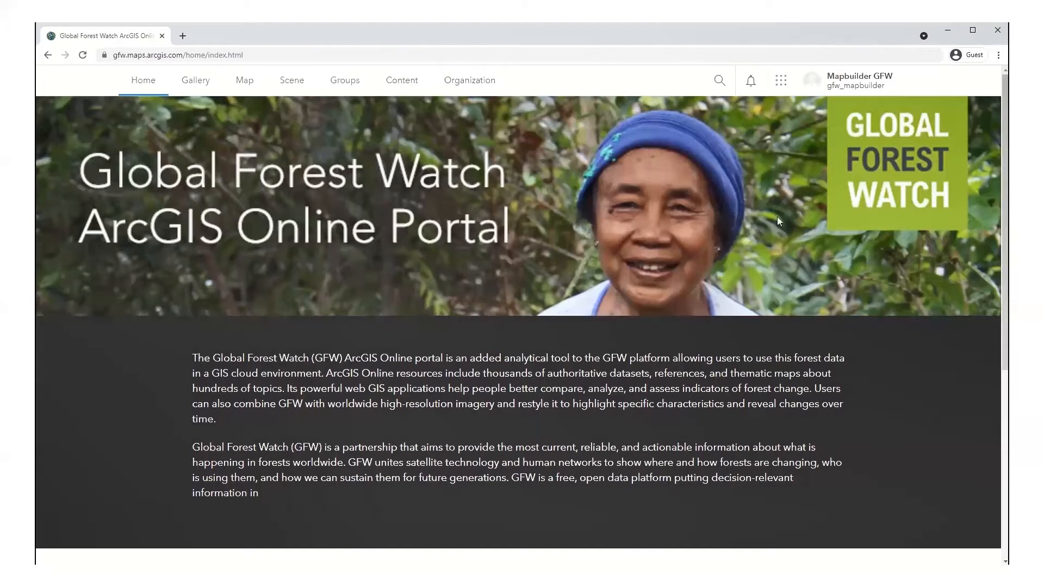
Step: Visit the account's profile page, then open My settings on the General section
click(841, 93)
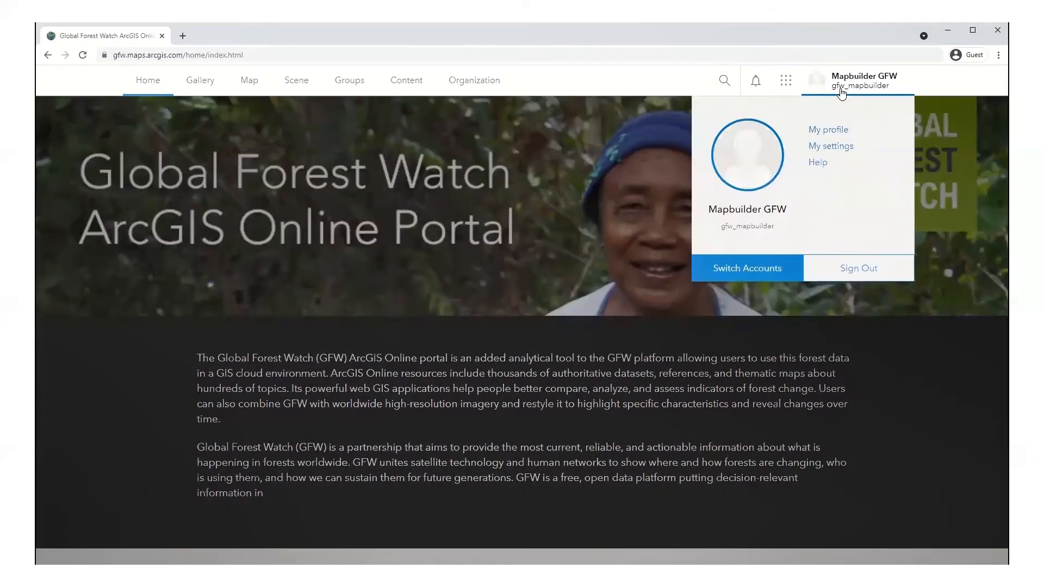
click(828, 131)
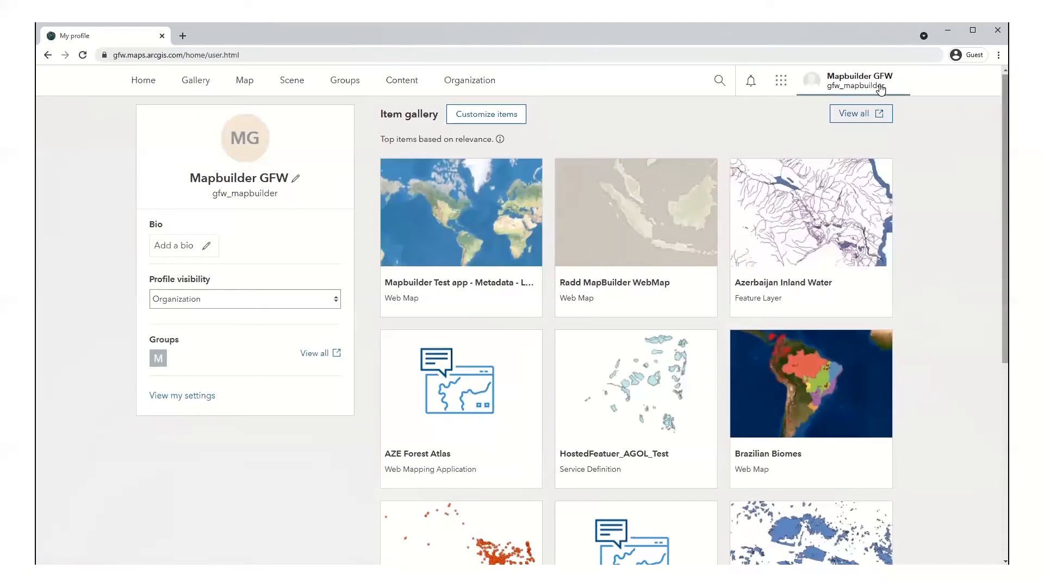
click(863, 88)
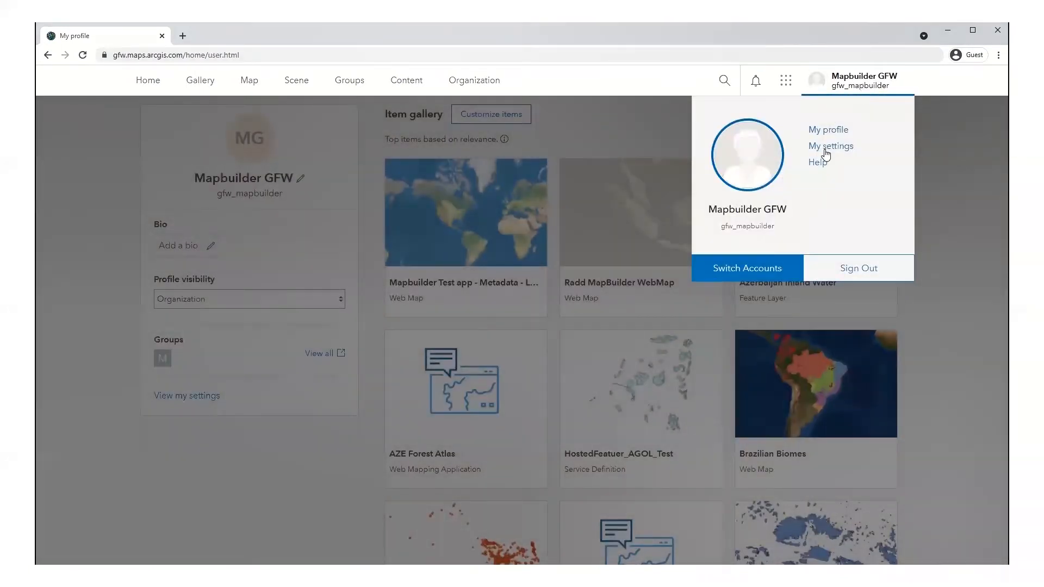
click(826, 148)
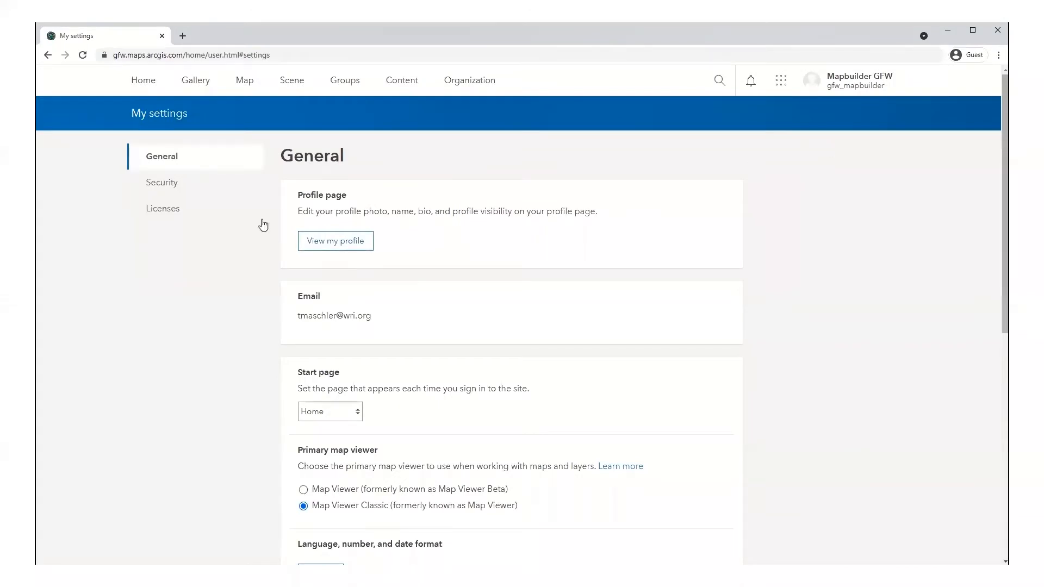
Step: Open the Licenses section to confirm the Creator user type and Publisher role
click(170, 214)
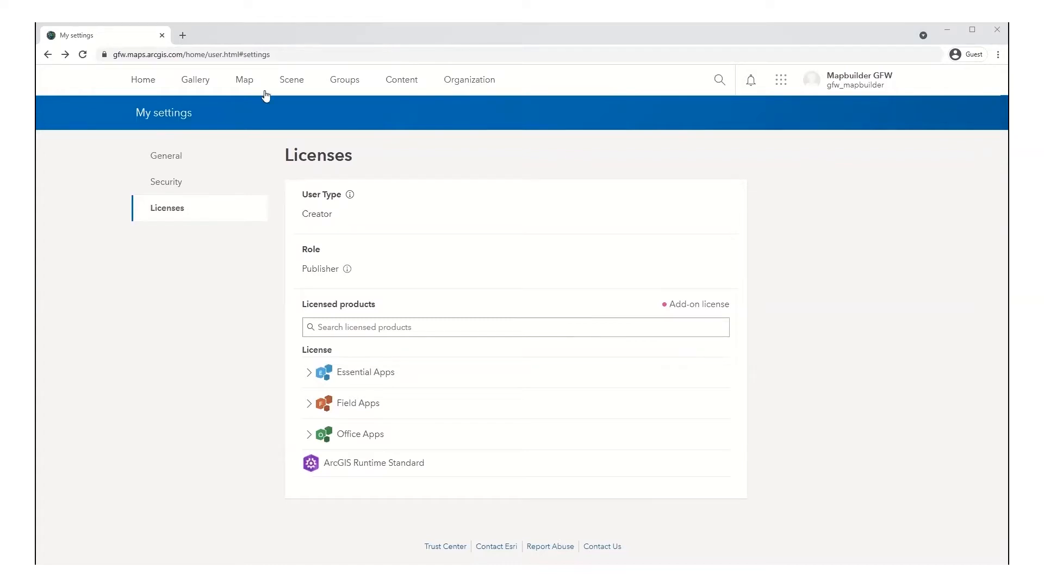
Step: Create a group named 'MapBuilder Application Template' with summary 'This group contains the mapbuilder application template'
click(336, 87)
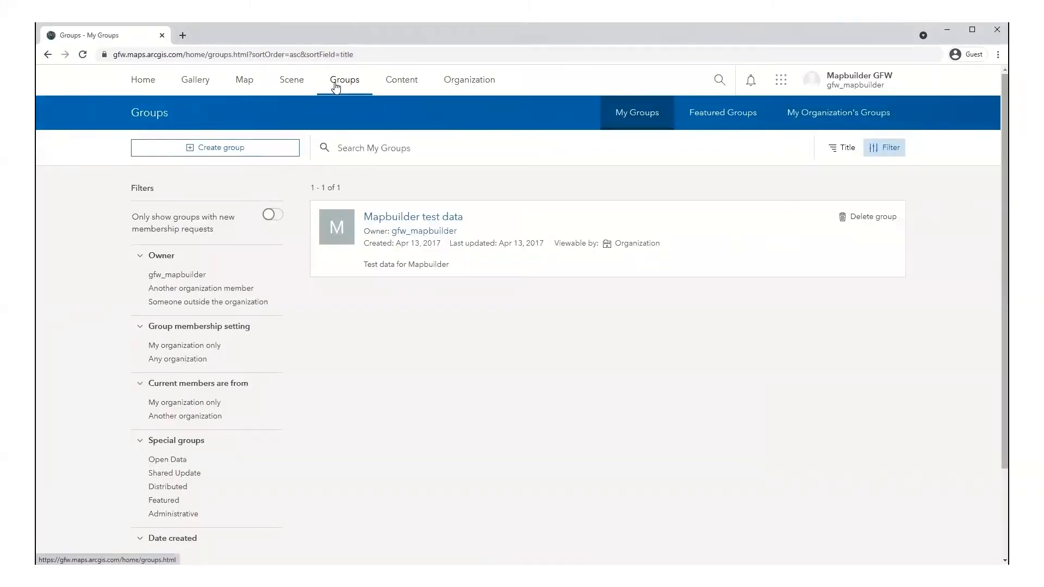
click(243, 152)
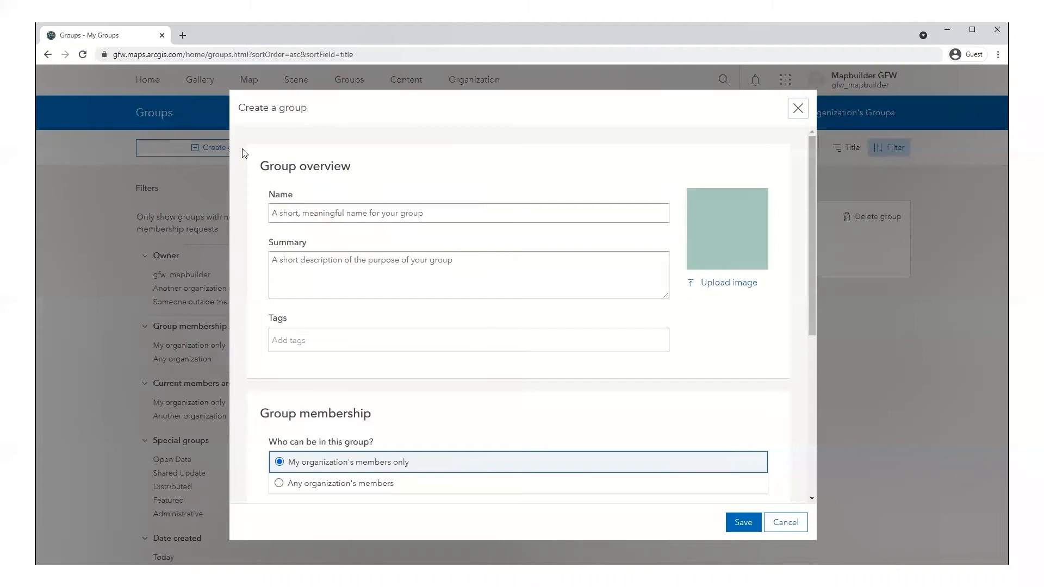
click(293, 216)
text(MapBuilder Application Template)
key(Tab)
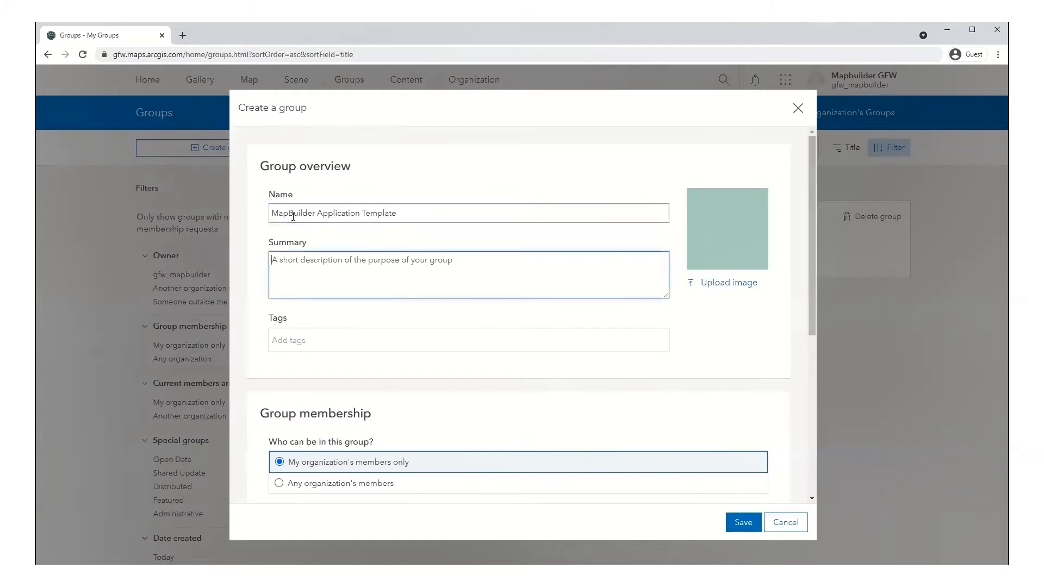
text(This group contains the mapbuilder application template)
Step: Tag the new group with 'application' and 'gfw'
key(Tab)
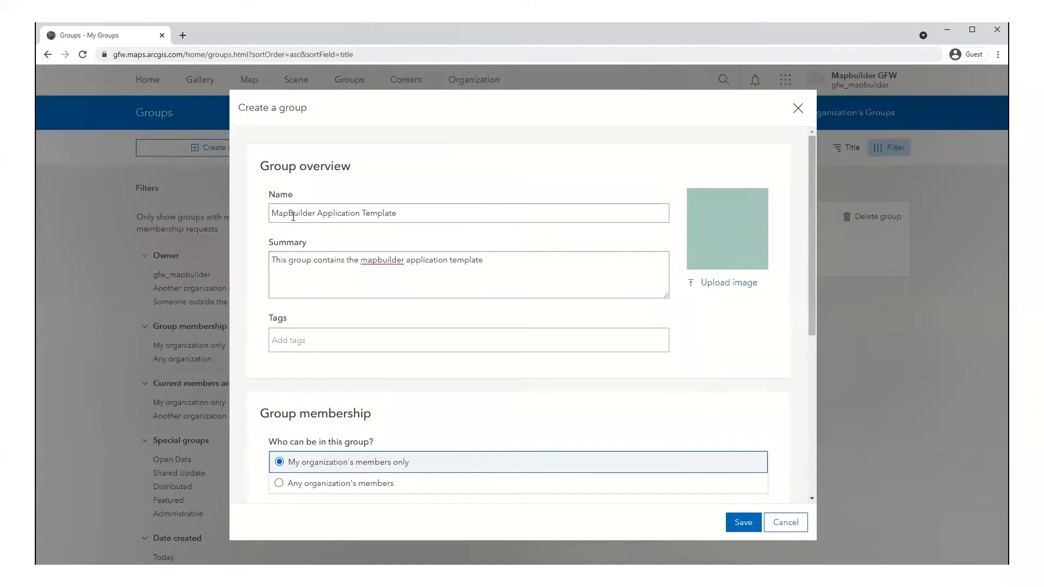
text(application)
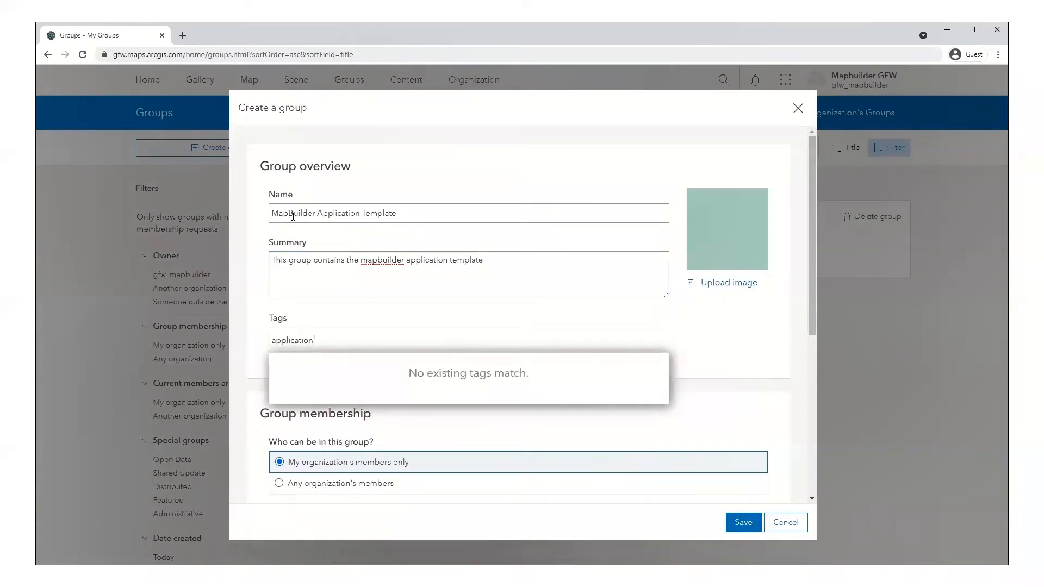
key(Return)
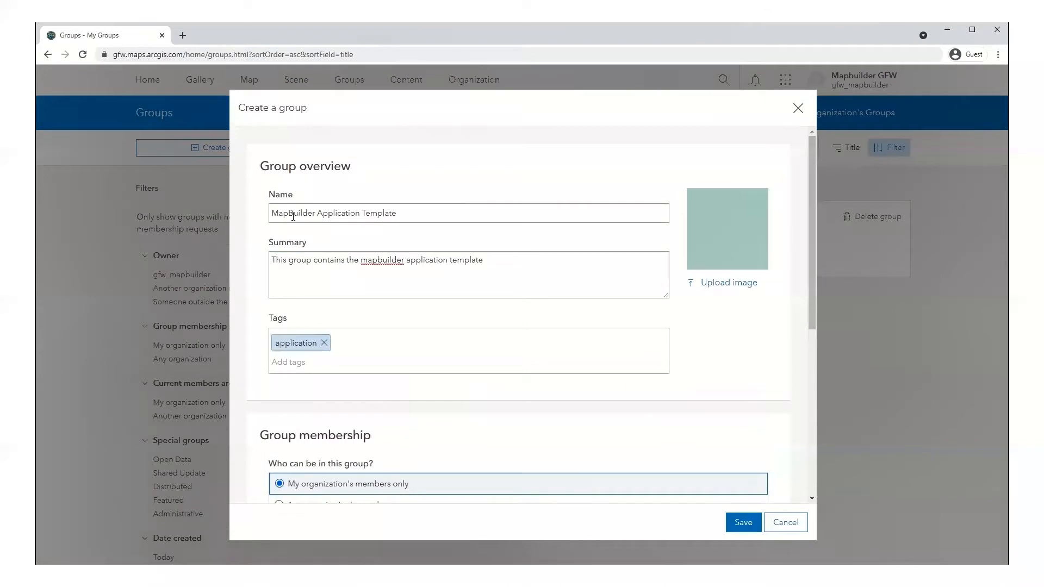
text(gfw)
key(Return)
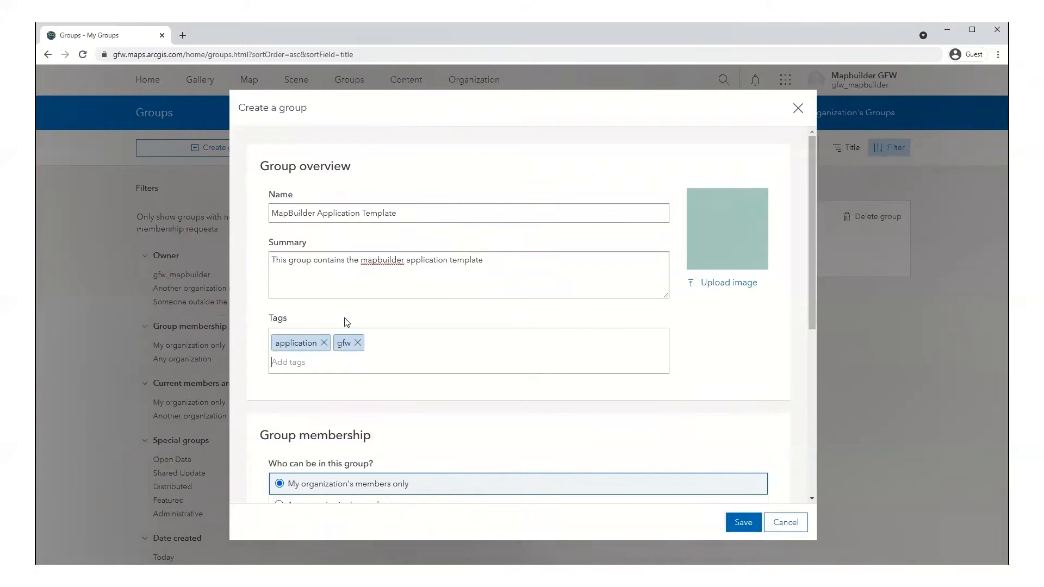
Step: Keep Everyone (public) viewing in the group's membership settings and save the group
scroll(346, 323, down, 4)
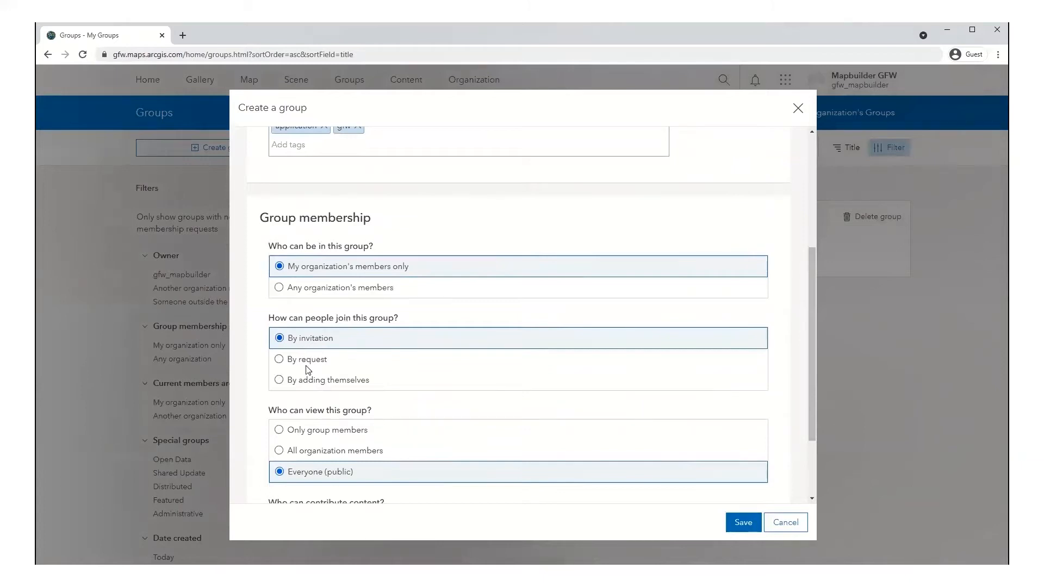
scroll(308, 442, down, 2)
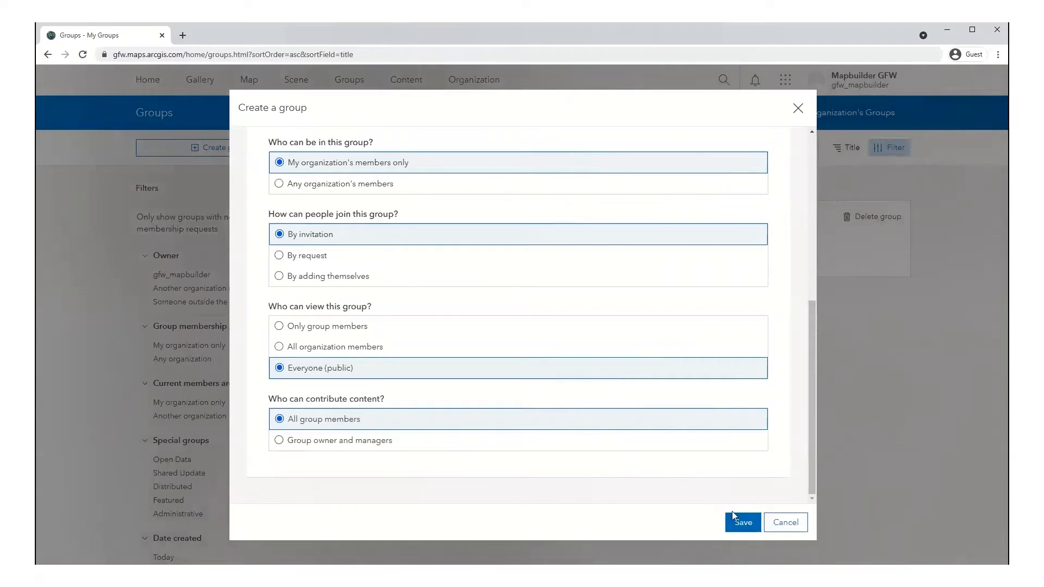
click(740, 522)
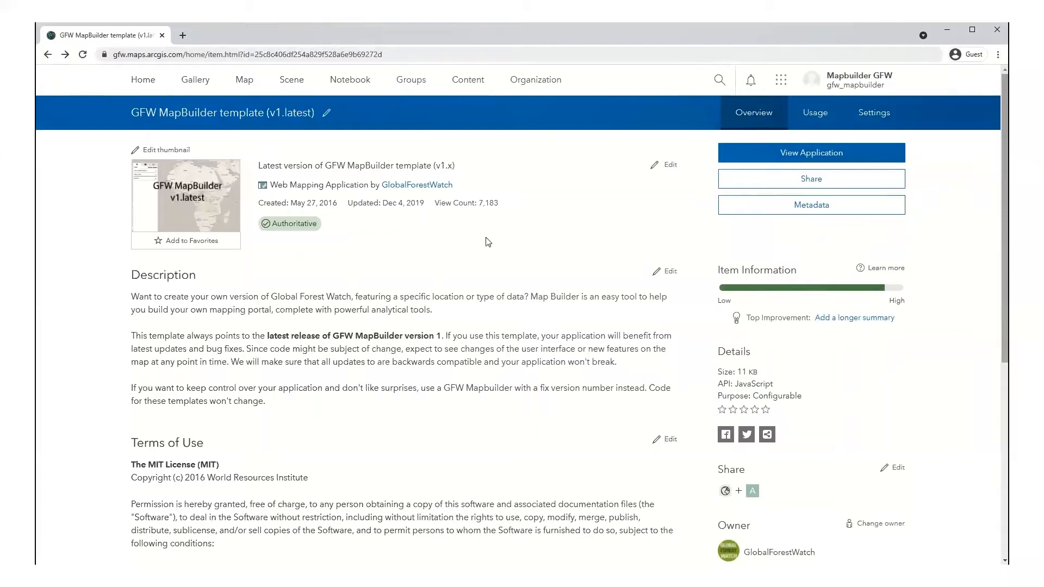
Step: Share the GFW MapBuilder template item with the MapBuilder Application Template group and save
click(737, 186)
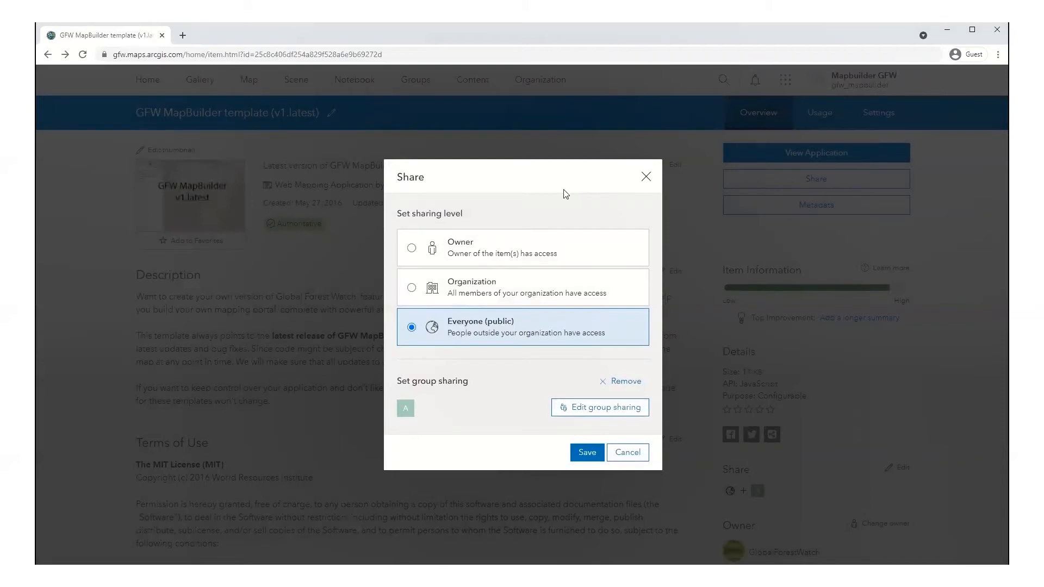
click(584, 412)
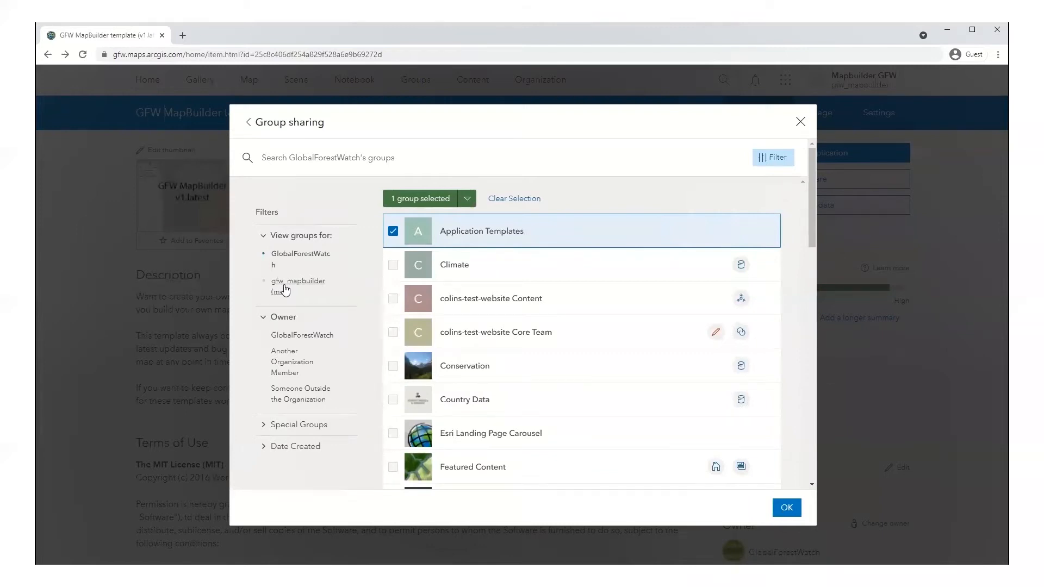
click(284, 290)
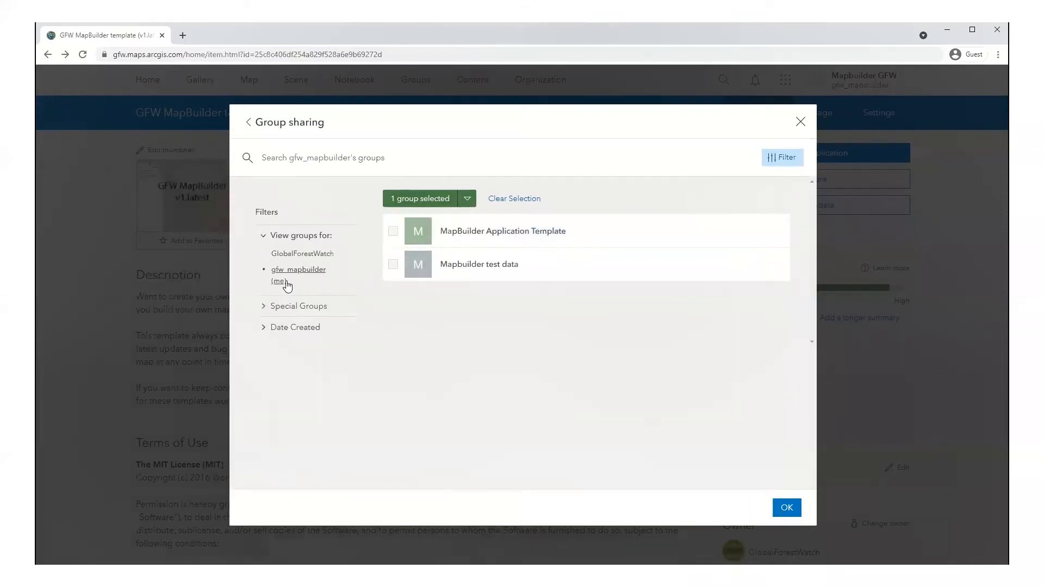
click(393, 232)
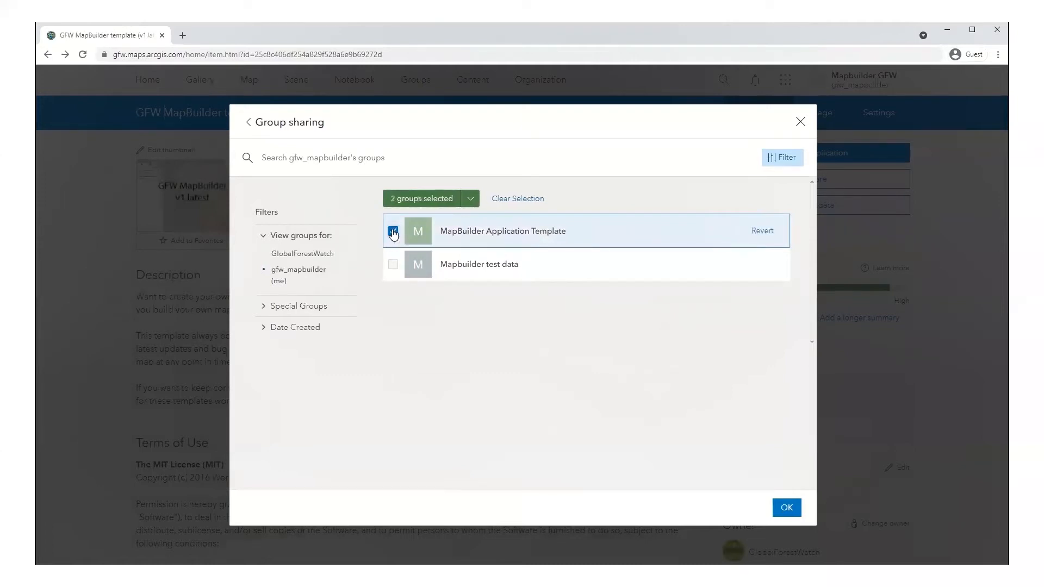
click(787, 508)
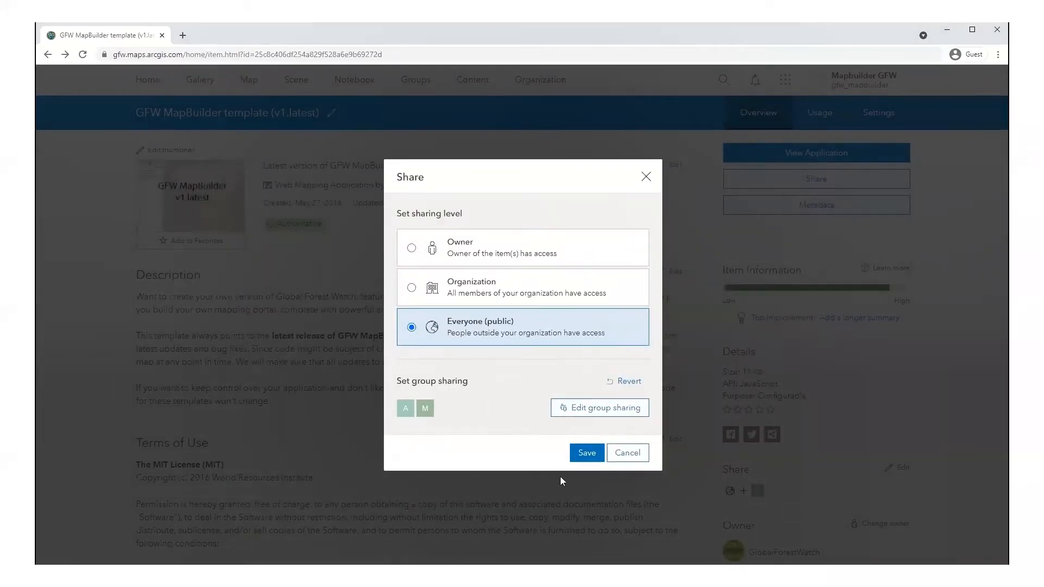
click(584, 453)
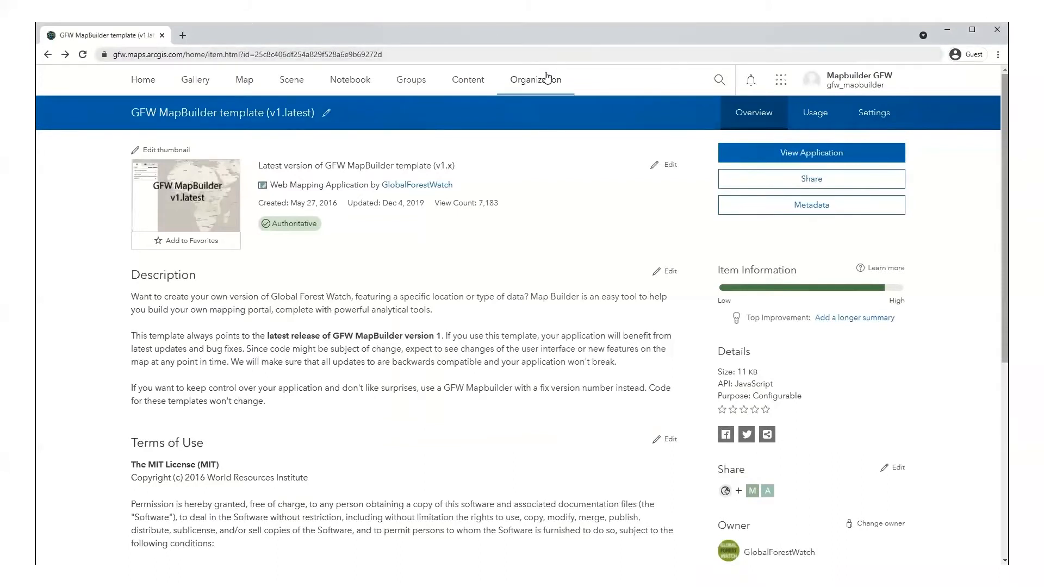
Step: Show the Map section of the Organization settings
click(542, 81)
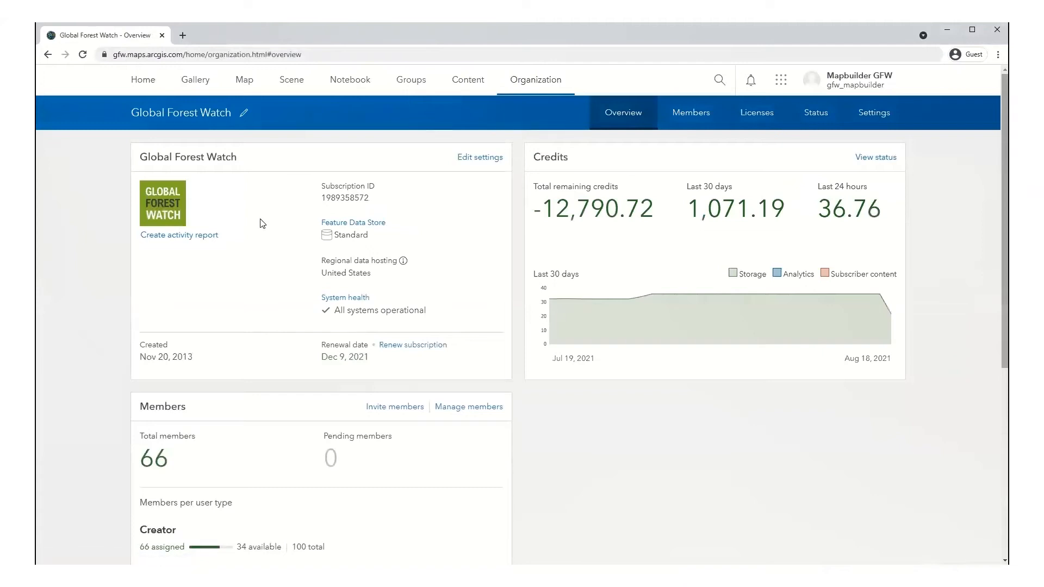
click(871, 120)
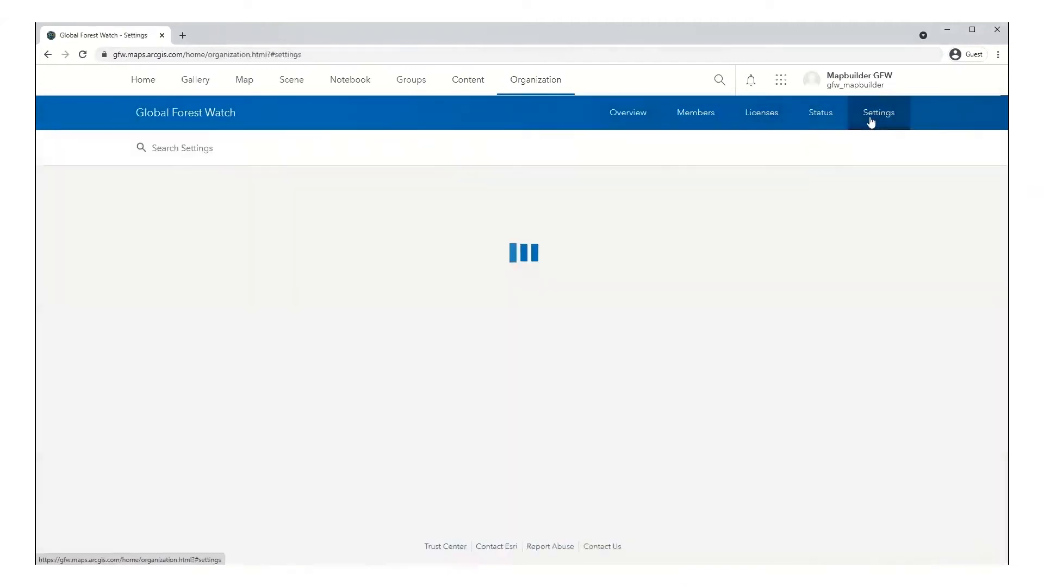
click(151, 293)
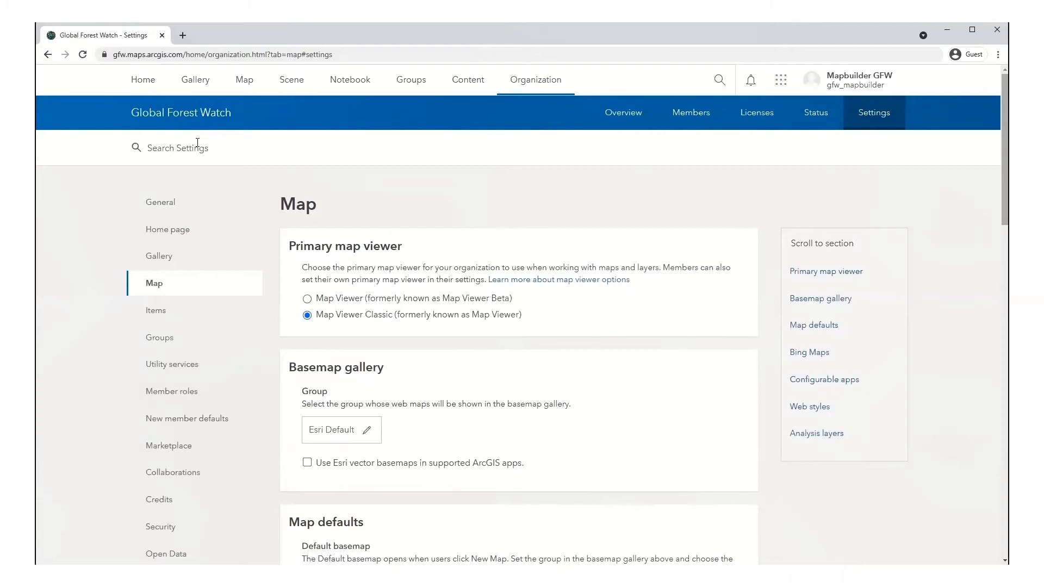
Step: Browse alternatives for the Configurable apps group, then cancel to keep Application Templates
scroll(227, 342, down, 3)
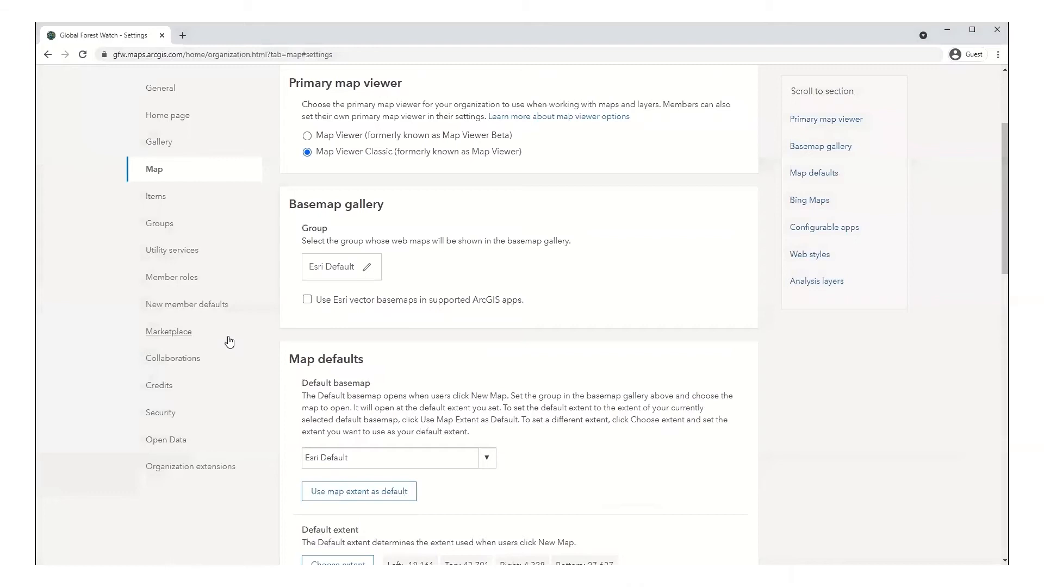
scroll(304, 376, down, 5)
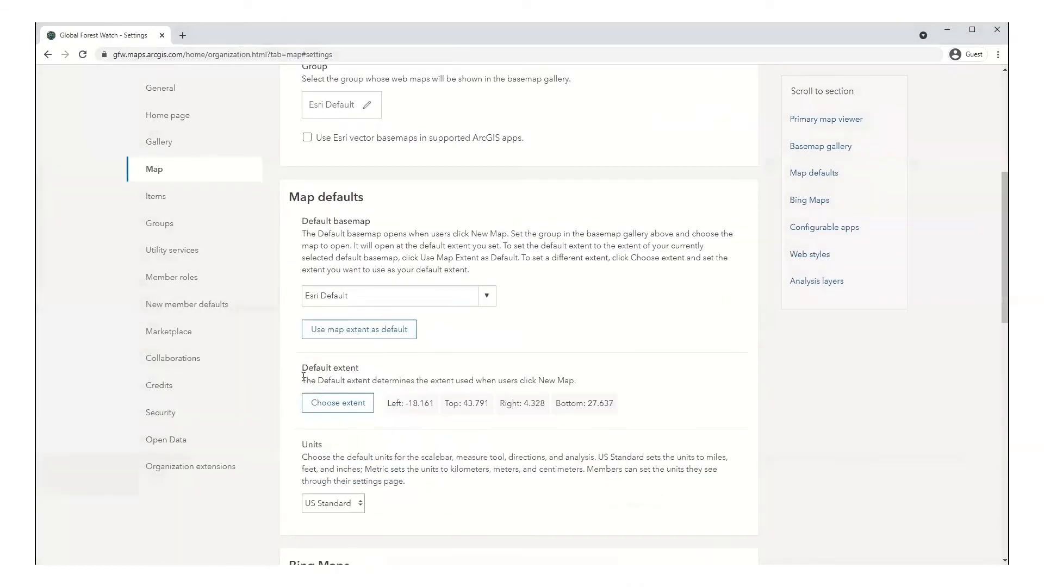
scroll(303, 377, down, 6)
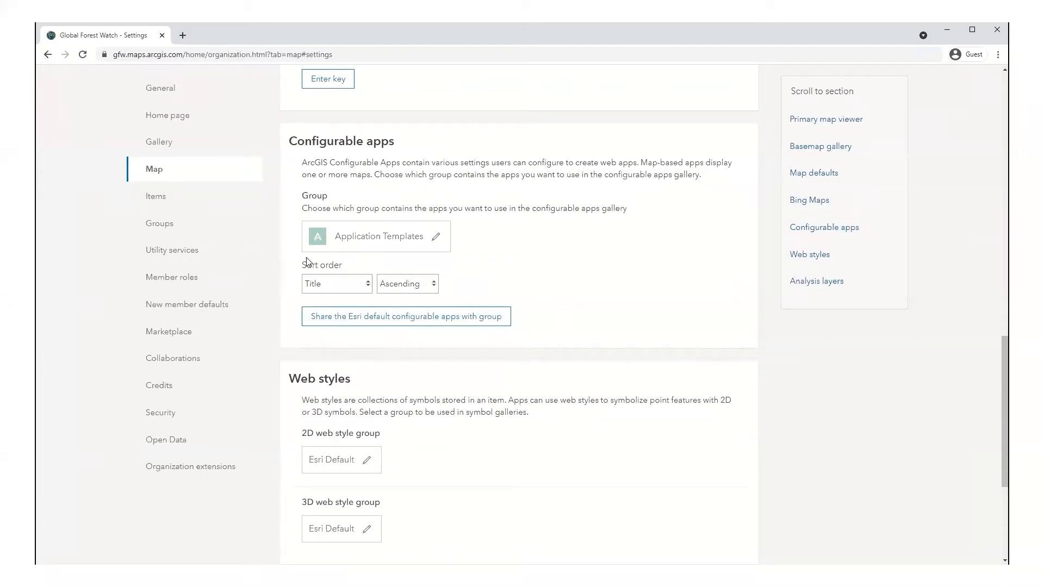
click(436, 239)
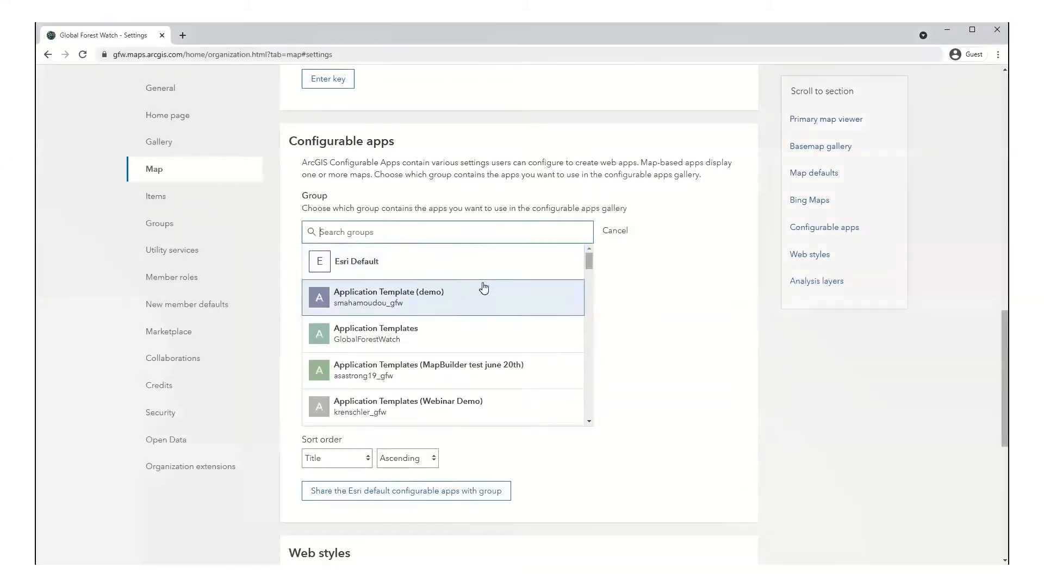
drag(589, 268, 599, 379)
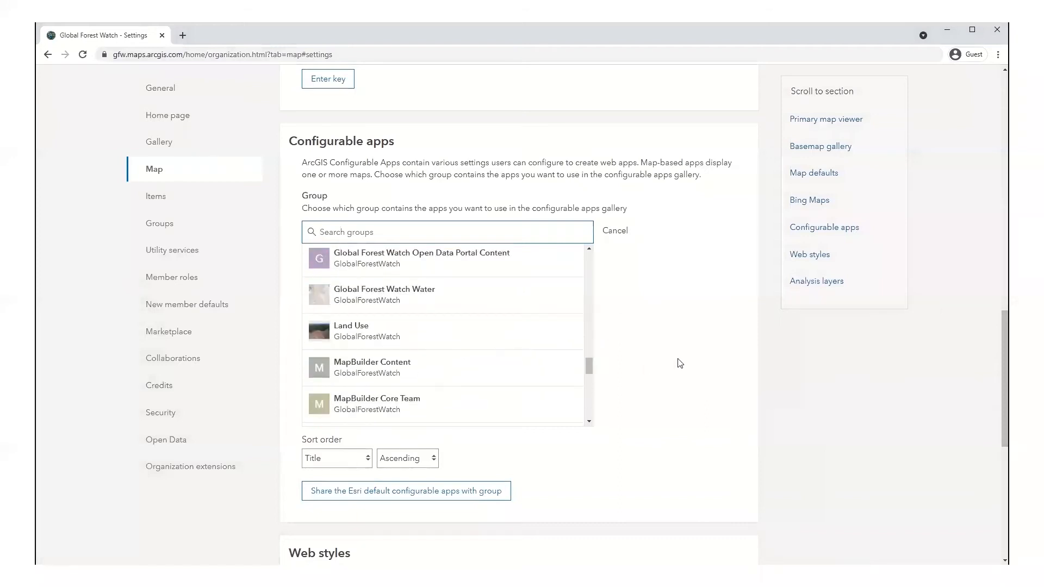
click(620, 230)
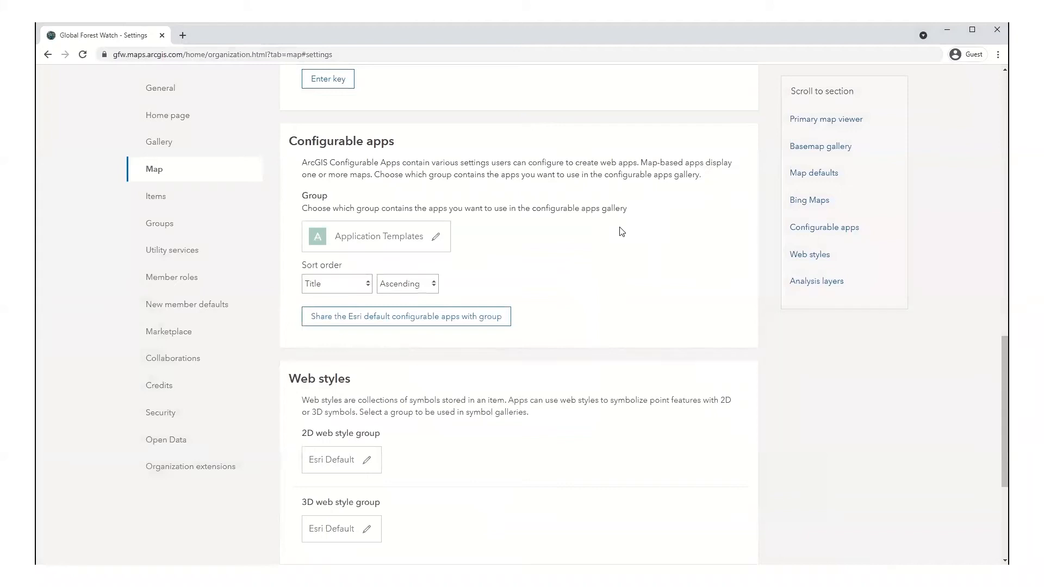
Step: Open Map Viewer Classic on a new map titled My Map
scroll(622, 273, up, 9)
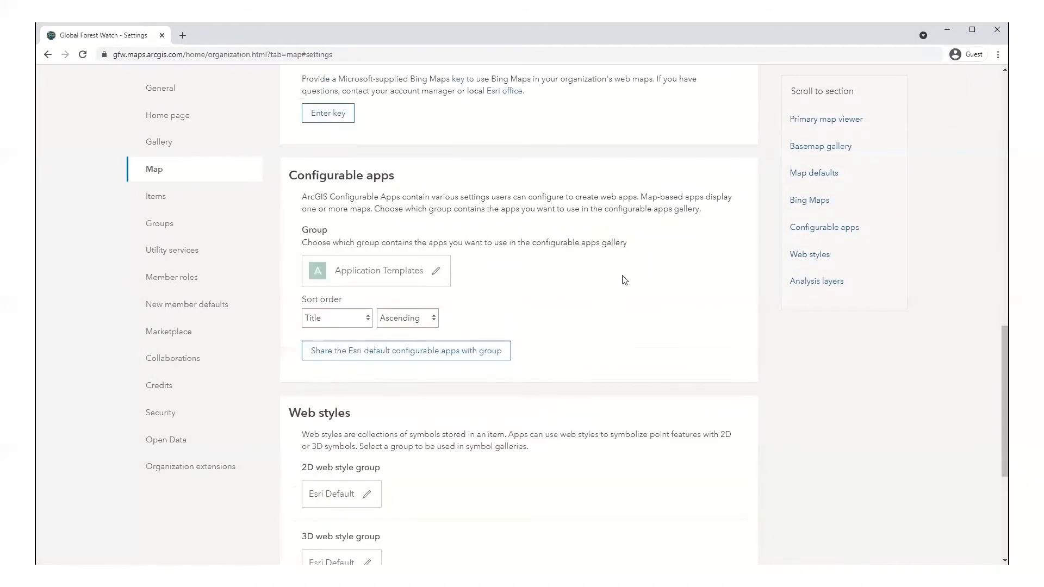
scroll(624, 286, up, 6)
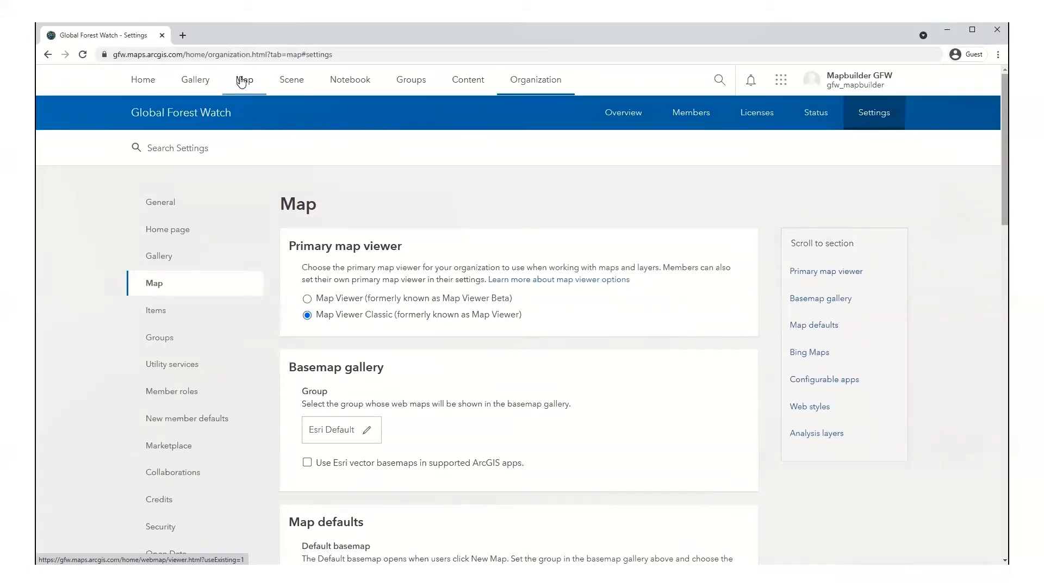
click(242, 81)
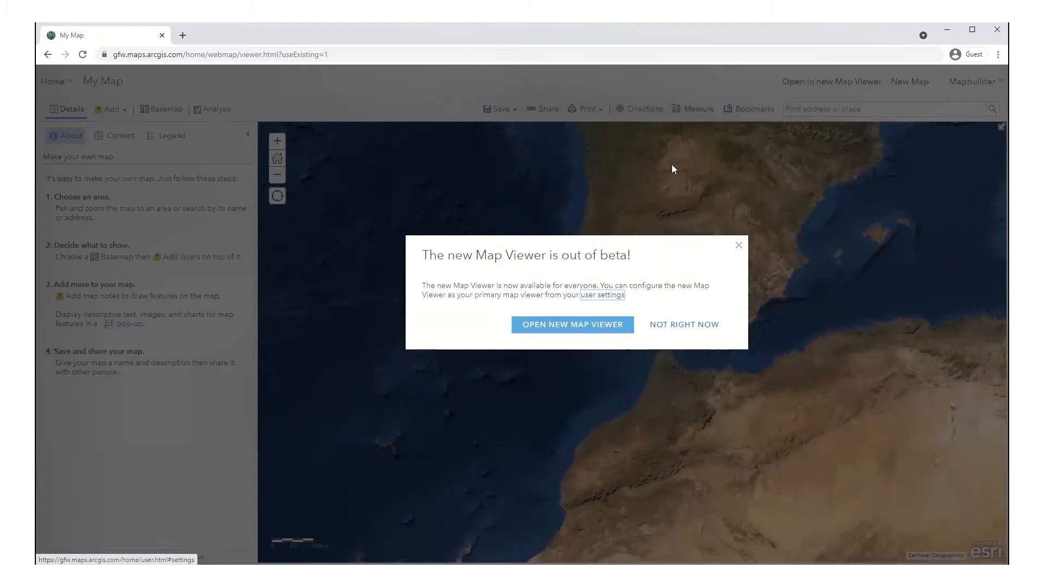
Step: Choose NOT RIGHT NOW on the 'new Map Viewer is out of beta' popup
click(672, 323)
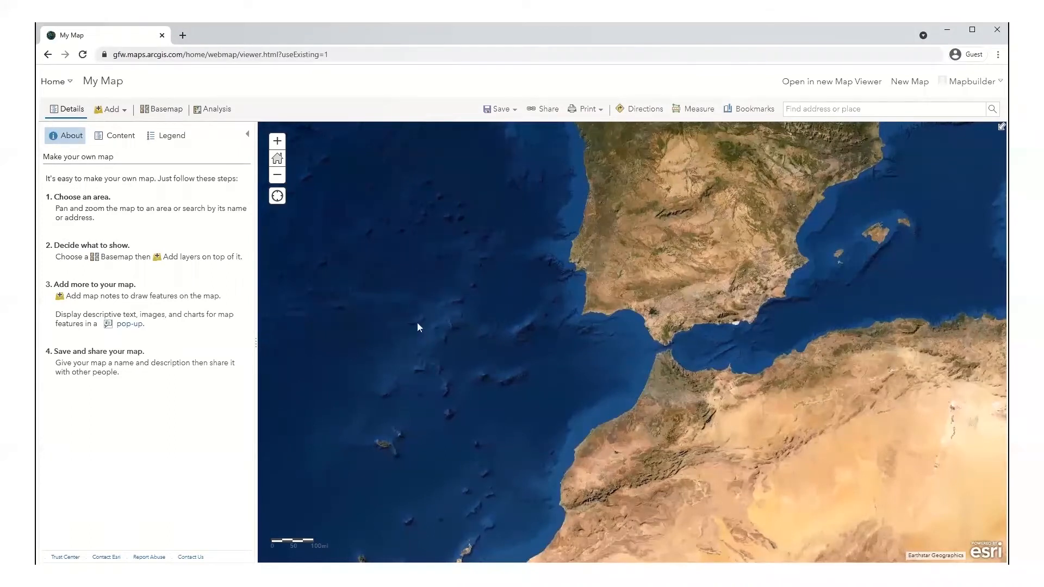
Step: Choose Save from the Save dropdown to bring up the Save Map form for My Map
click(494, 117)
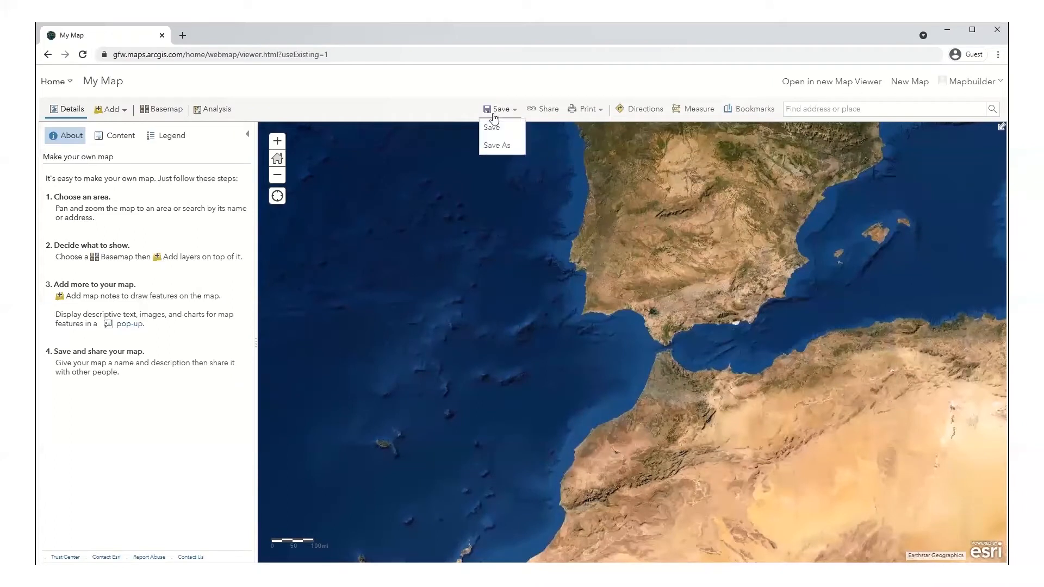
click(492, 127)
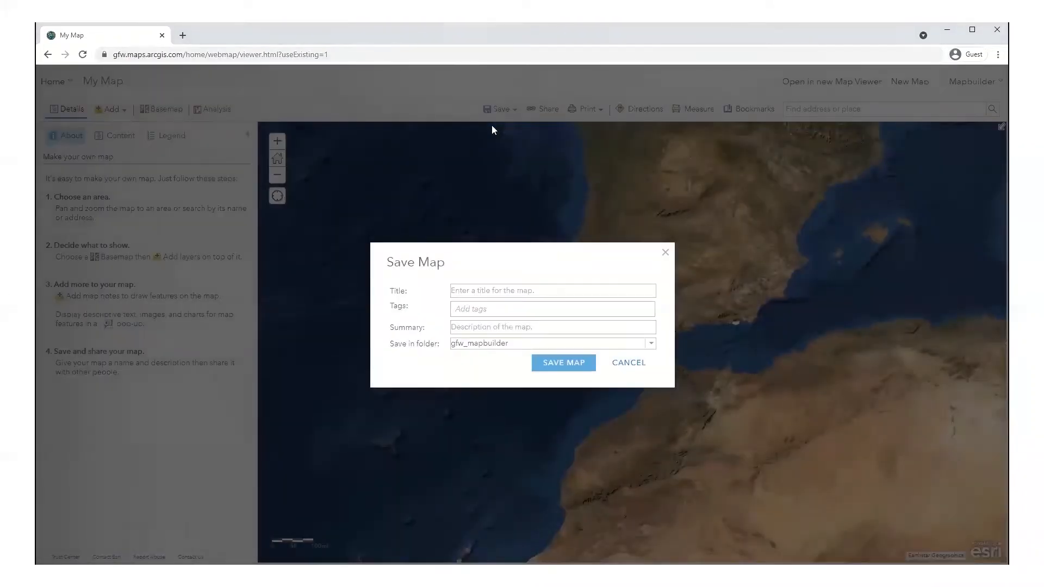
Step: Title the new web map 'Webinar Example MapBuilder Webmap'
click(494, 290)
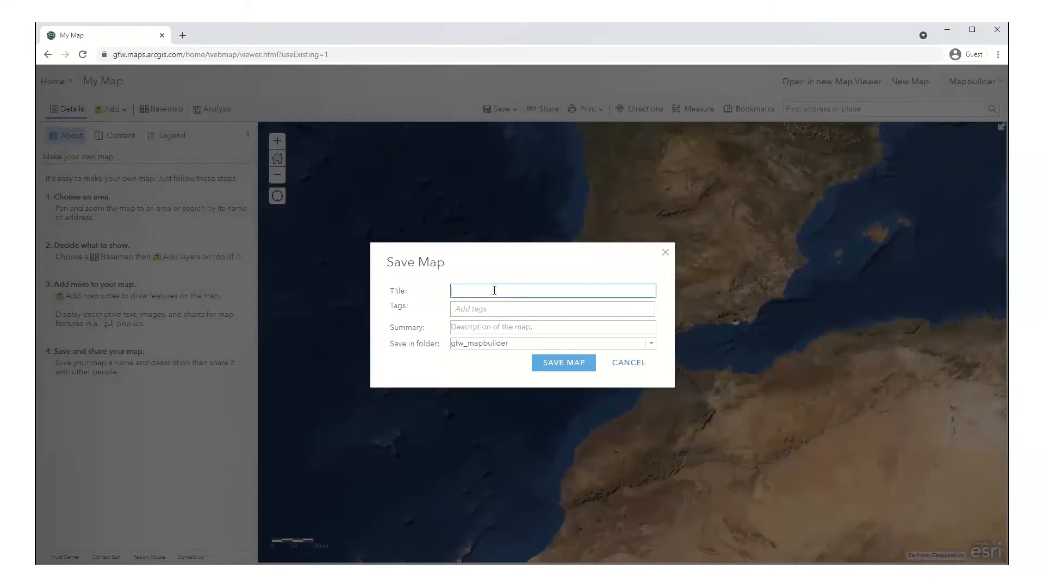
text(Webinar Example MapBuilder Webmap)
Step: Tag the map testing and mapbuilder and save it in the gfw_mapbuilder folder
click(486, 309)
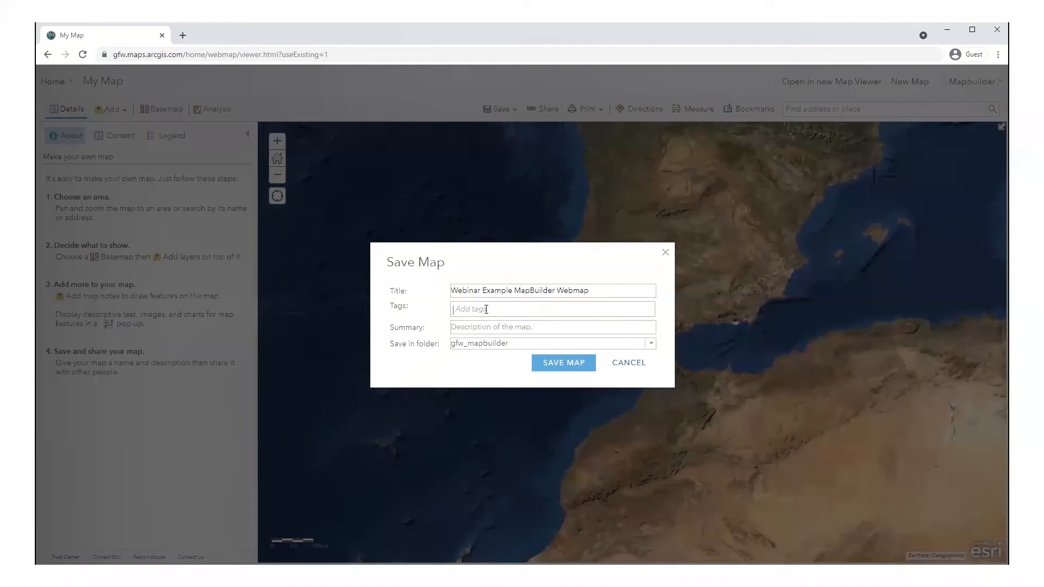
text(testing)
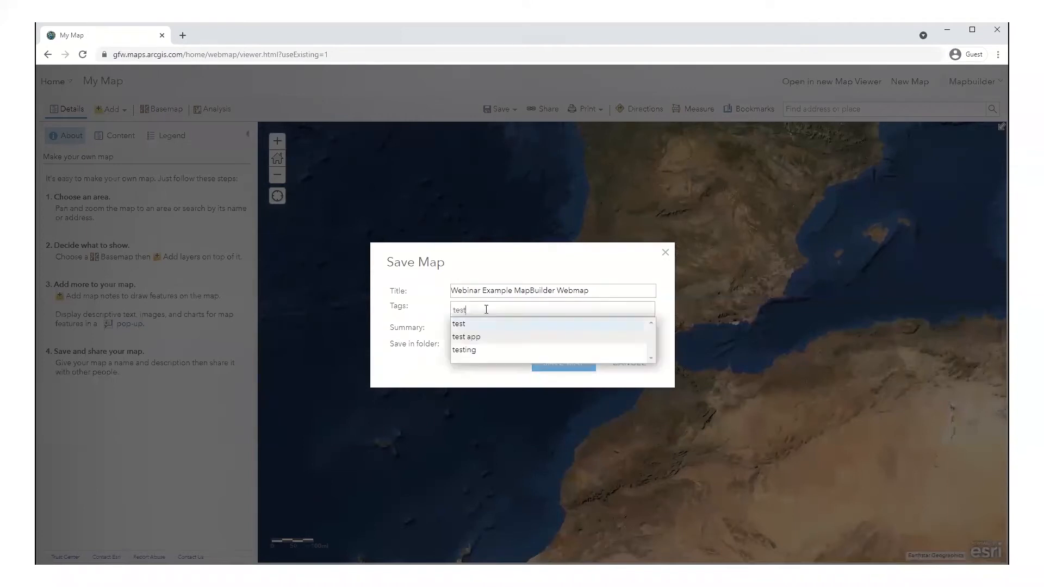
key(Return)
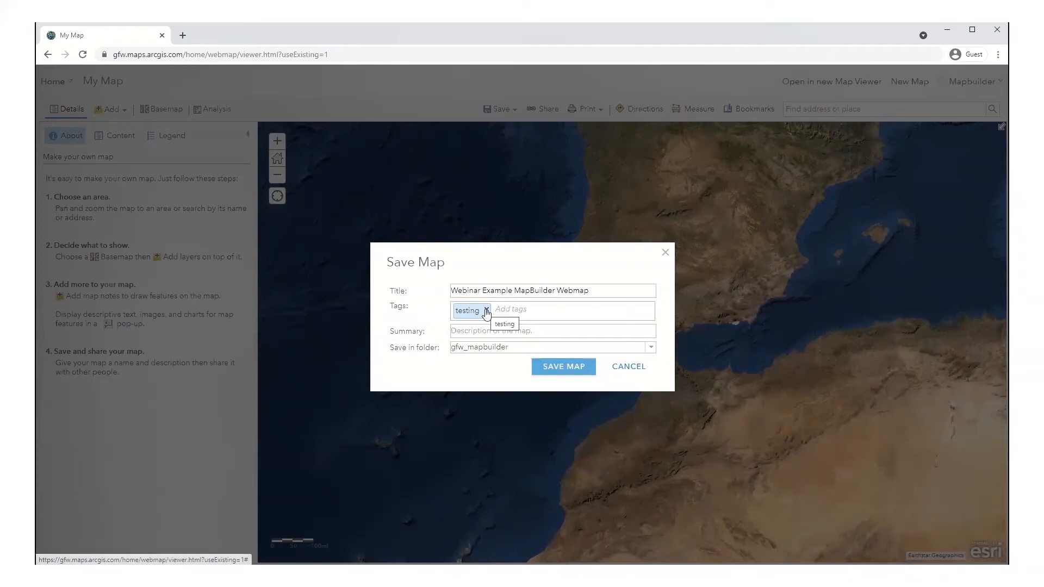
text(mapbuilder)
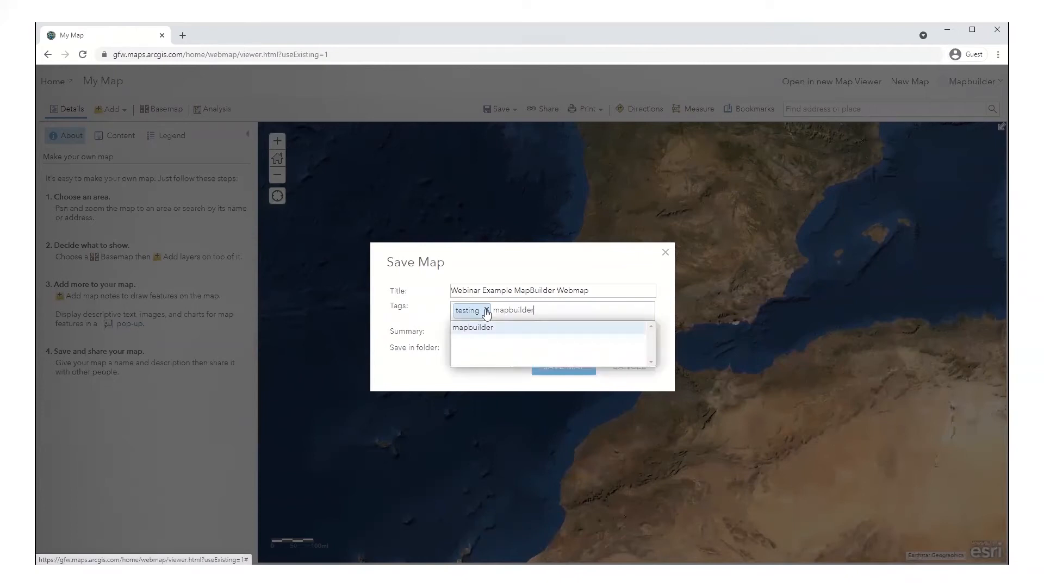
key(Return)
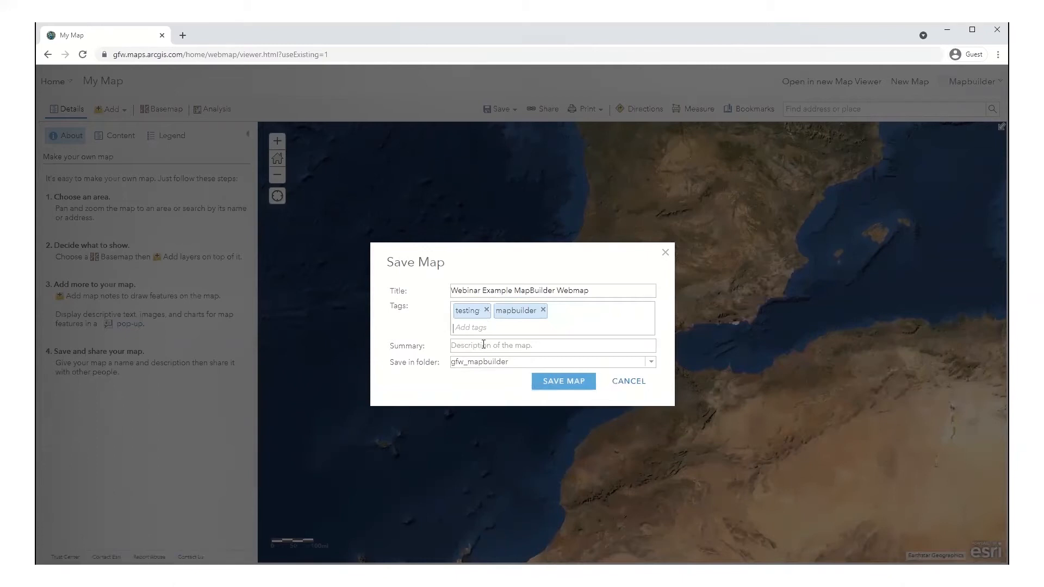
click(650, 363)
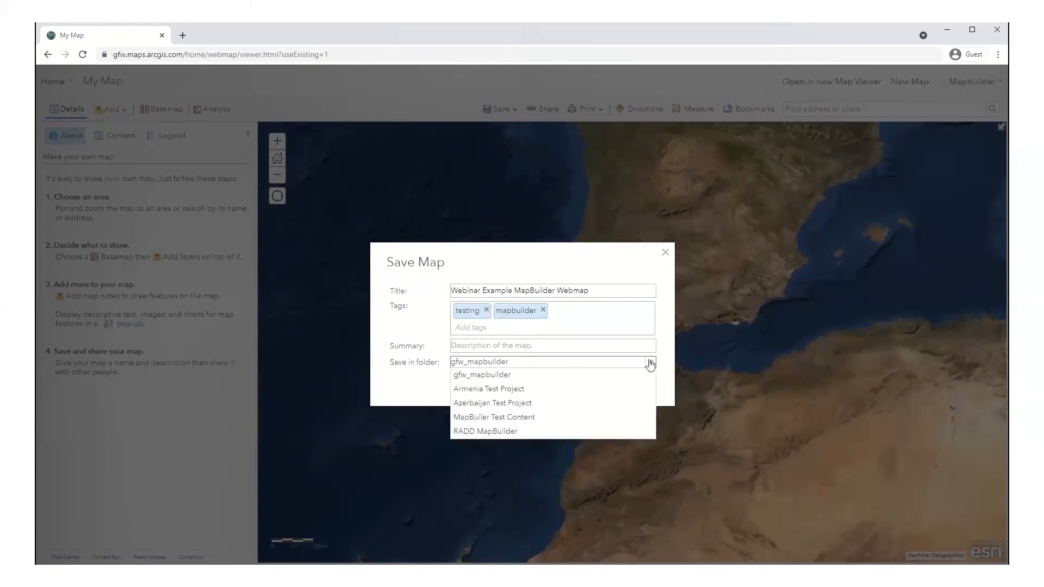
click(650, 363)
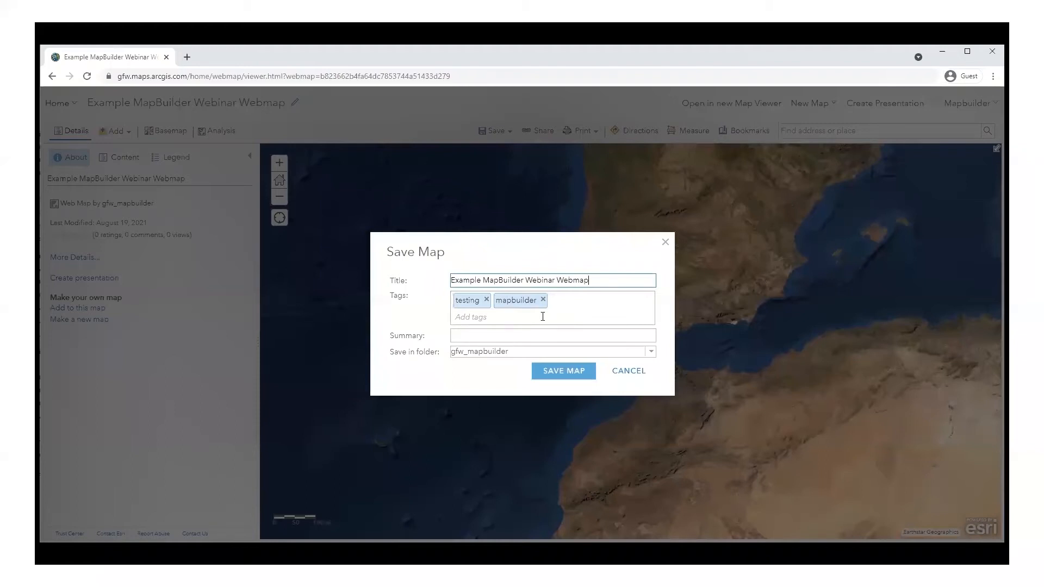
click(557, 375)
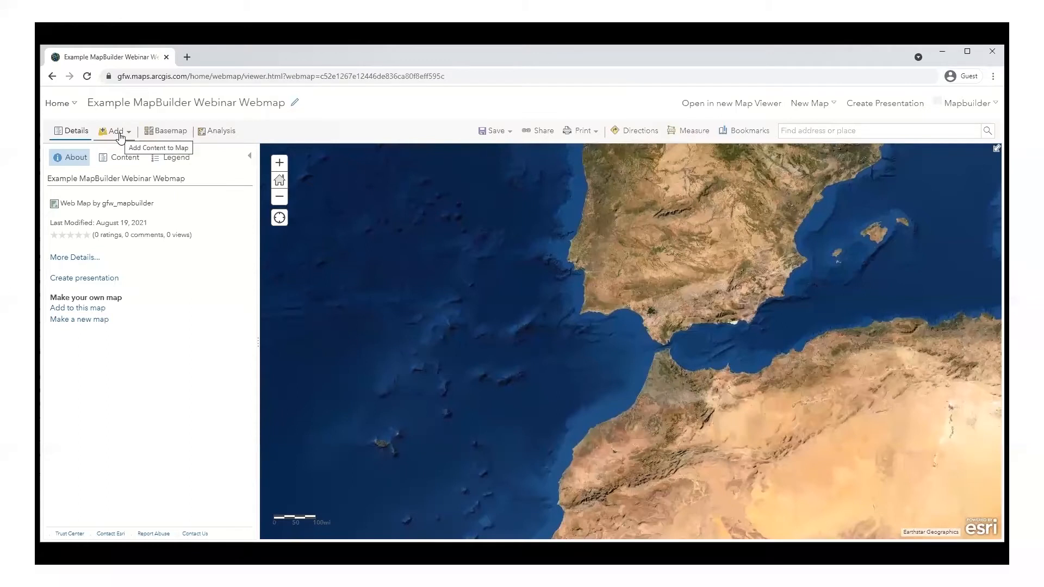
Step: Choose Add Layer from File from the Add menu
click(120, 138)
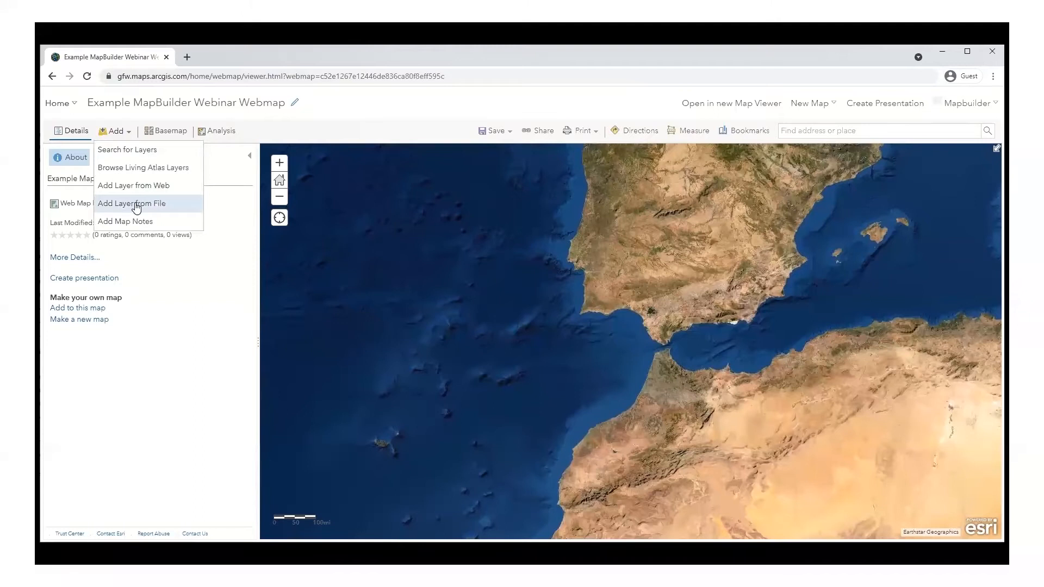
click(136, 205)
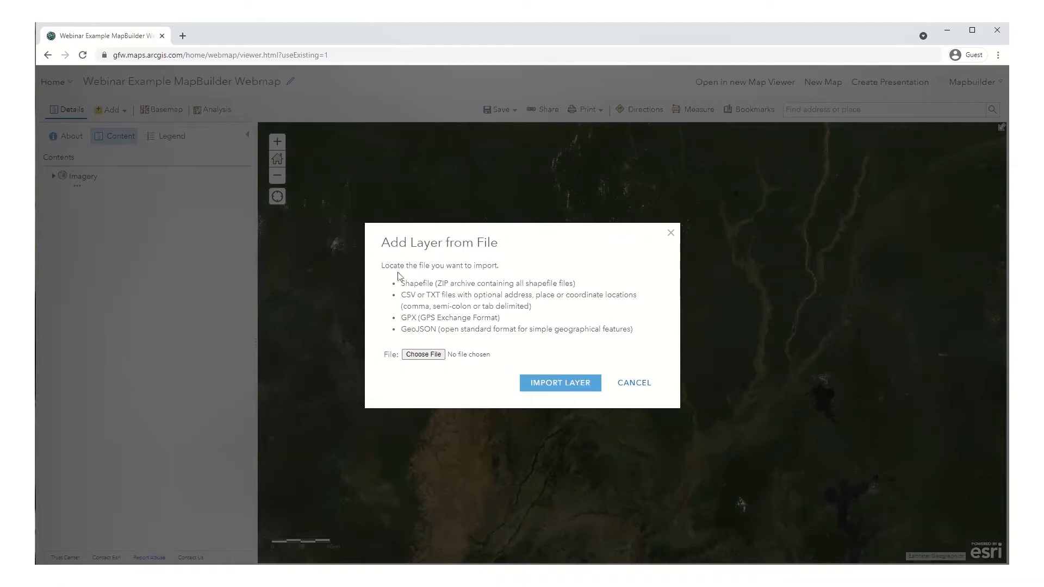
Step: Import roc_mining.zip from demo_data as a layer, keeping its original features
click(422, 355)
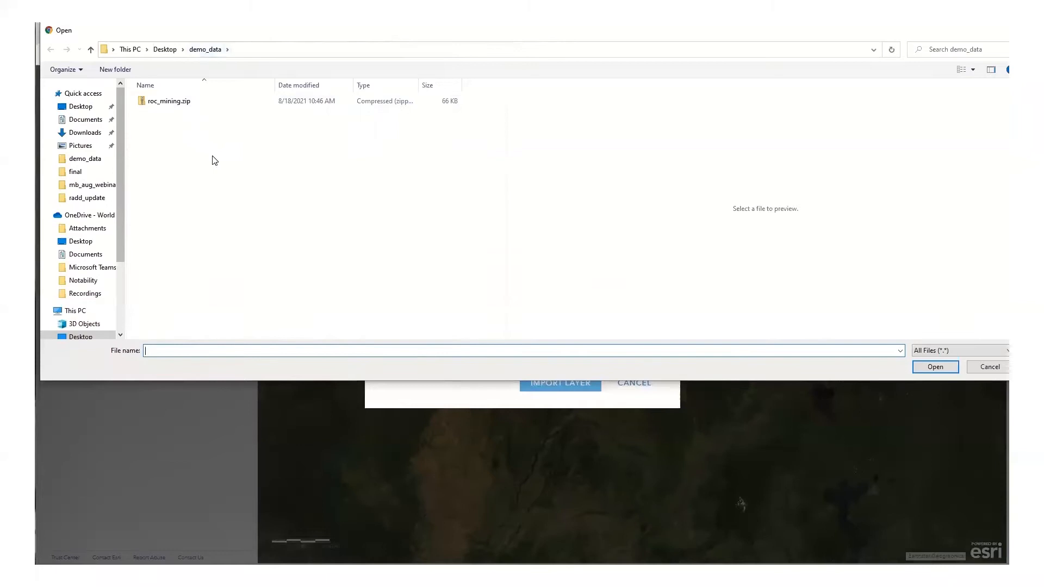
click(177, 102)
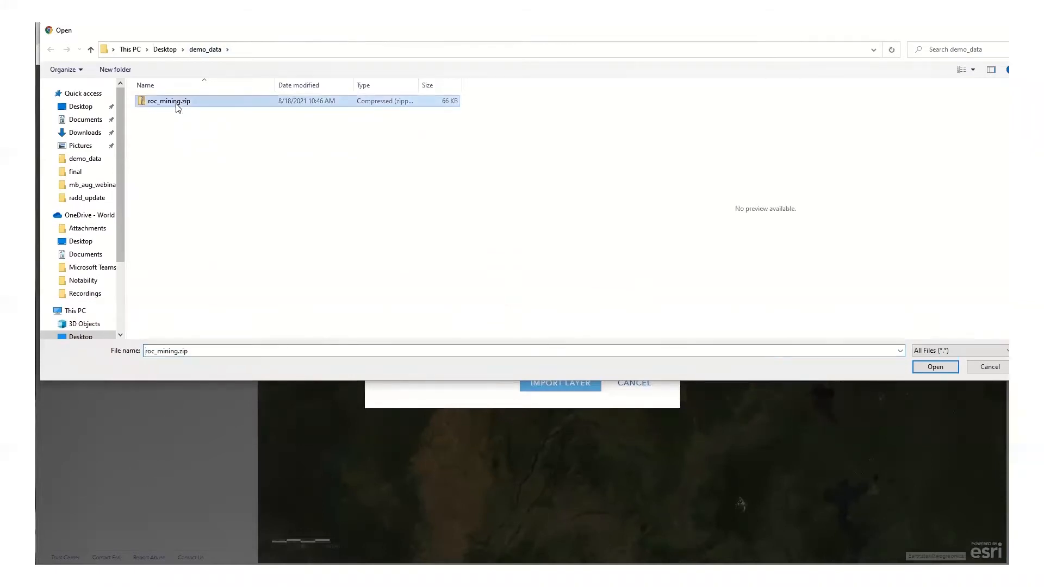
click(930, 367)
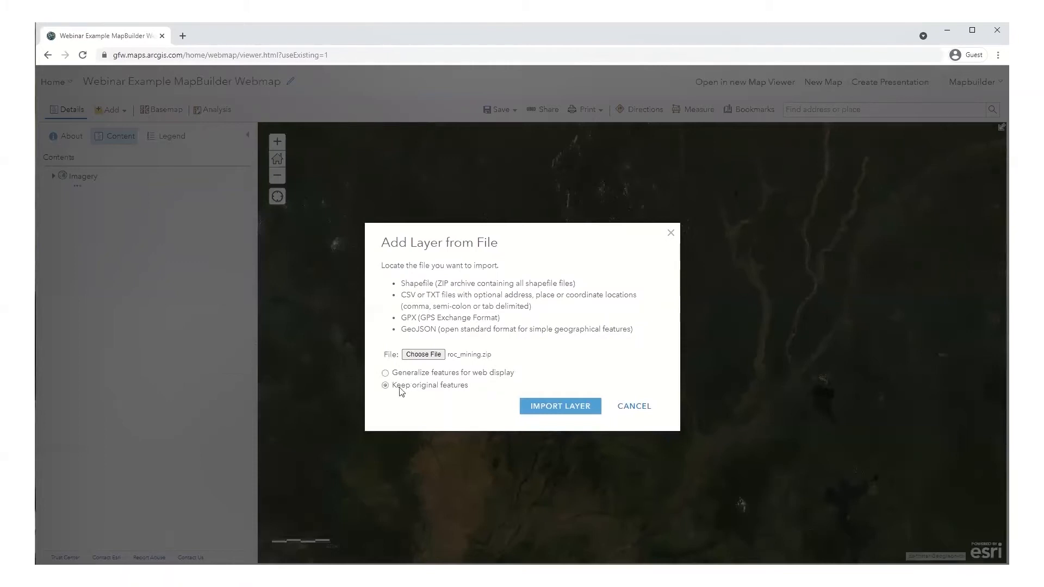
click(559, 407)
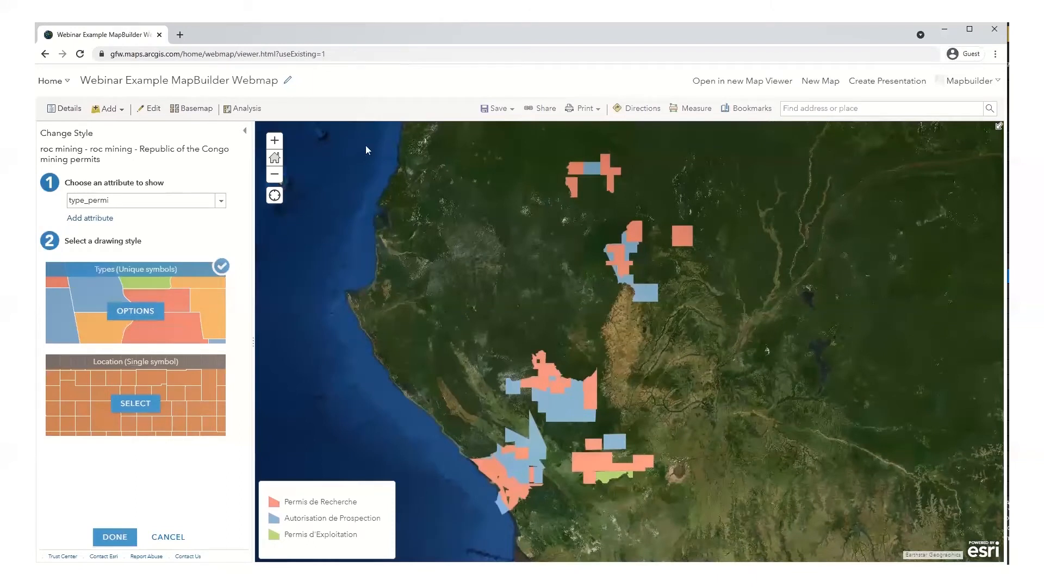
Step: Save the map, then style the roc mining layer with a single-symbol Location style
click(496, 109)
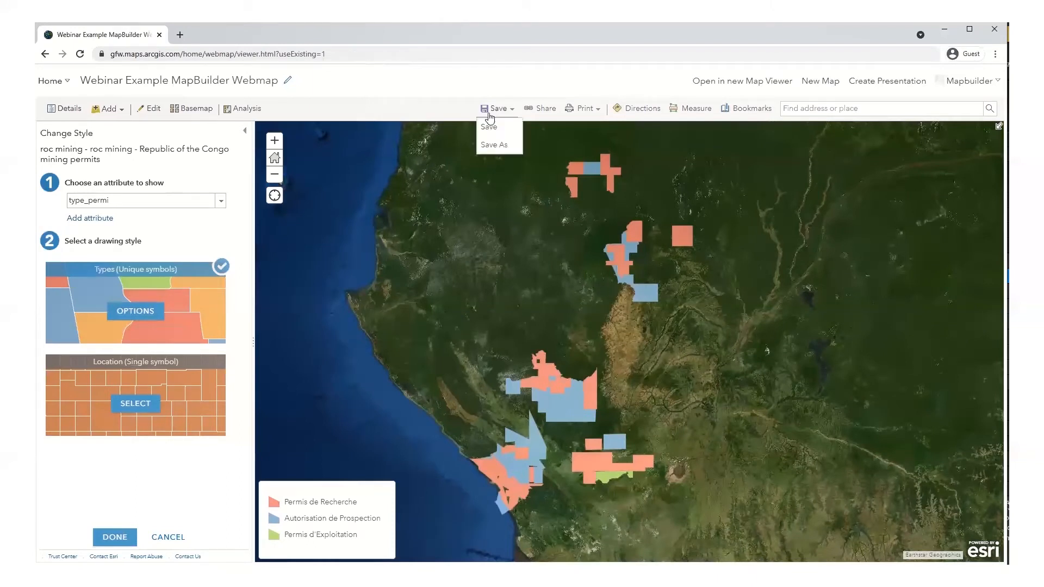
click(490, 126)
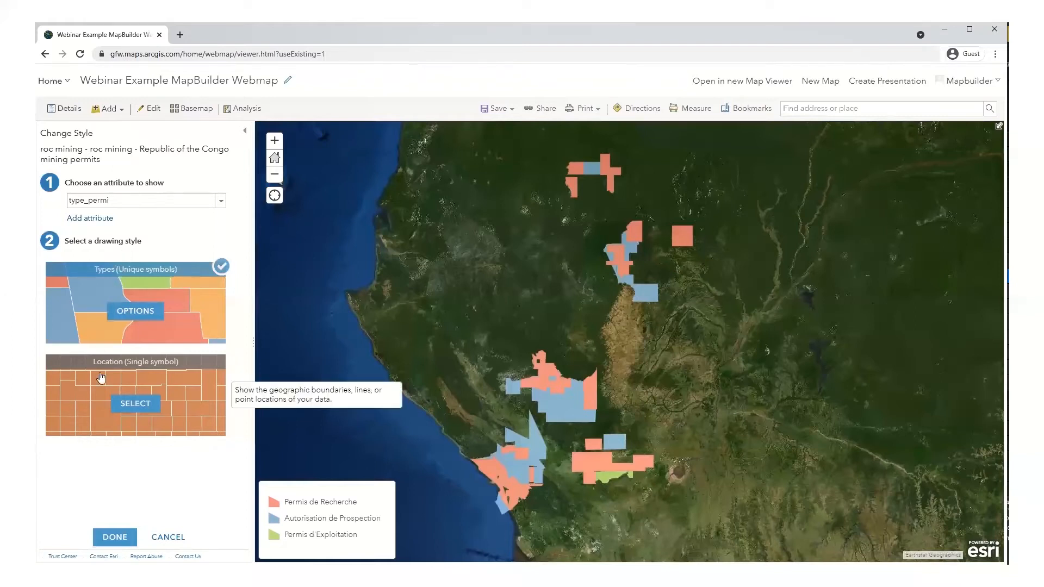
click(130, 405)
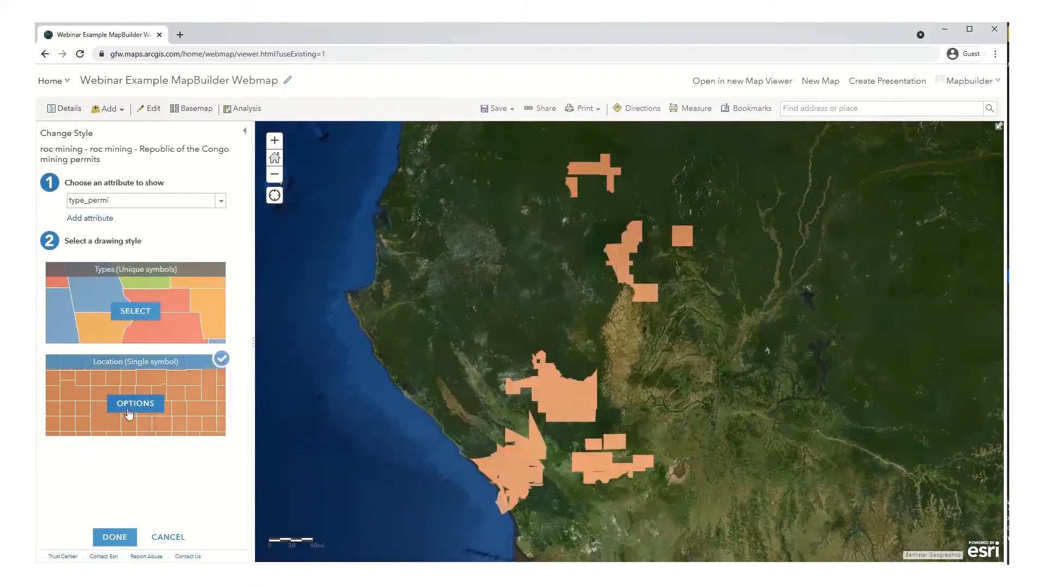
click(115, 536)
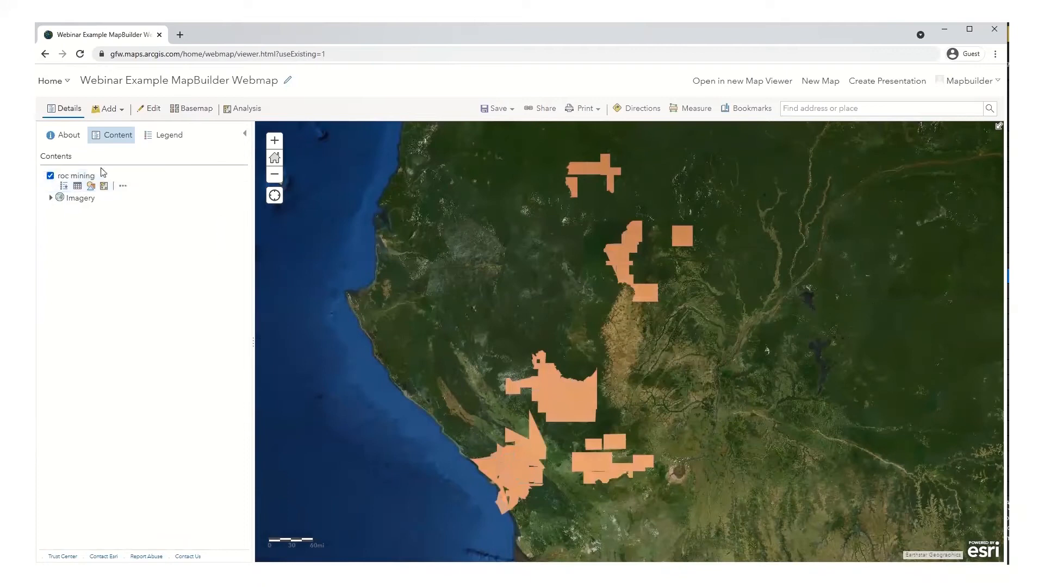
Step: Rename the roc mining layer to 'Republic of the Congo Mining Permits'
click(125, 188)
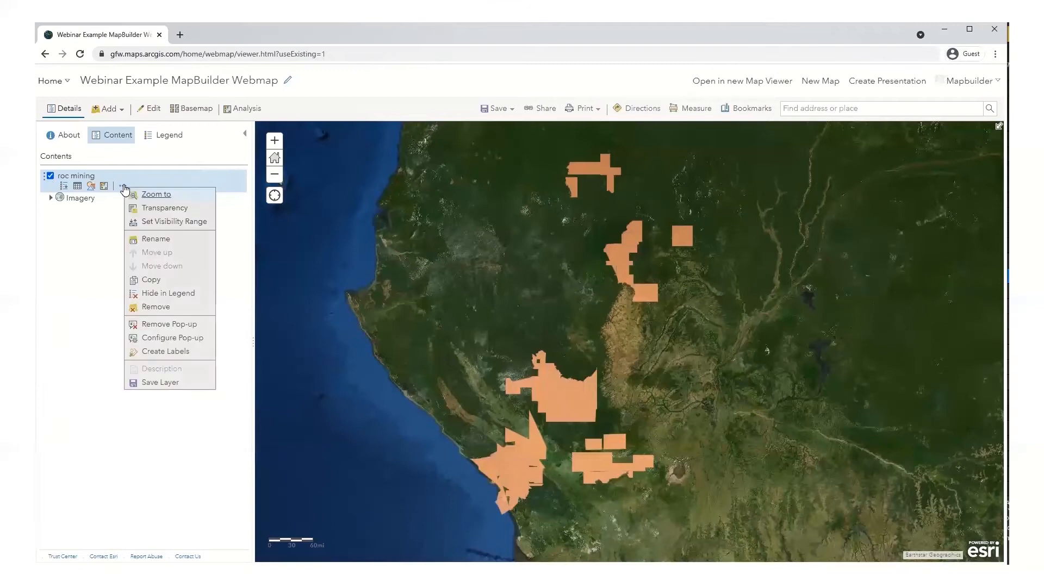
click(151, 242)
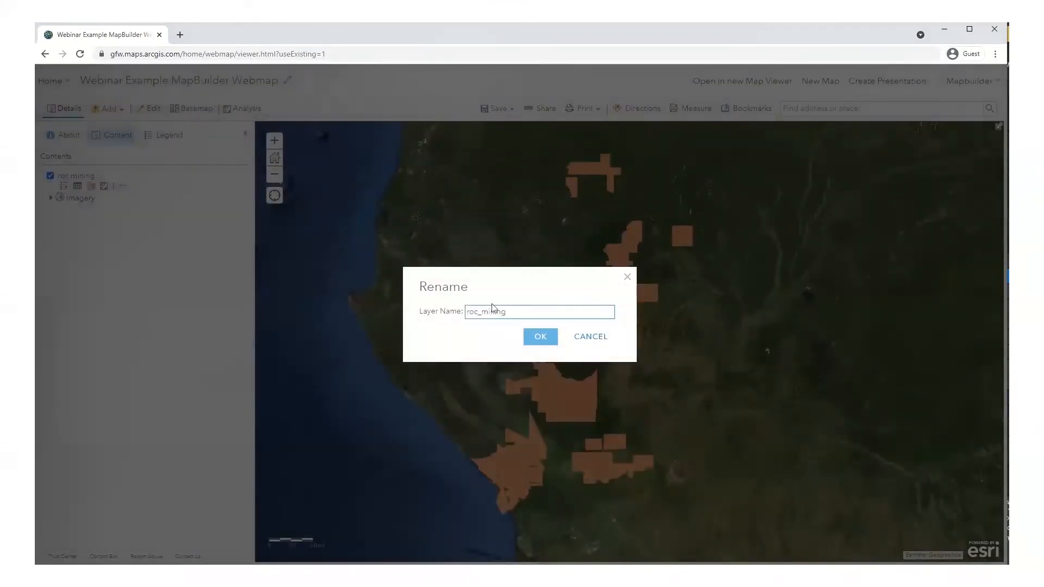
drag(510, 312, 451, 316)
text(Republic of the Congo Mining Permits)
key(Return)
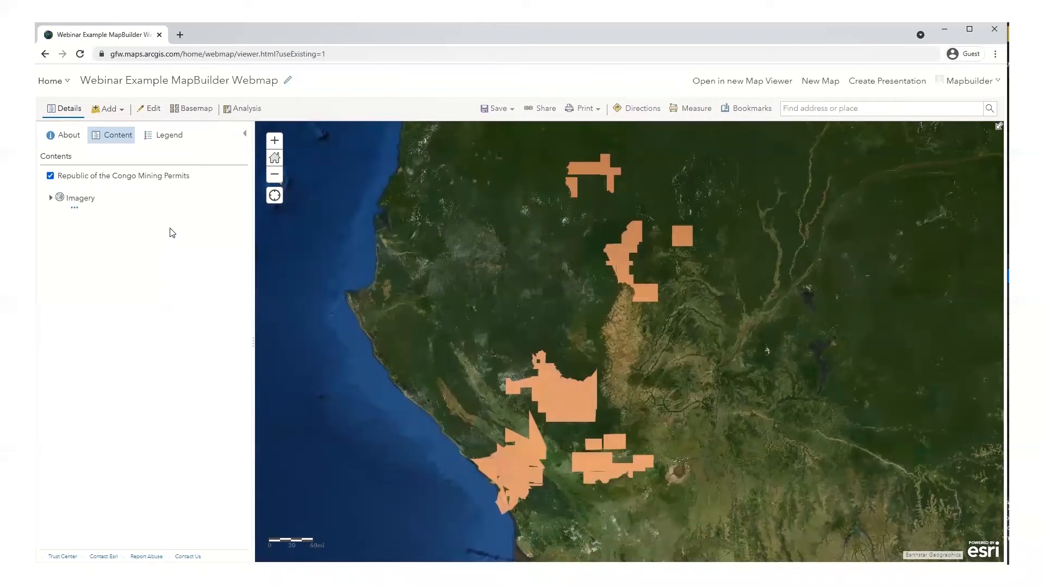
mouse_move(167, 188)
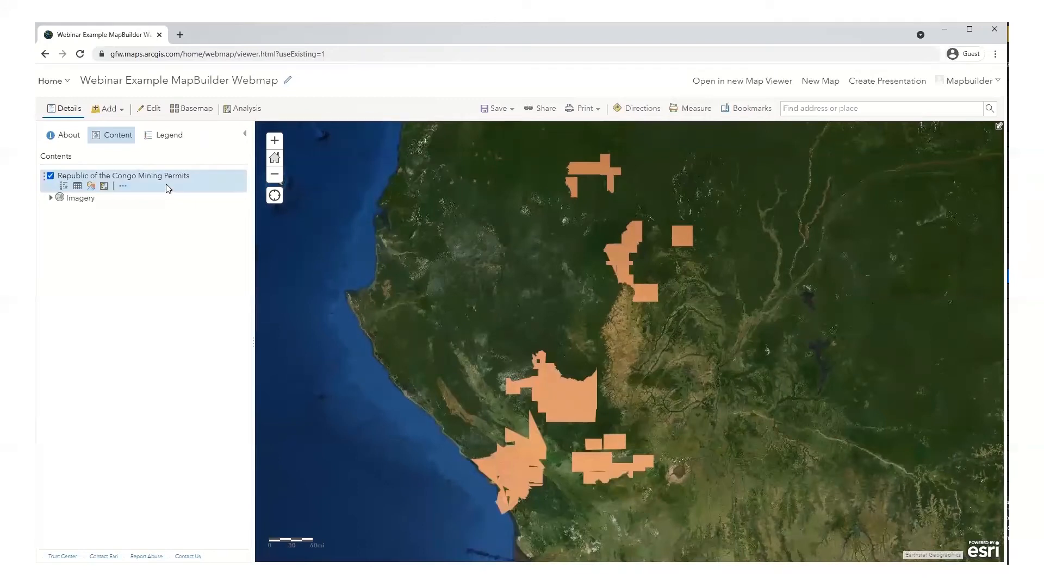
click(123, 186)
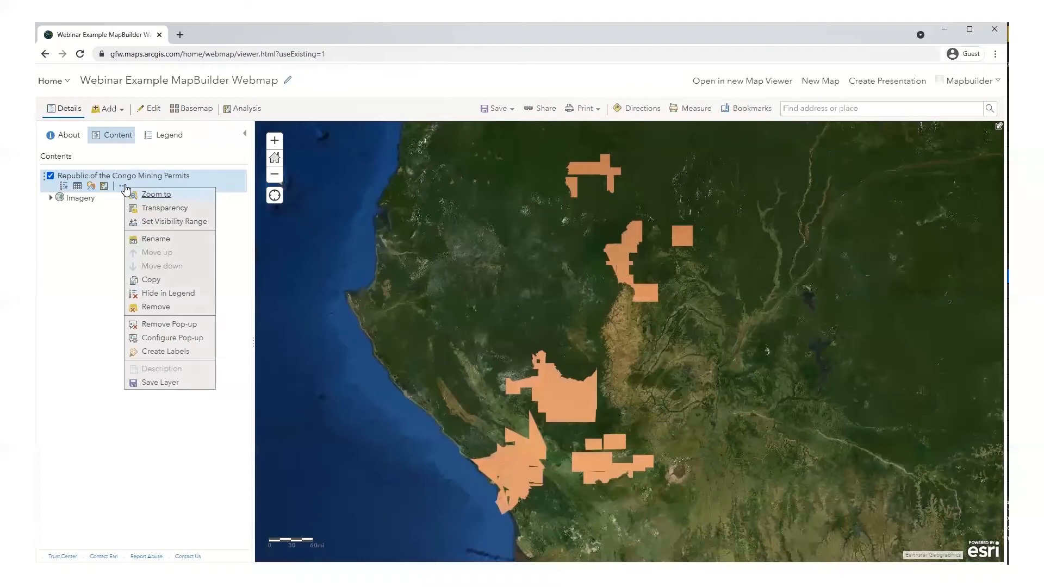
mouse_move(136, 209)
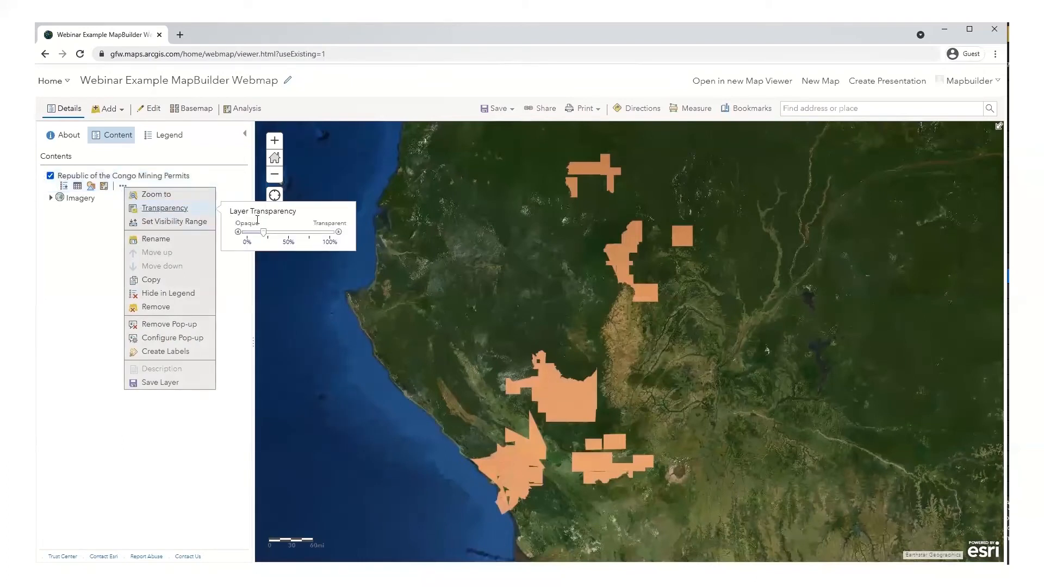
drag(264, 233, 303, 238)
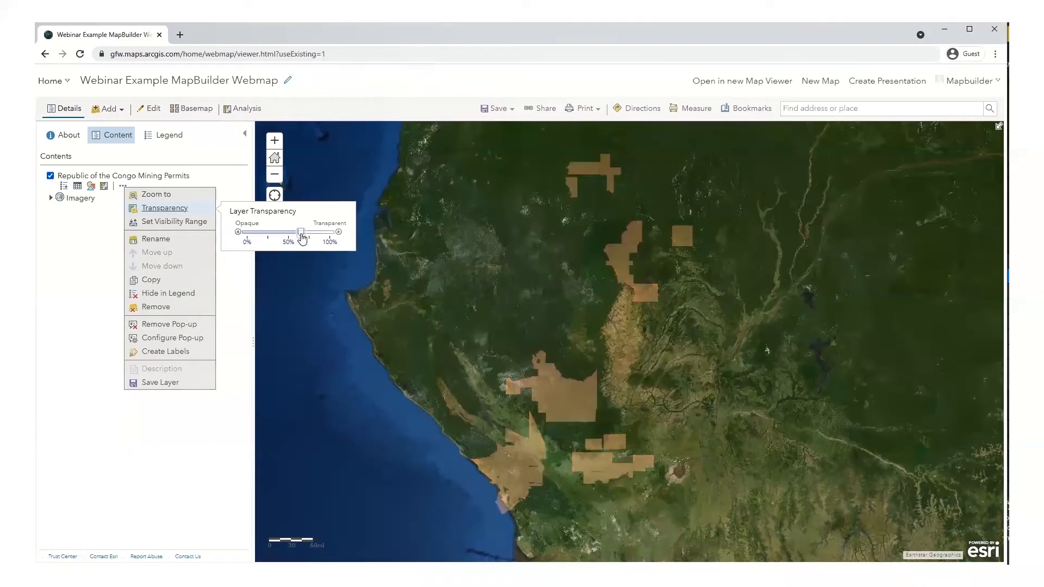
drag(302, 238, 268, 238)
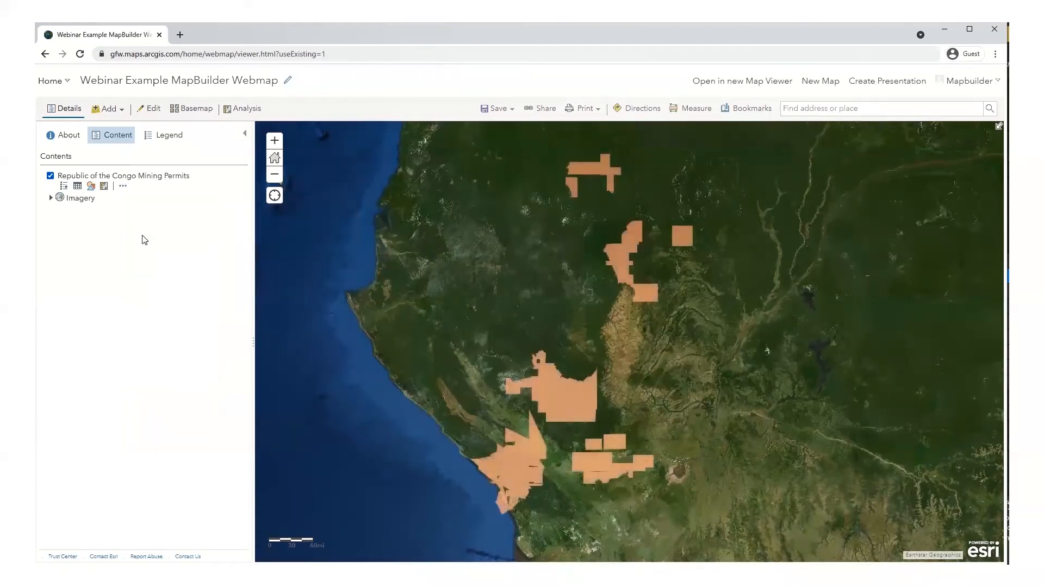
click(123, 186)
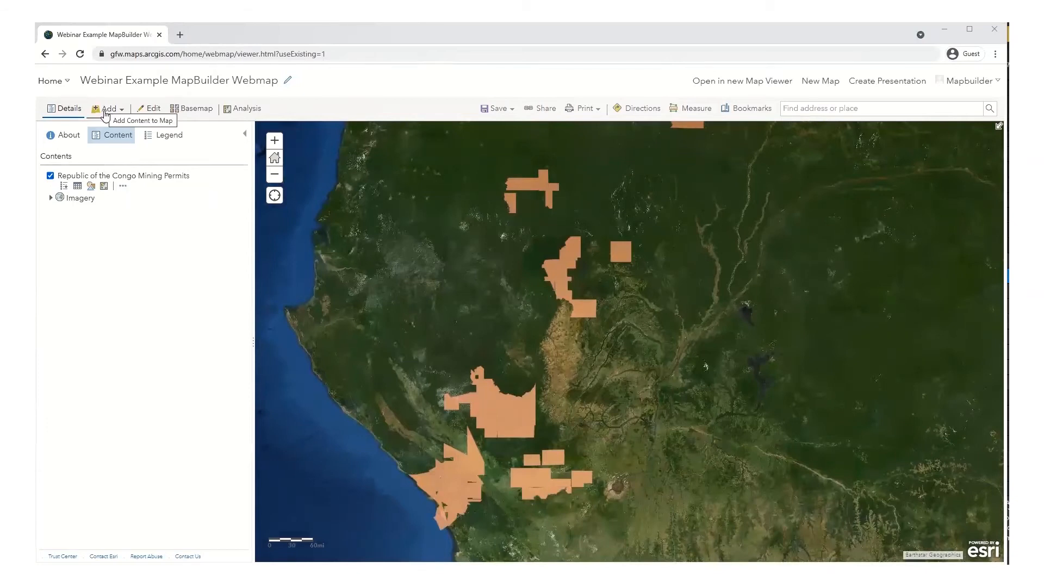
Step: Start Add Layer from Web on the webmap and open a new blank browser tab
click(115, 111)
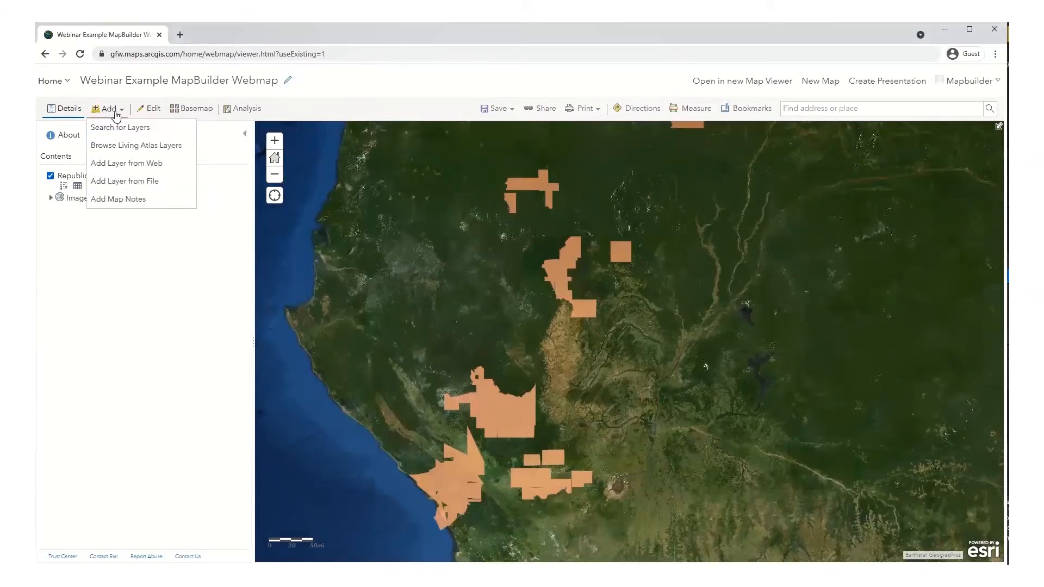
click(125, 168)
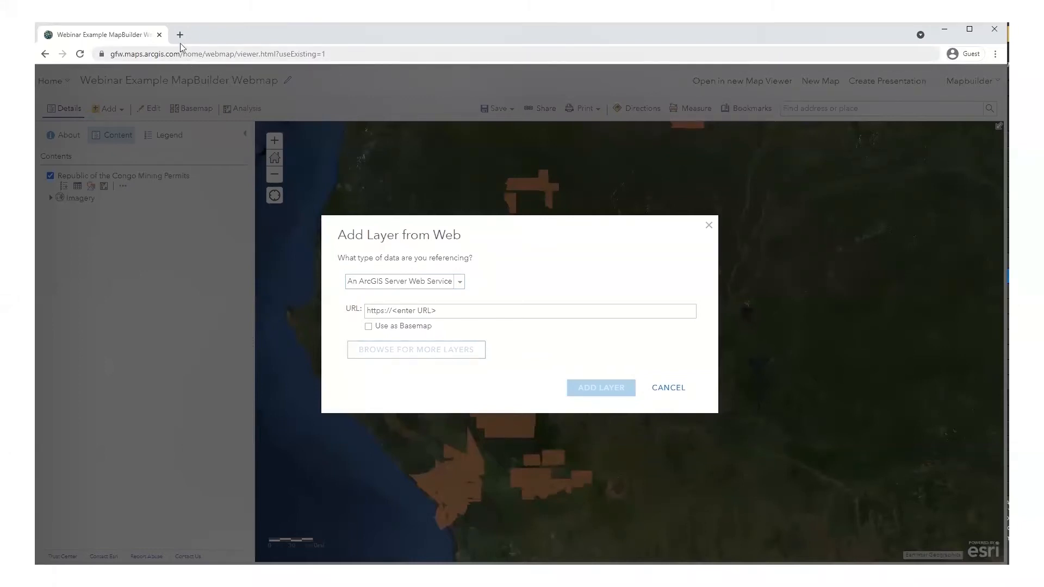
click(180, 34)
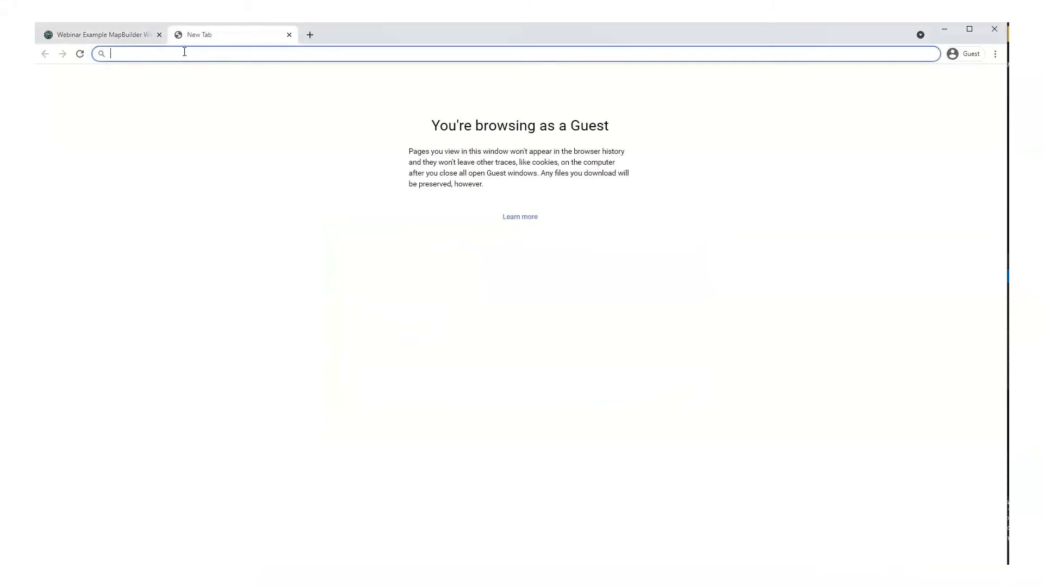
Step: Load the GFW Congo eucalyptus plantations dataset page and scroll to the I want to... panel
text(https://data.globalforestwatch.org/datasets/gfw::republic-of-the-congo-eucalyptus-plantations/about)
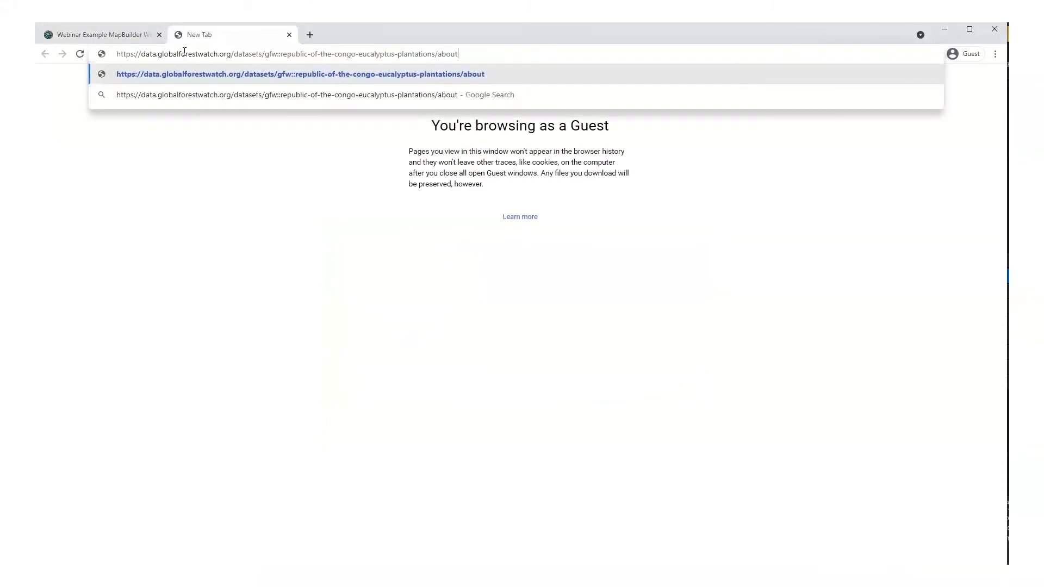
key(Return)
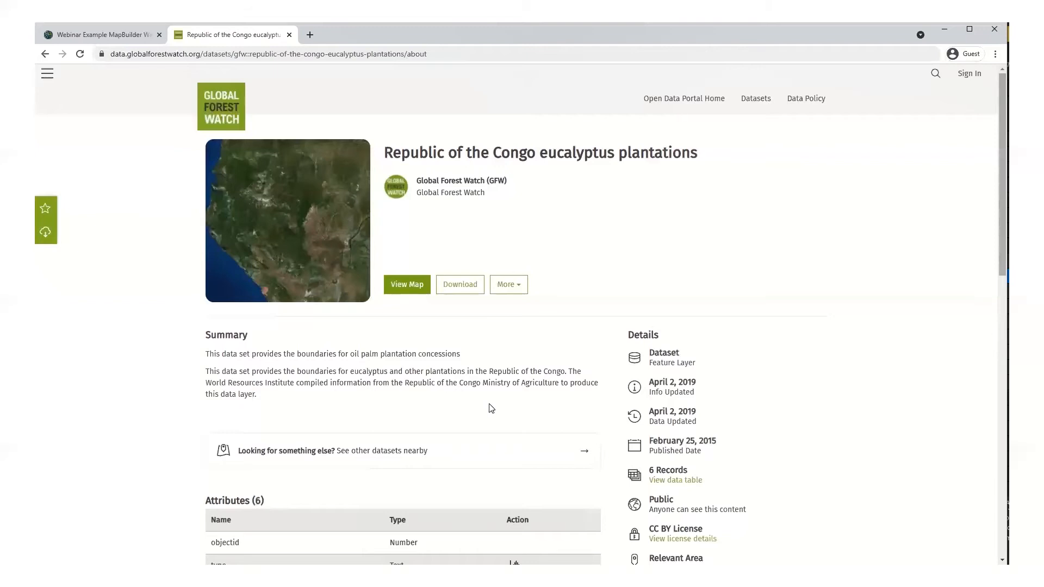
scroll(490, 409, down, 1)
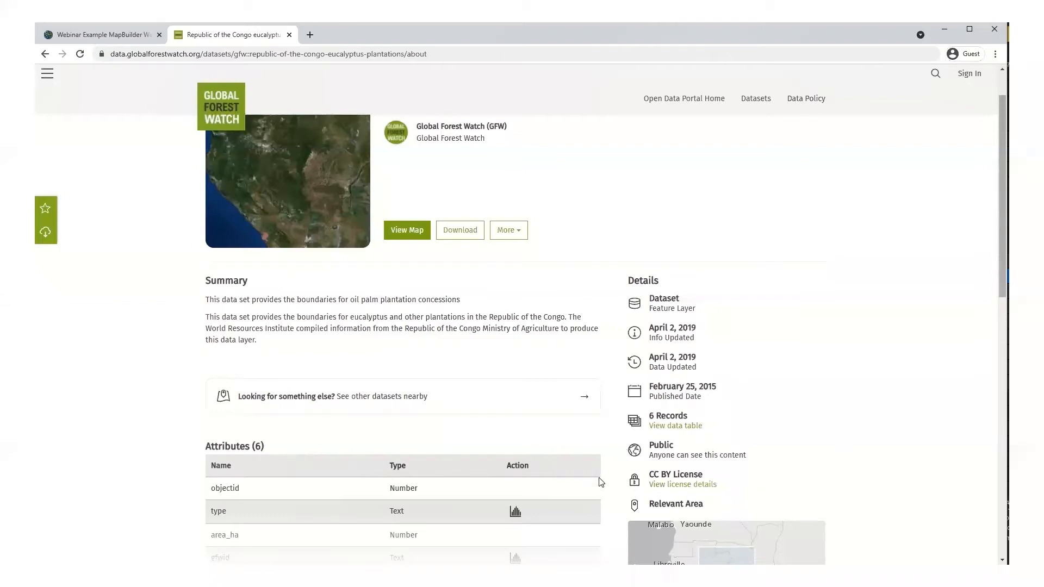
scroll(609, 471, down, 1)
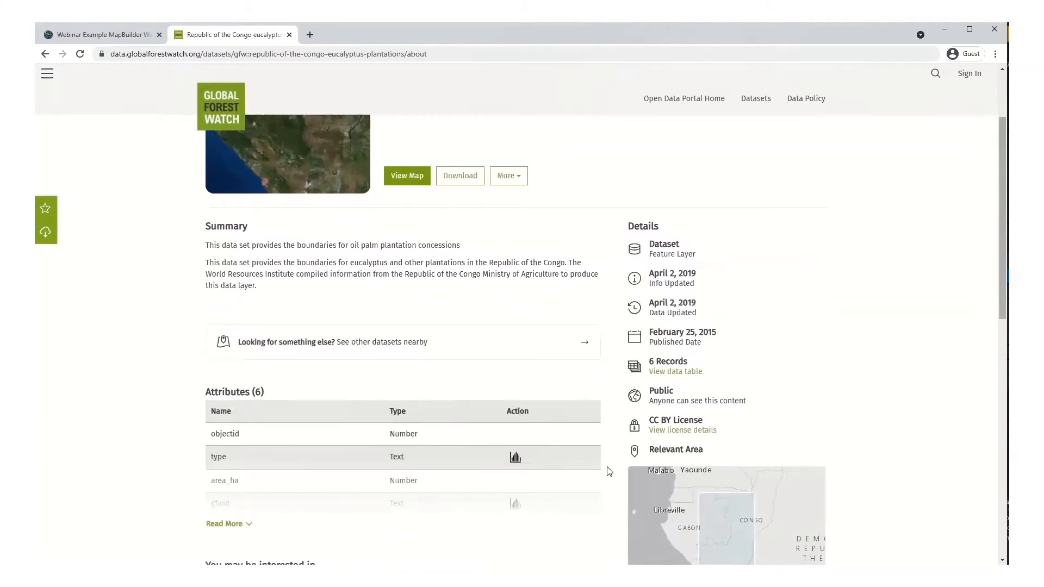
scroll(609, 471, down, 2)
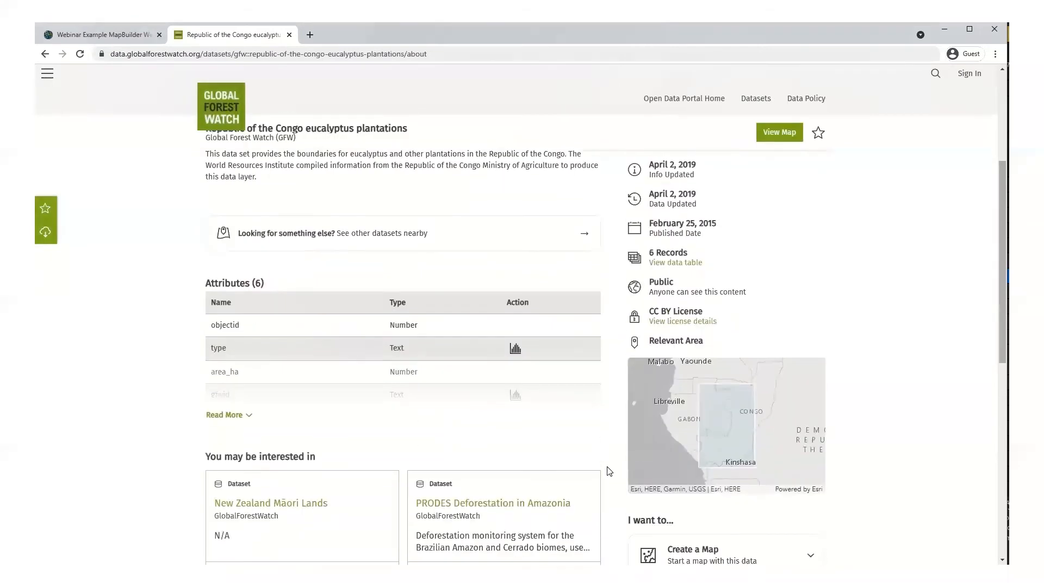
scroll(609, 472, down, 3)
scroll(609, 471, down, 3)
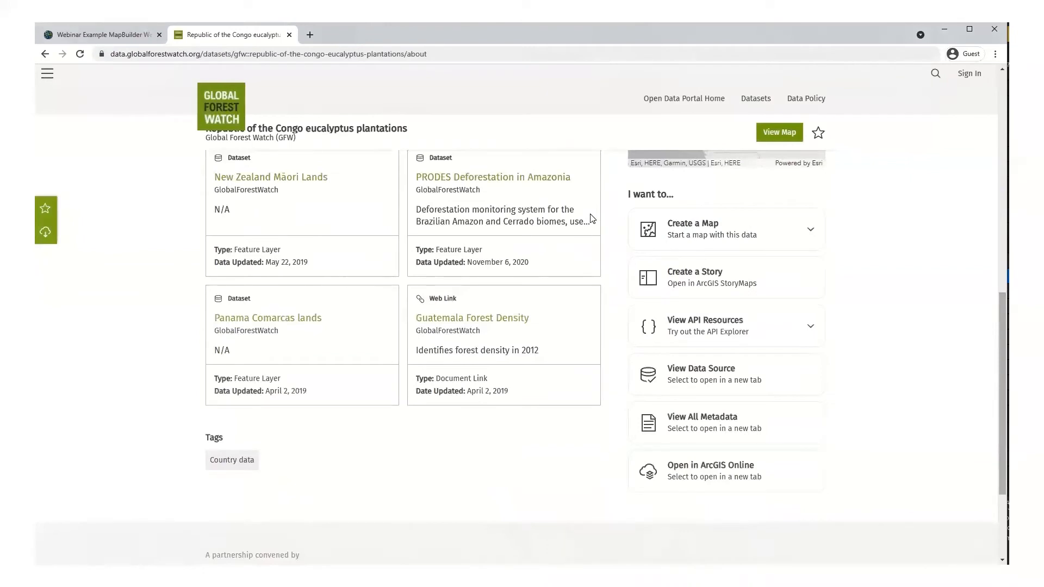
Step: Open the eucalyptus layer's REST service page (ID 16), copy its URL, and return to the webmap
click(677, 380)
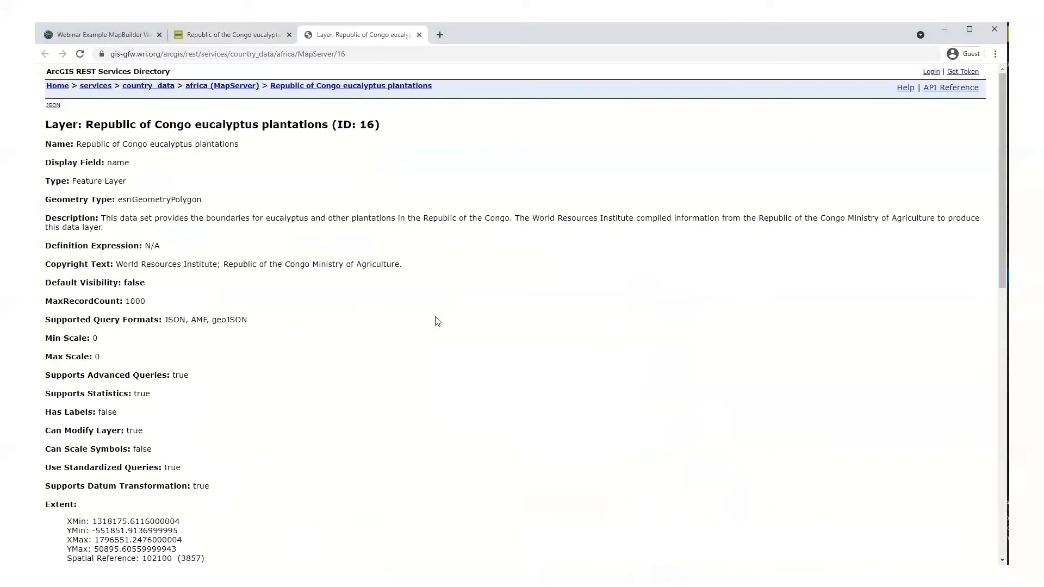
click(313, 54)
key(ctrl+c)
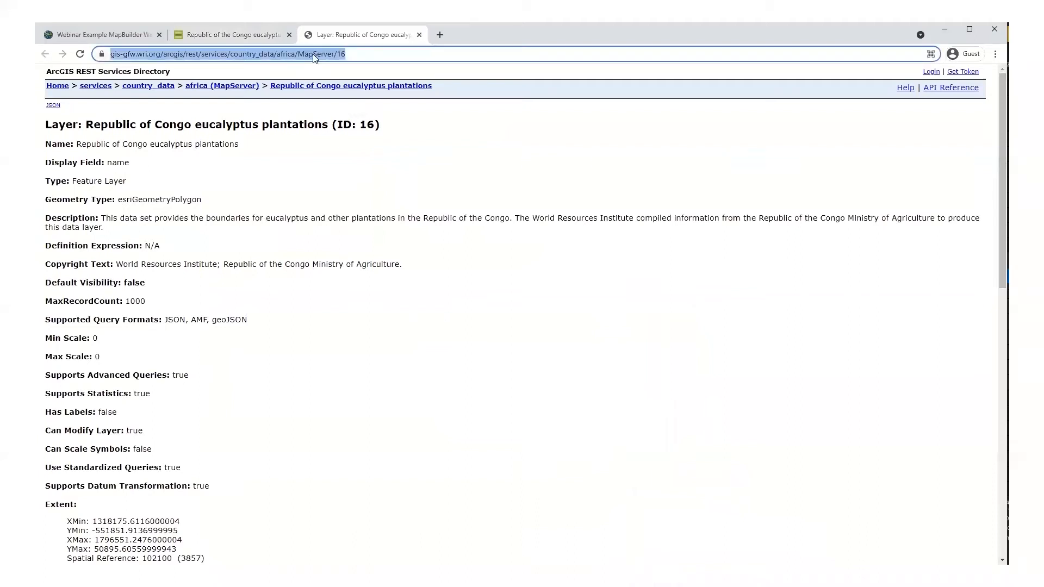
click(93, 28)
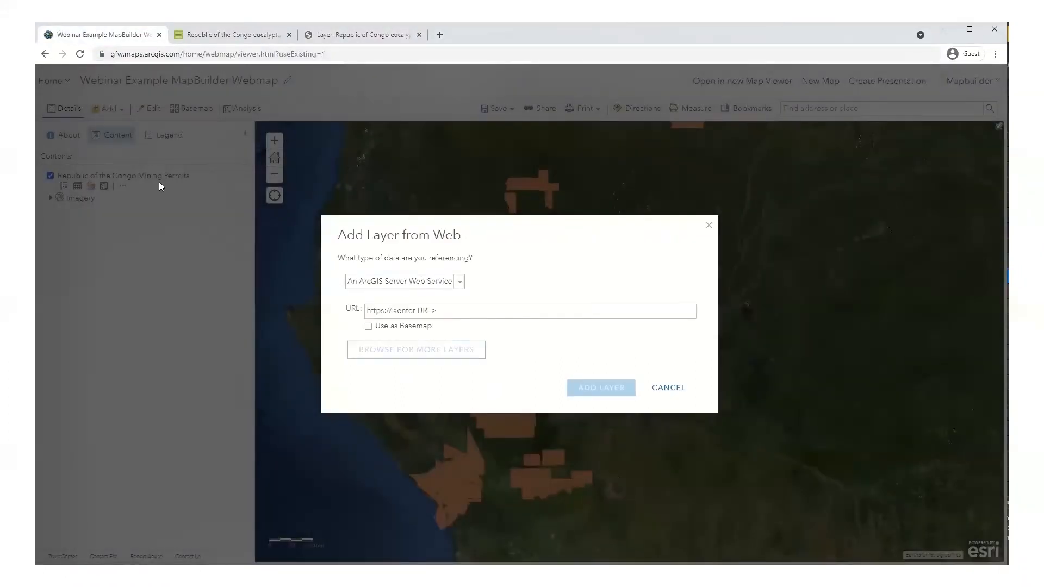
Step: Paste the eucalyptus MapServer/16 service URL and add it as a layer
click(415, 313)
key(ctrl+v)
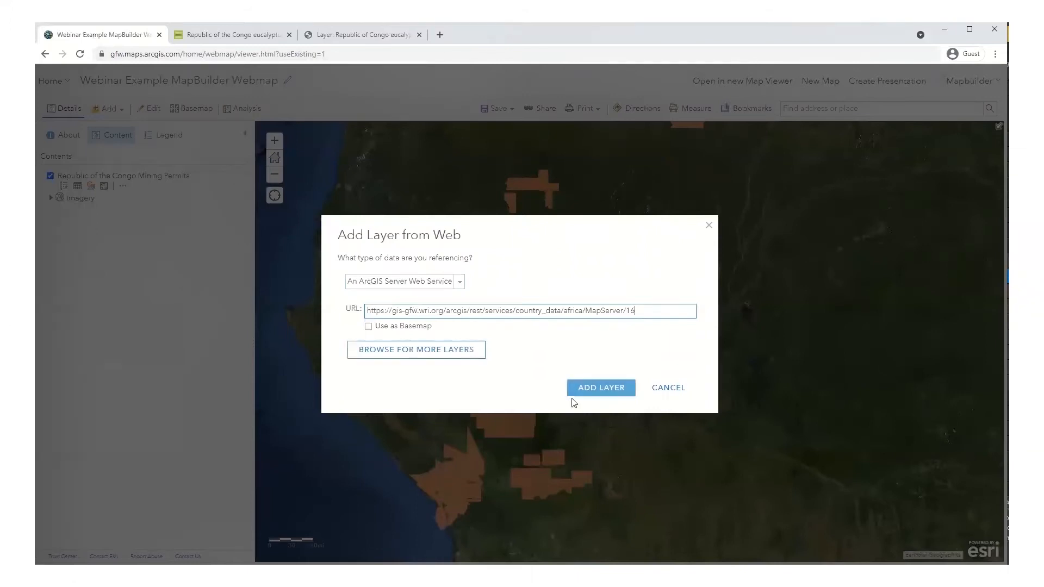
click(591, 393)
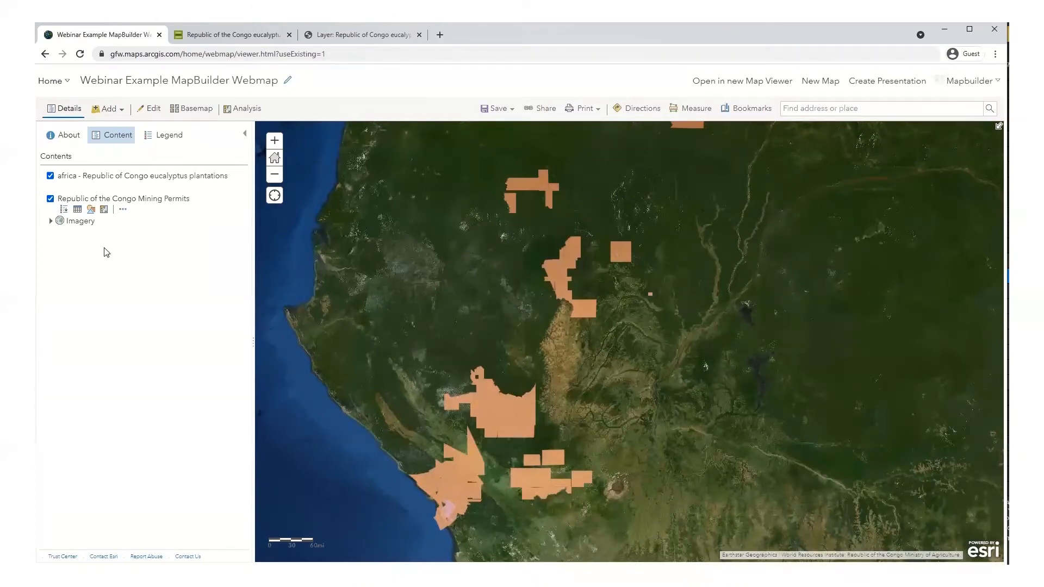
Step: Rename the eucalyptus layer to 'Republic of Congo Eucalyptus Plantations', dropping the 'africa - ' prefix
click(136, 187)
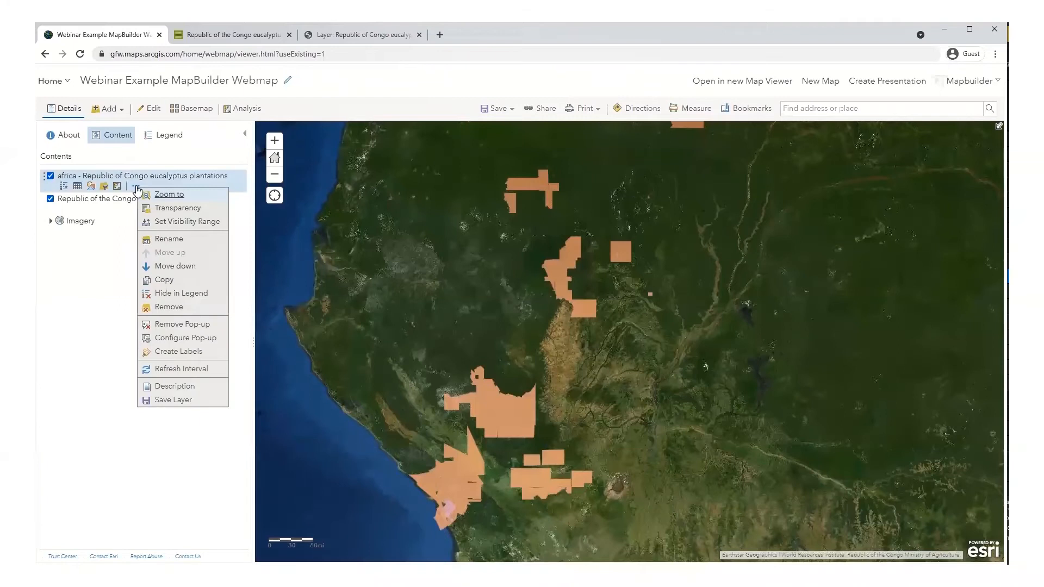
click(174, 238)
drag(485, 313, 455, 316)
key(BackSpace)
click(538, 312)
key(BackSpace)
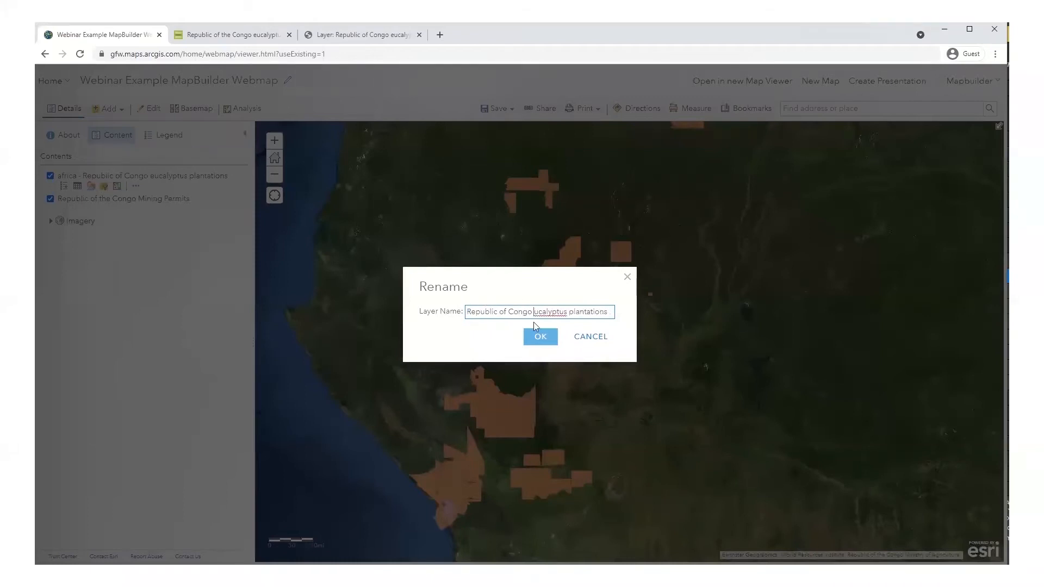
text(E)
click(577, 311)
key(BackSpace)
text(P)
click(556, 337)
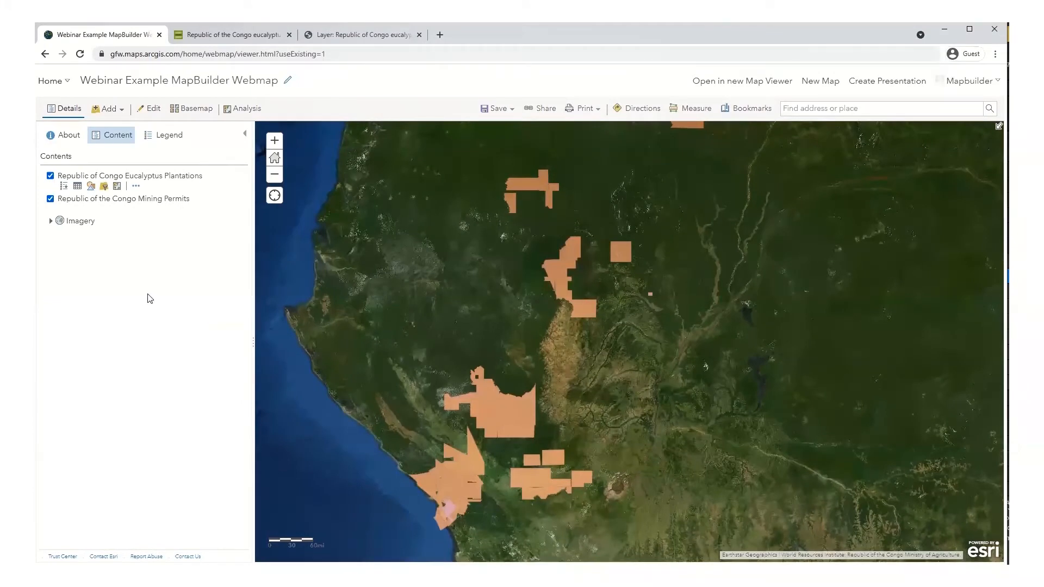
mouse_move(140, 209)
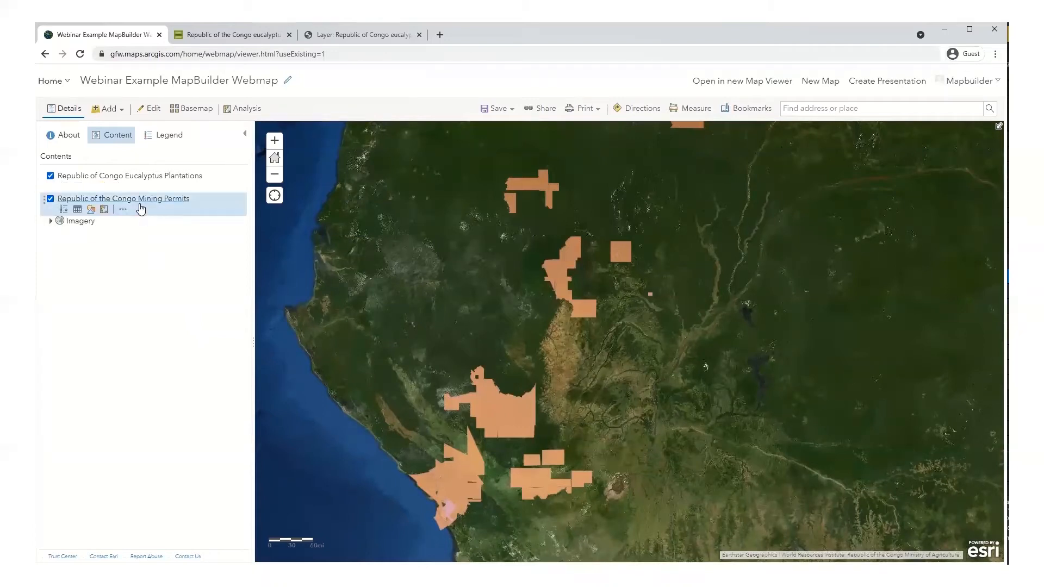
mouse_move(62, 175)
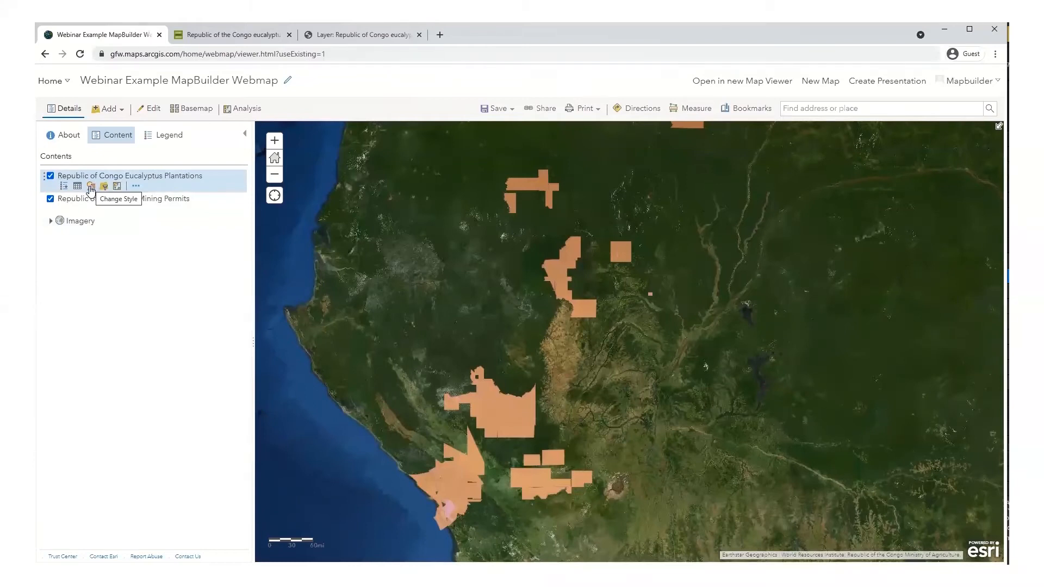
Step: Give the eucalyptus plantations layer a fully opaque green single-symbol fill
click(90, 187)
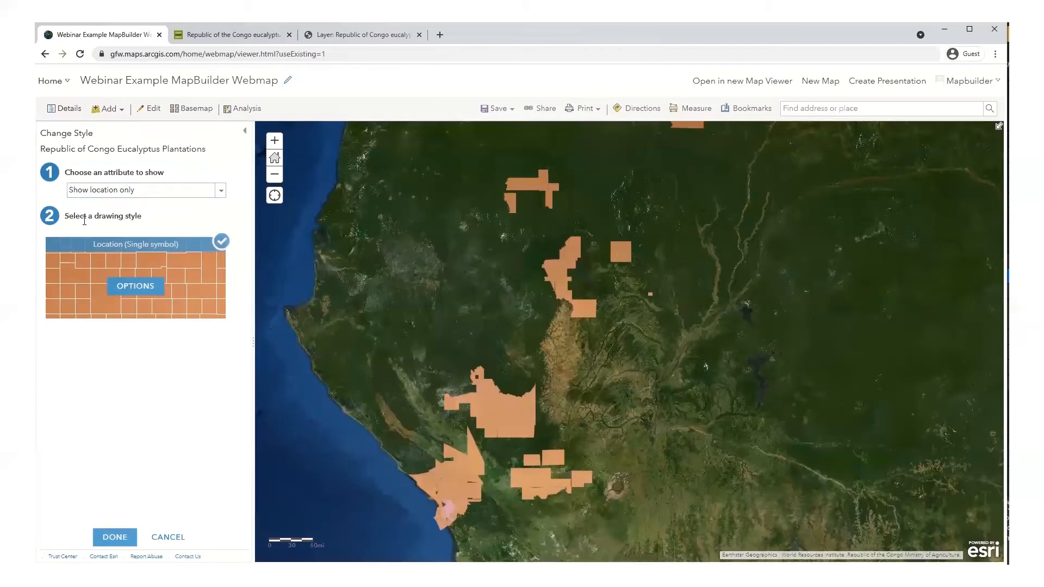
click(137, 290)
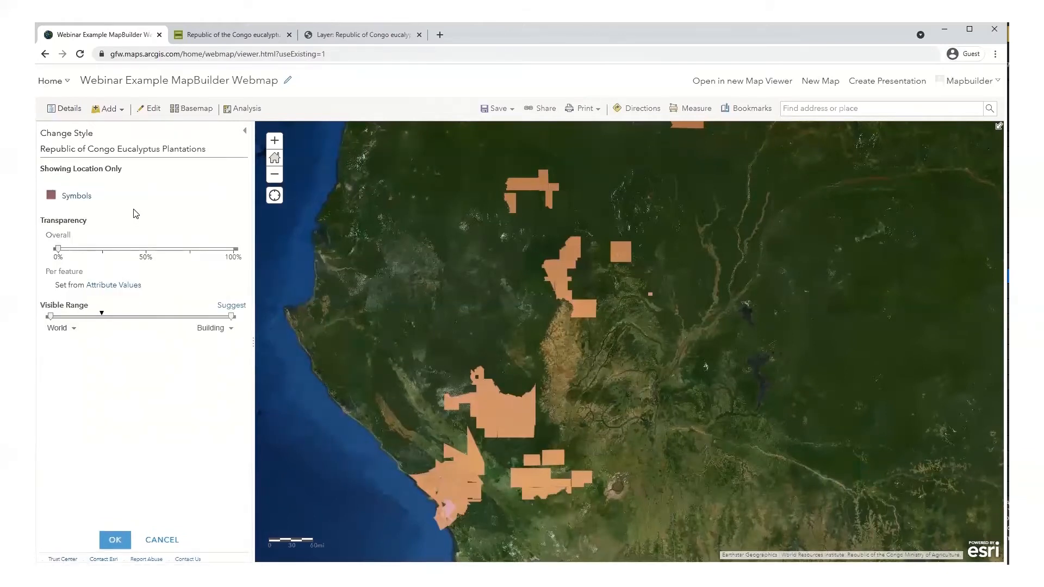
click(80, 197)
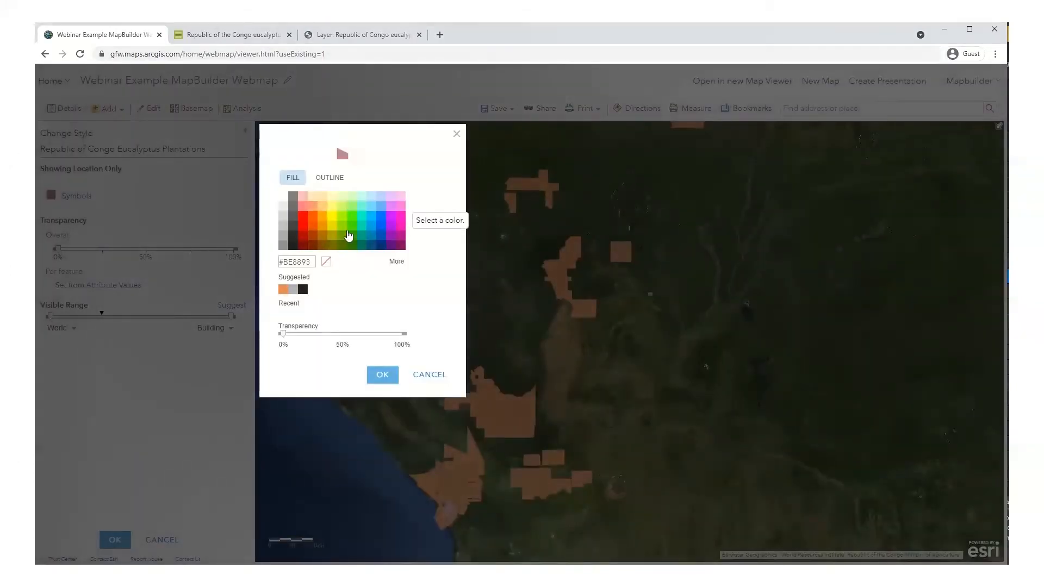
click(345, 229)
click(383, 375)
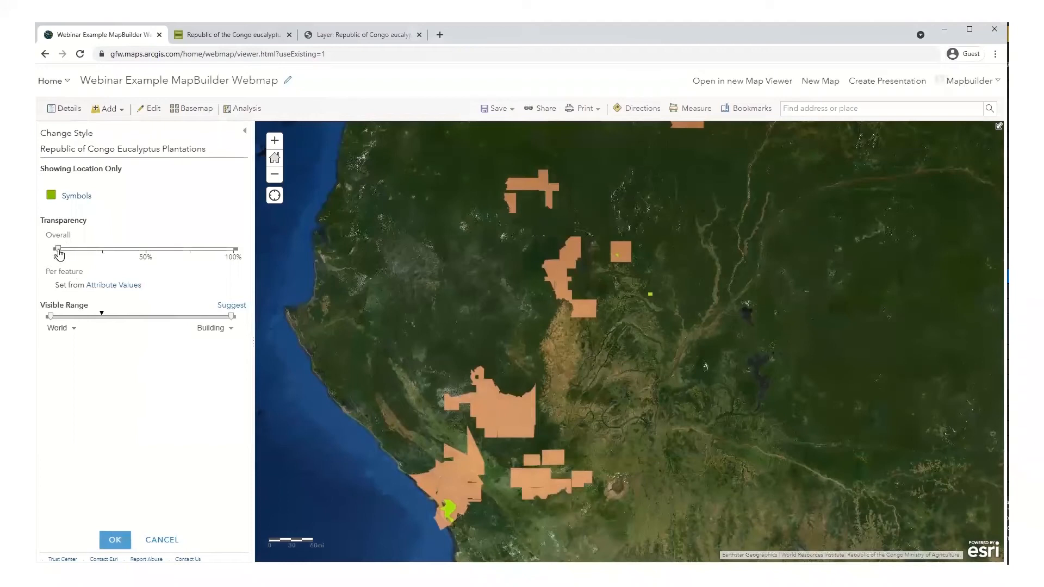
mouse_move(59, 254)
mouse_down()
mouse_move(154, 259)
mouse_move(44, 249)
mouse_up()
Step: Apply the new eucalyptus symbol settings and save the web map
click(119, 540)
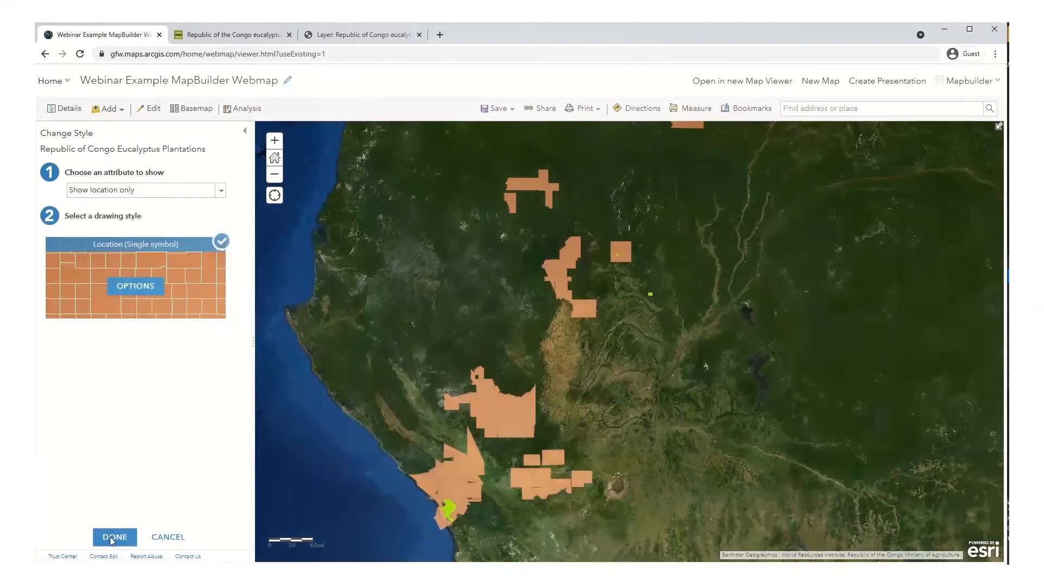
click(112, 538)
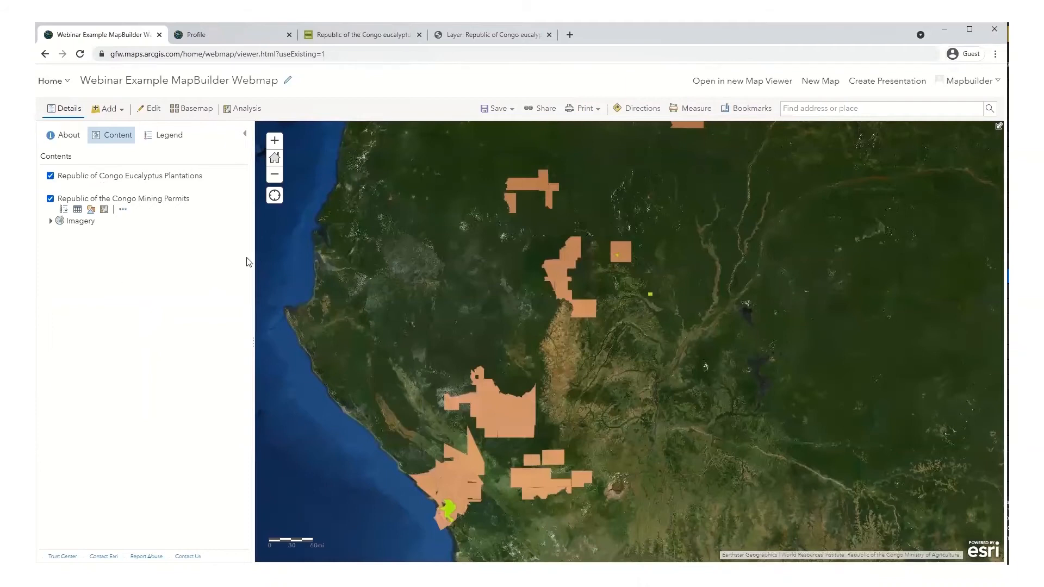
click(497, 108)
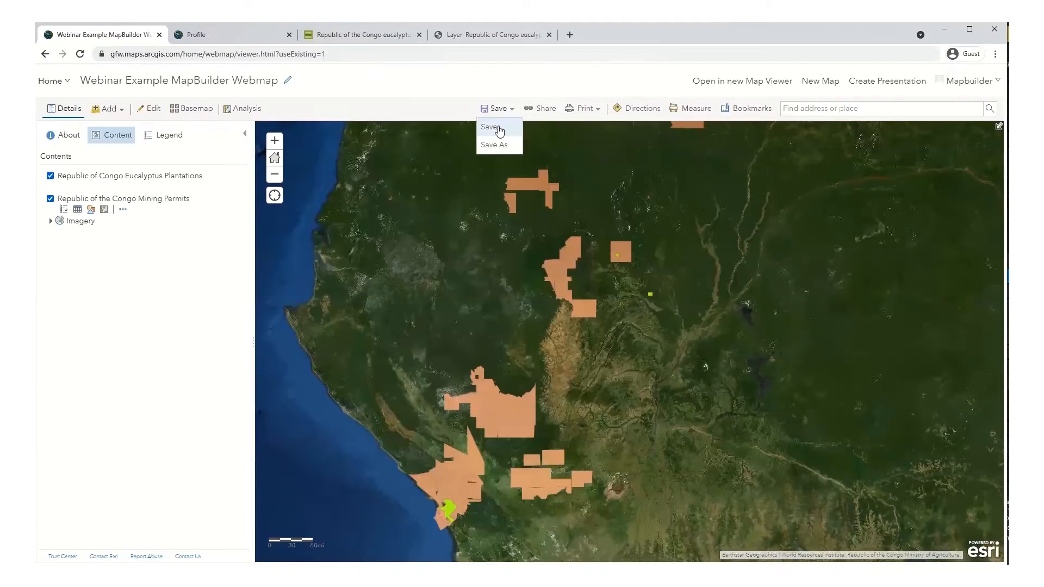
click(490, 127)
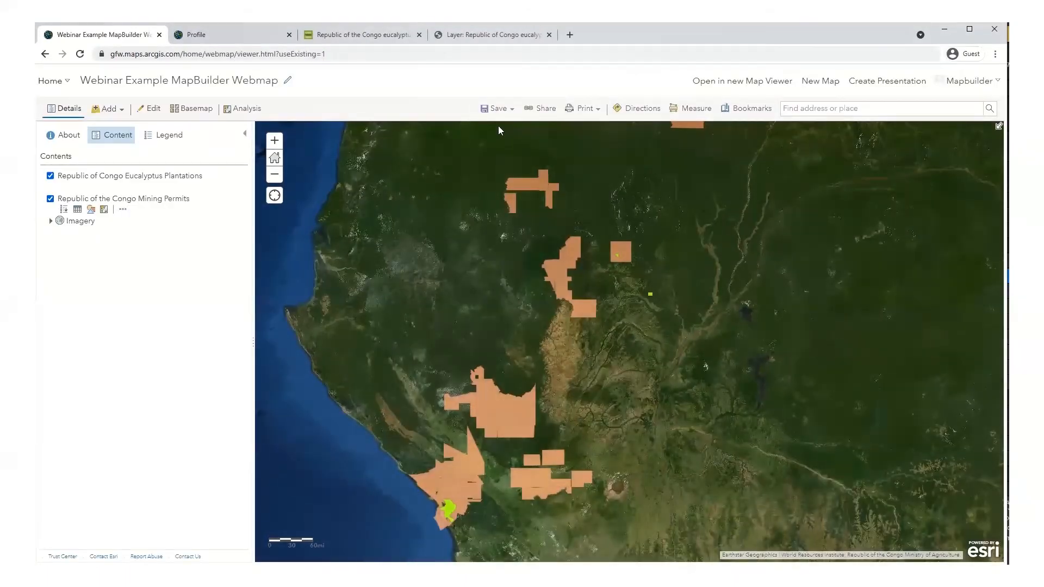
Step: Search all of ArcGIS Online for 'republic of the congo protected areas' layers and browse the 29 results
click(117, 114)
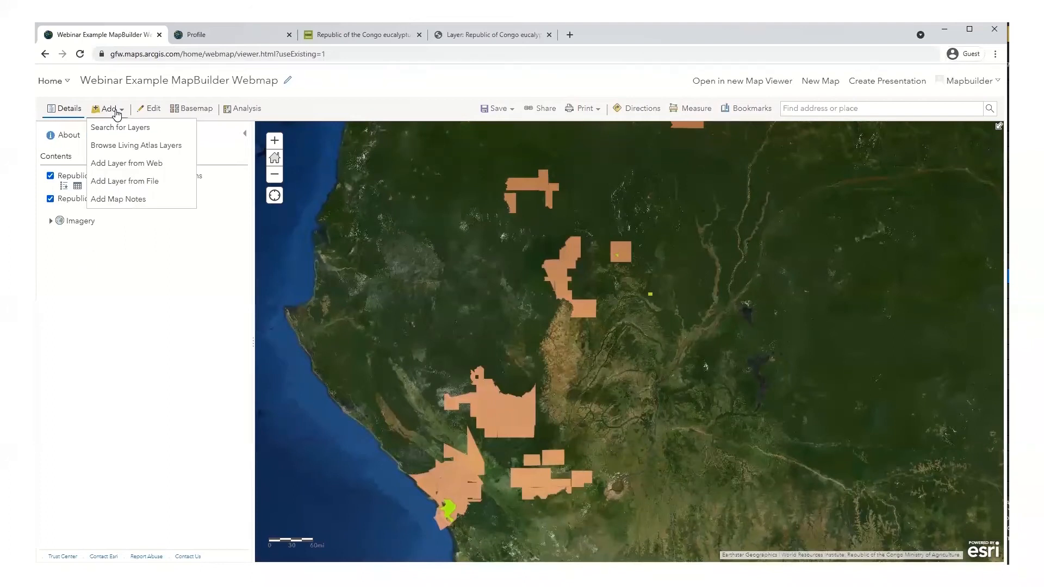
click(120, 128)
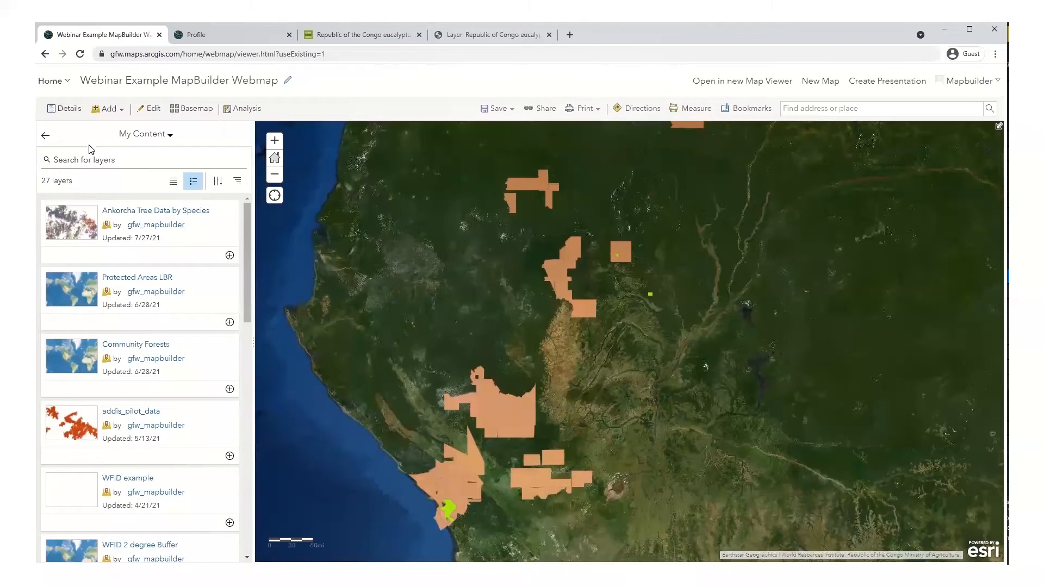
click(165, 137)
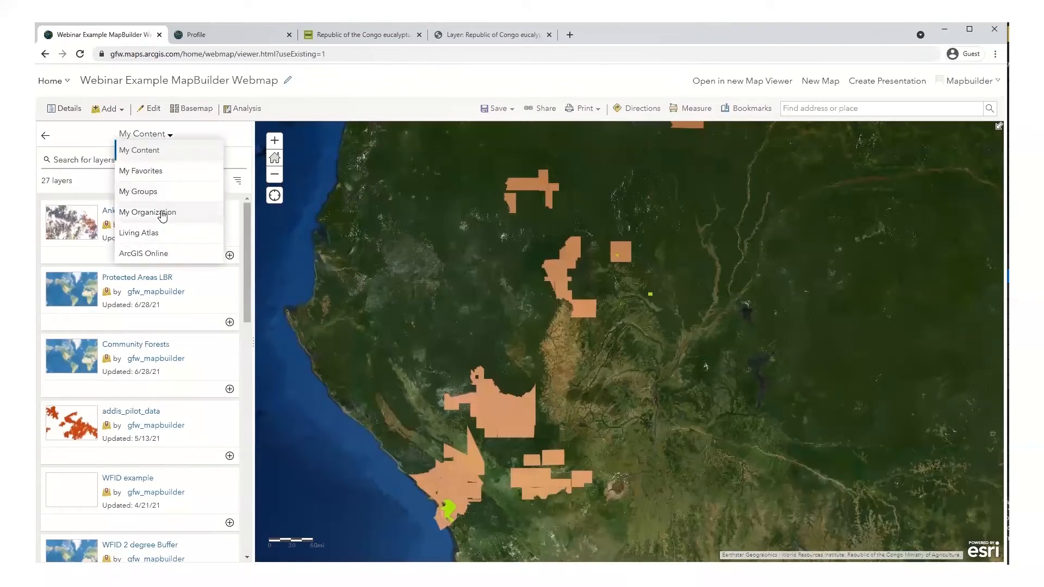
click(157, 255)
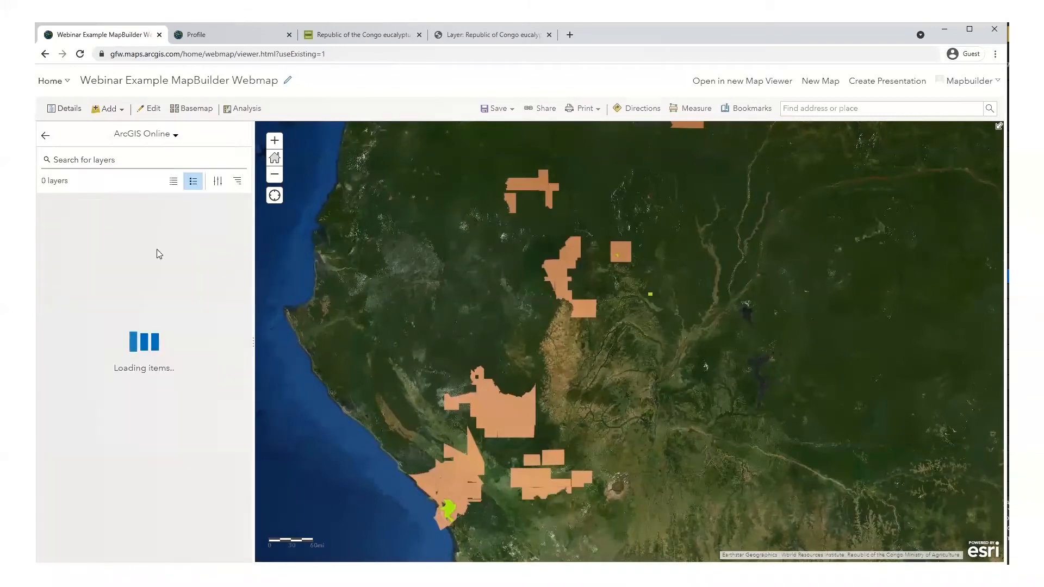
click(98, 160)
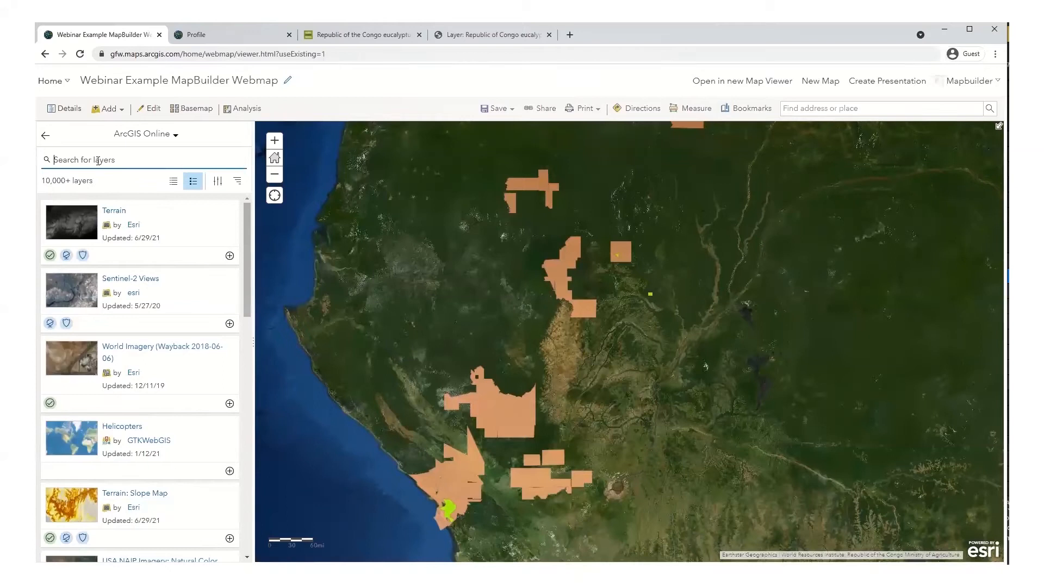
text(republic of the congo protected areas)
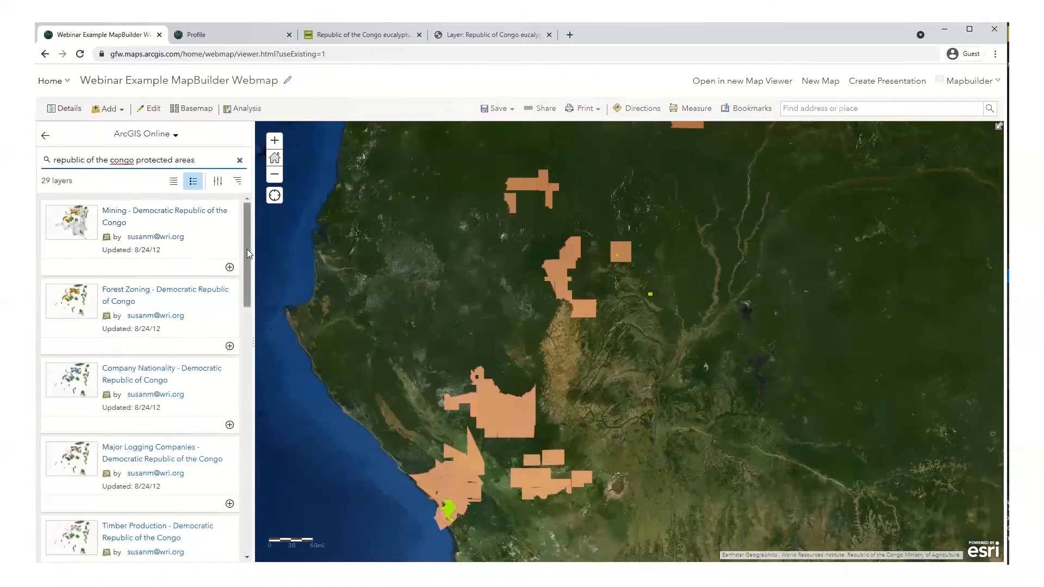
drag(247, 249, 265, 409)
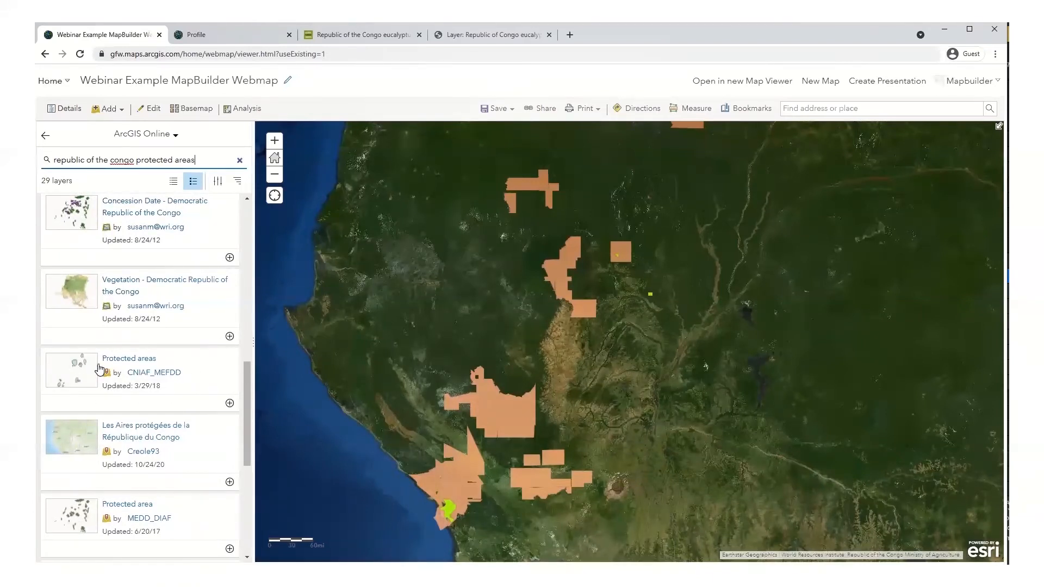
Step: Review the CNIAF_MEFDD Protected areas layer details, add it to the map, and return to Contents
click(210, 392)
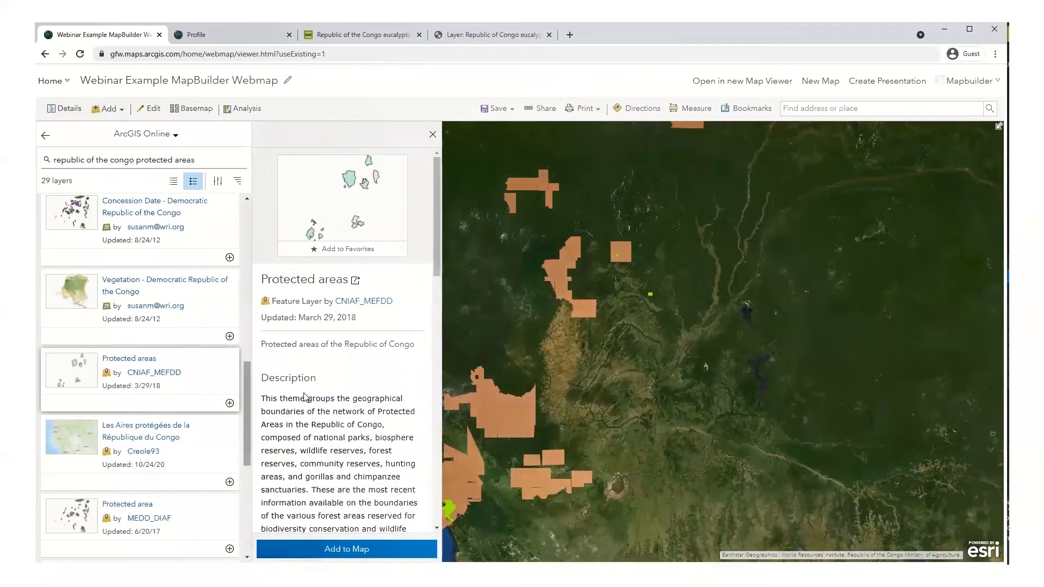
scroll(309, 398, down, 4)
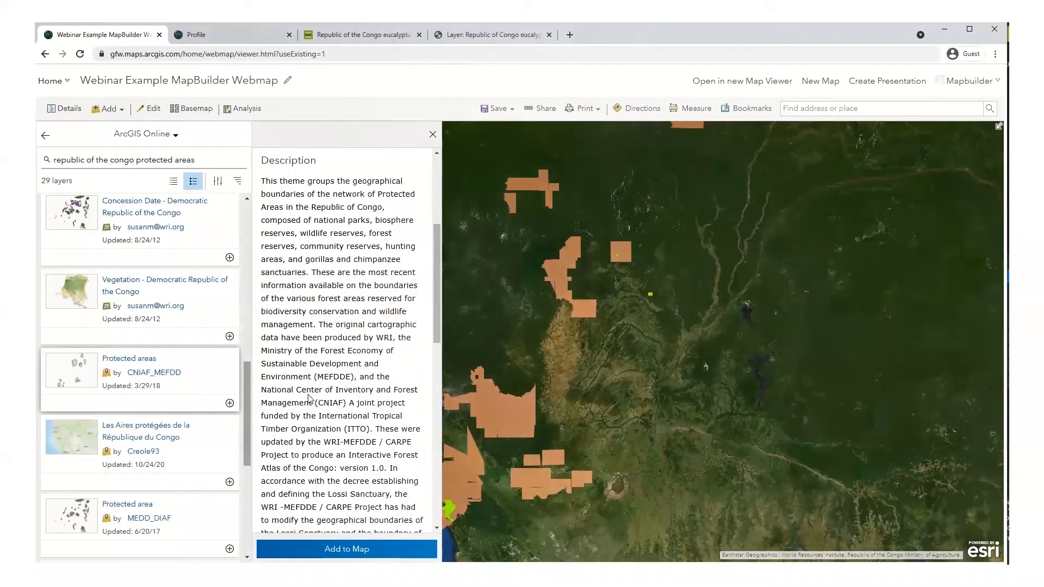
scroll(309, 398, down, 5)
scroll(309, 398, down, 3)
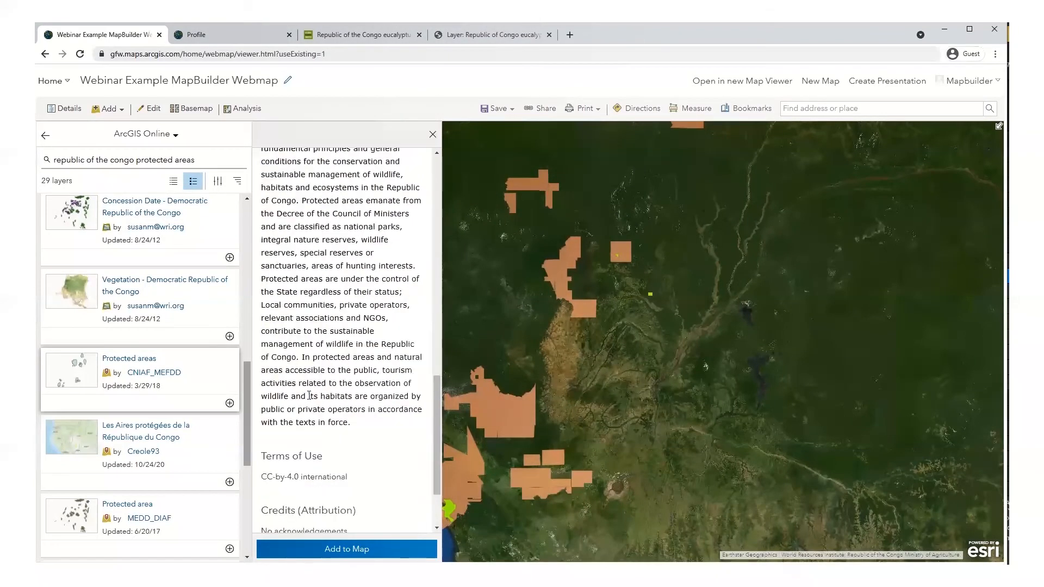
scroll(309, 396, down, 2)
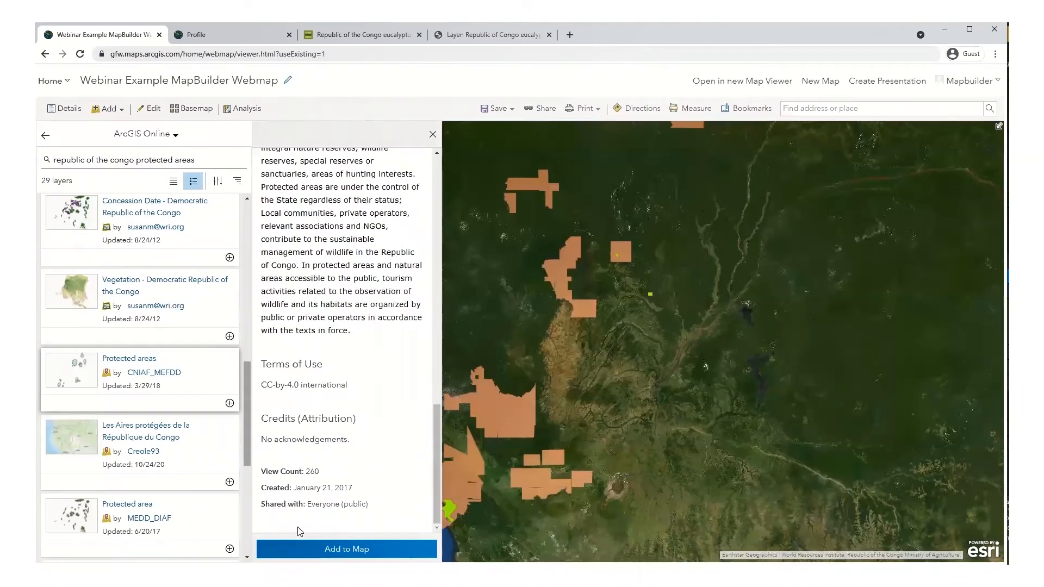
click(303, 549)
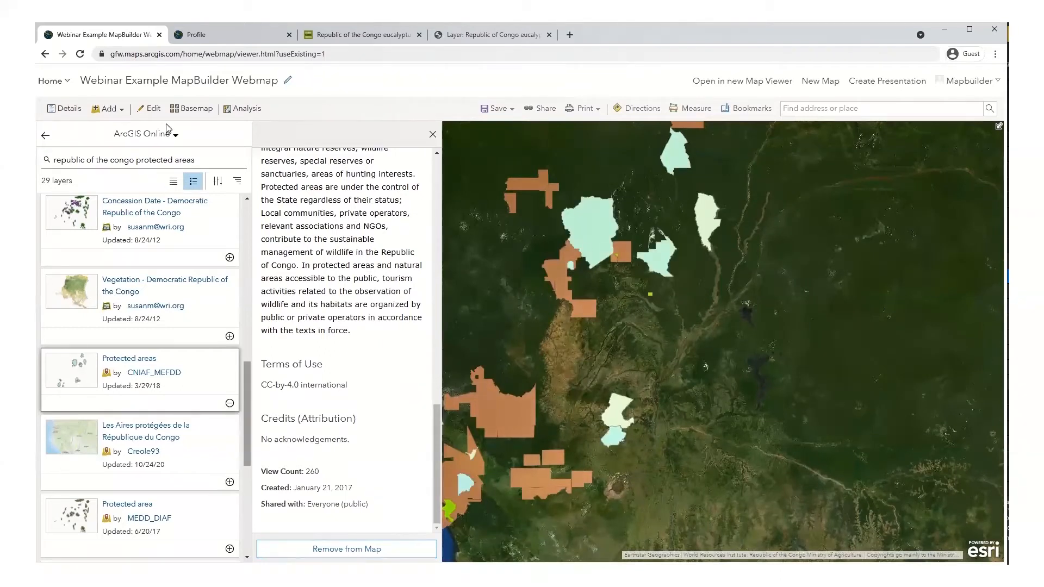
click(45, 137)
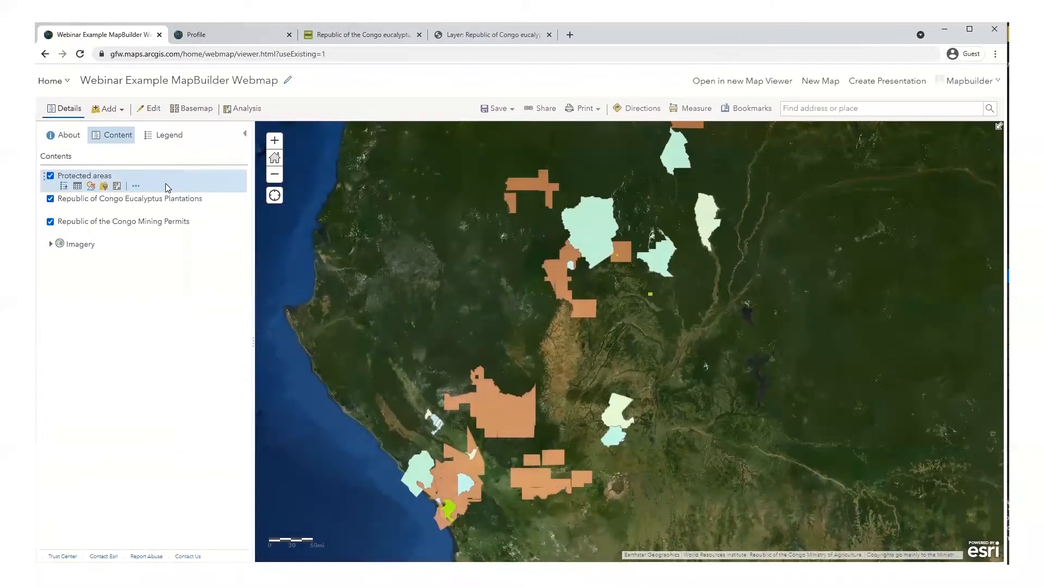
Step: Rename the protected areas layer to 'Republic of the Congo Protected Areas'
click(137, 187)
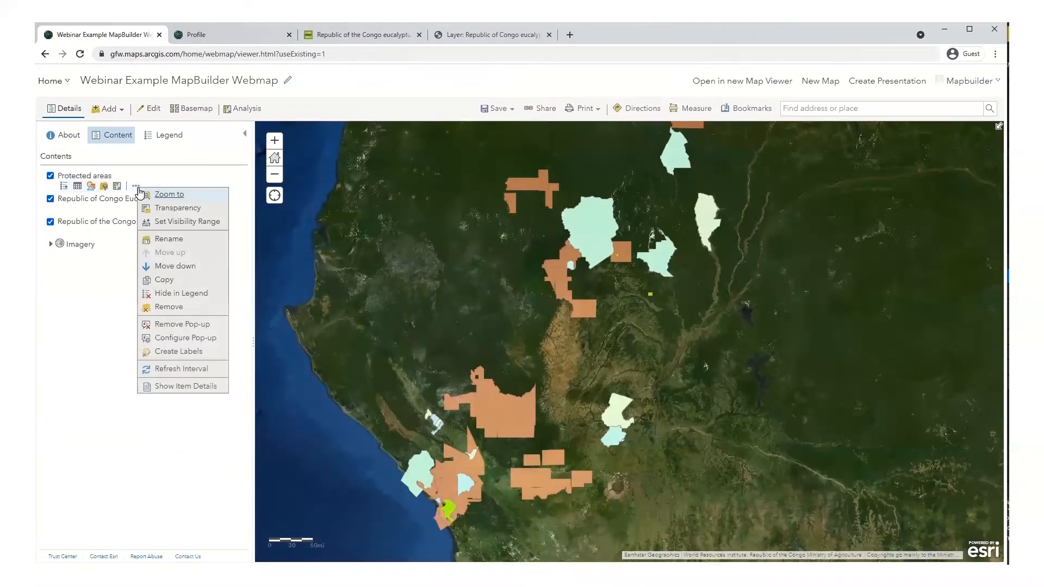
click(170, 239)
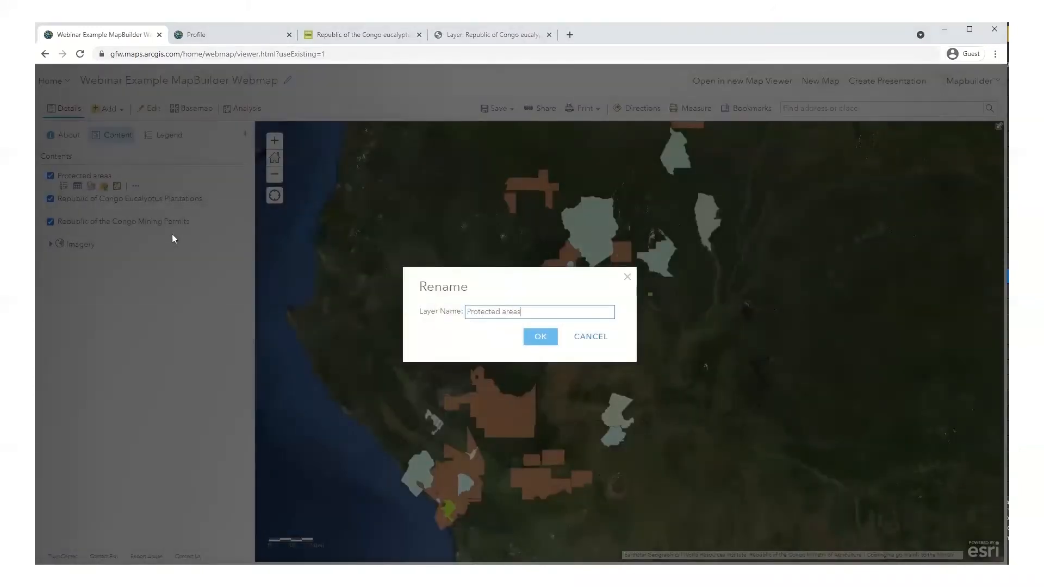
drag(527, 315, 433, 318)
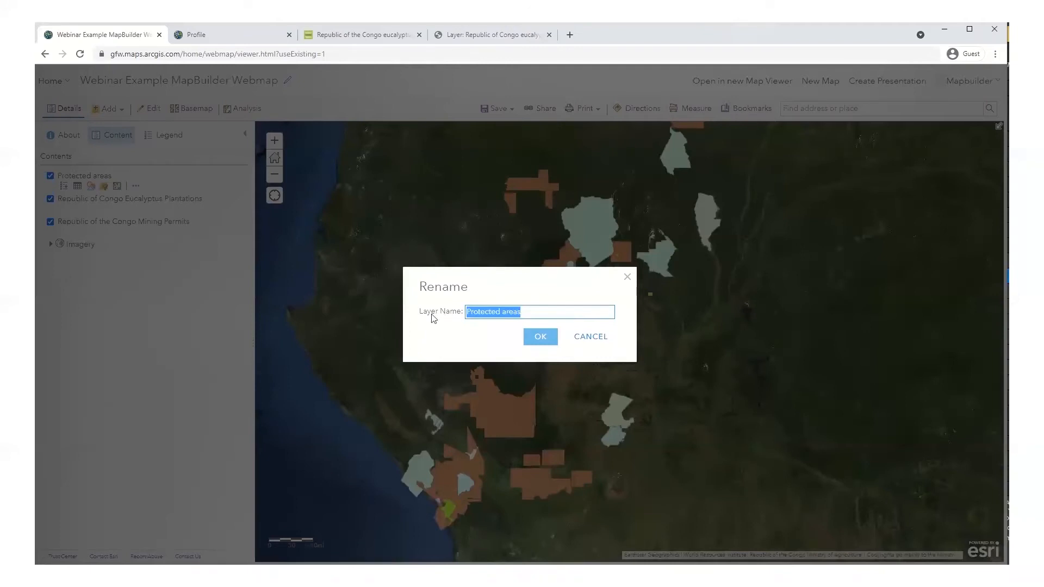
text(R)
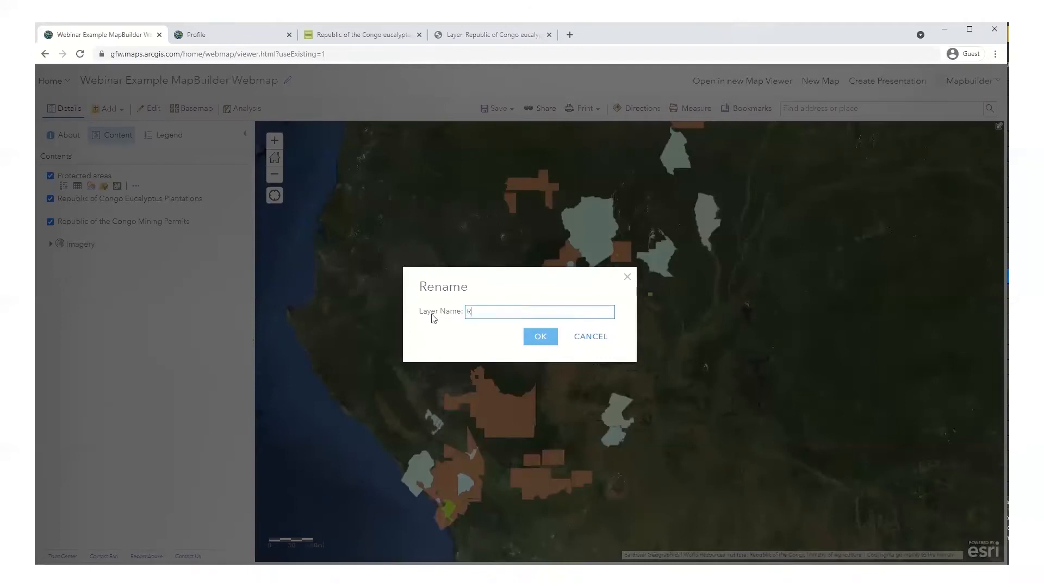
text(epublic of the Congo Protected Areas)
click(535, 337)
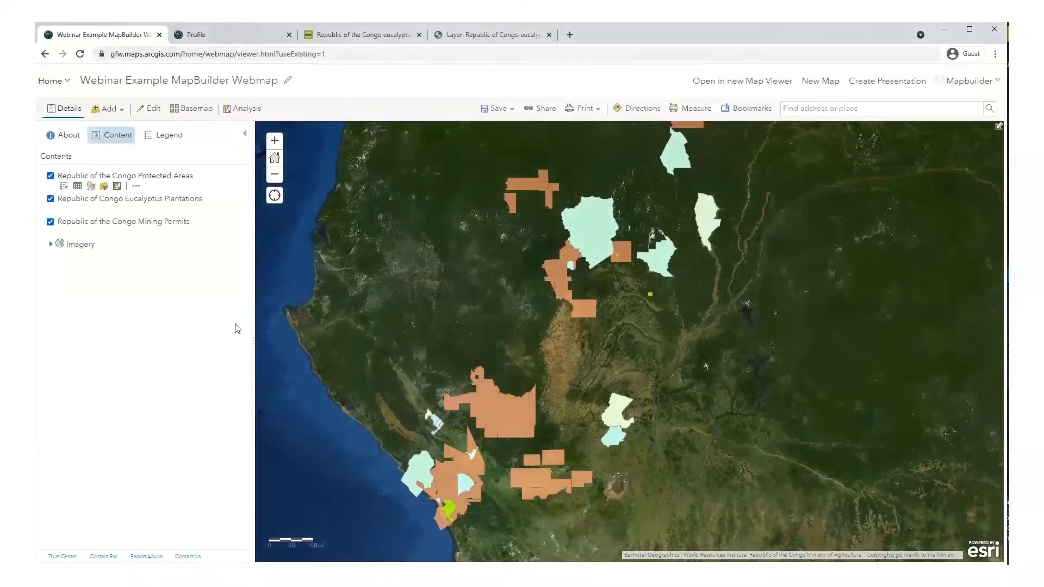
Step: Correct the eucalyptus layer name to 'Republic of the Congo Eucalyptus Plantations'
mouse_move(183, 228)
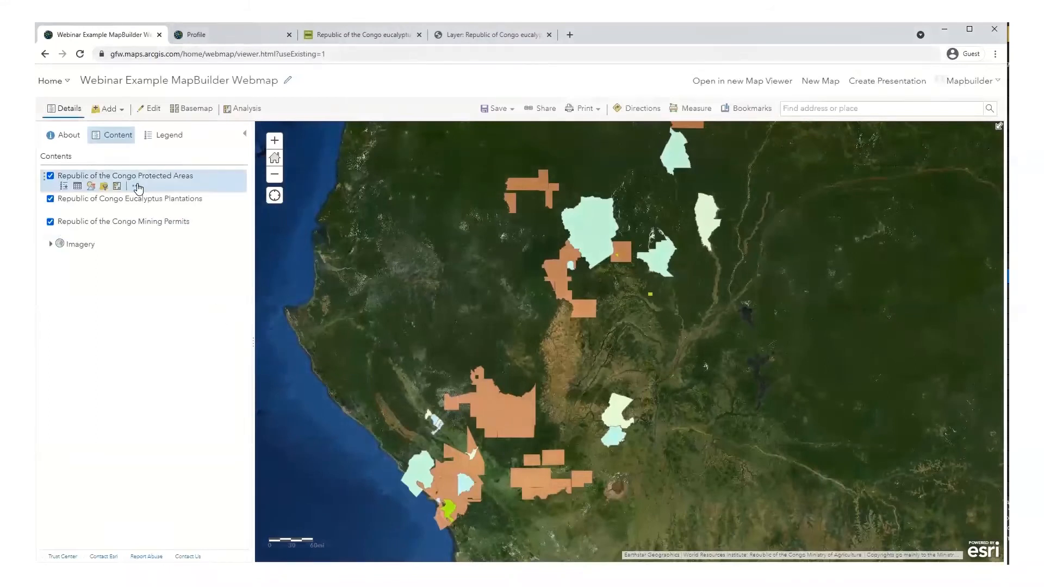
click(136, 209)
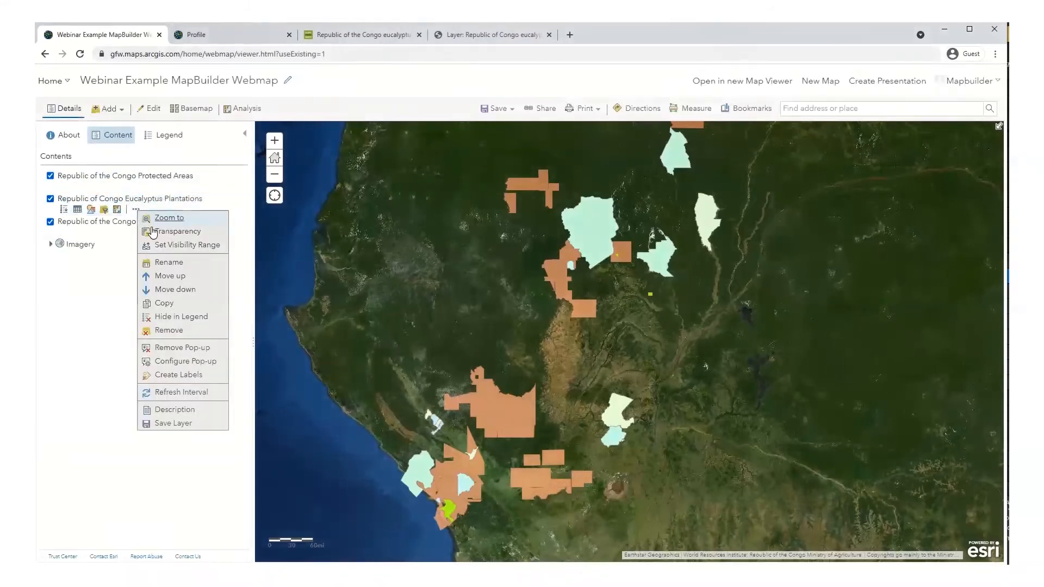
click(164, 264)
click(507, 313)
text(the Congo Eucalyptus Plantati)
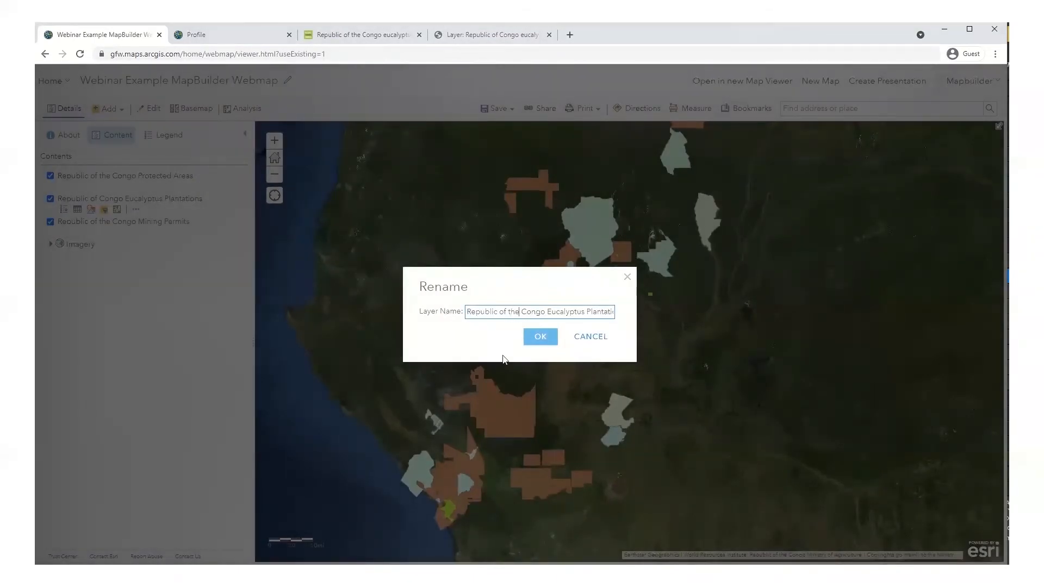
click(541, 338)
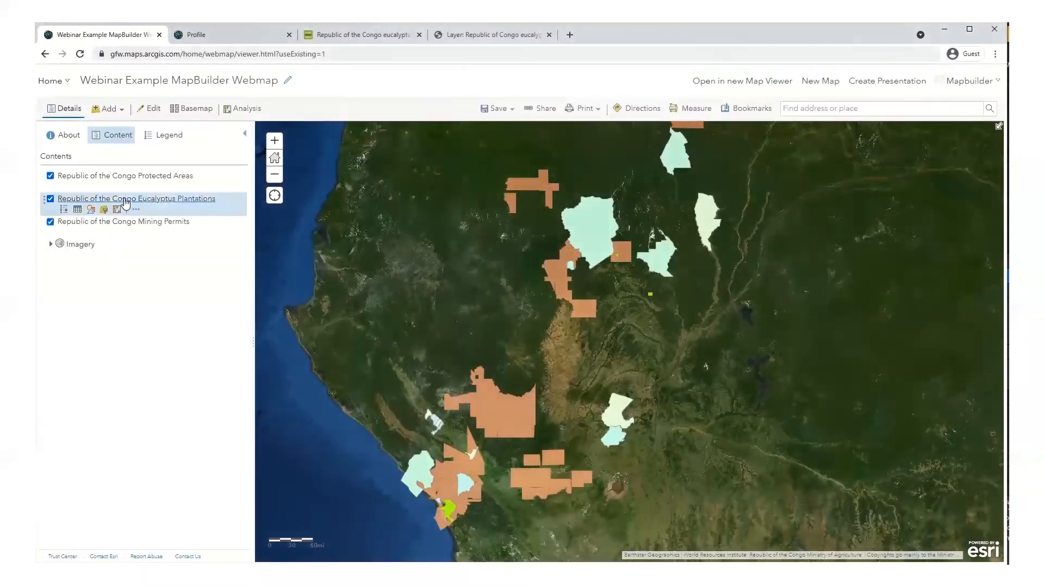
click(91, 187)
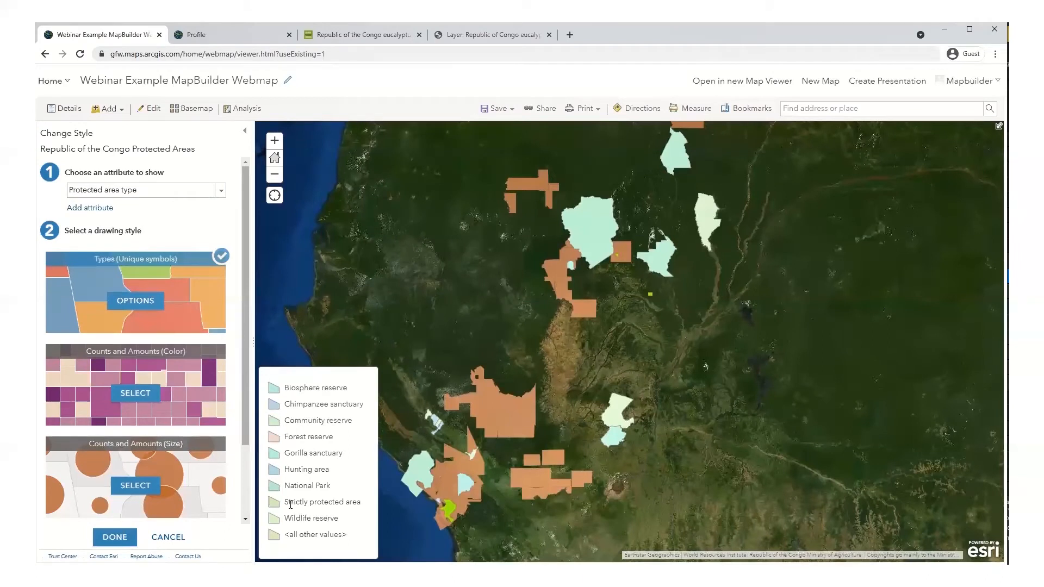
Step: Apply a new colour ramp to all Protected area type unique symbols and finish styling
click(122, 299)
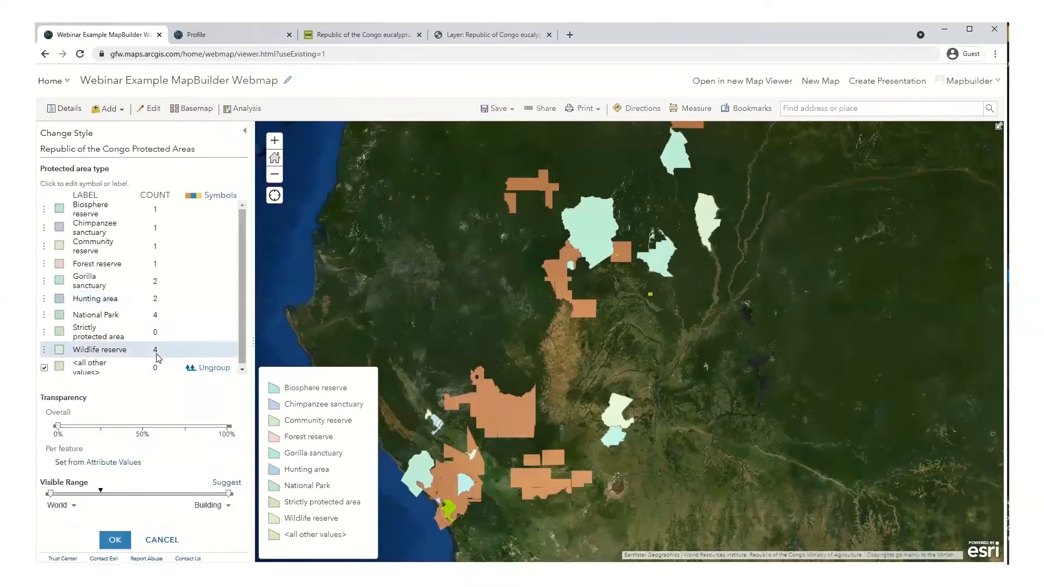
click(216, 195)
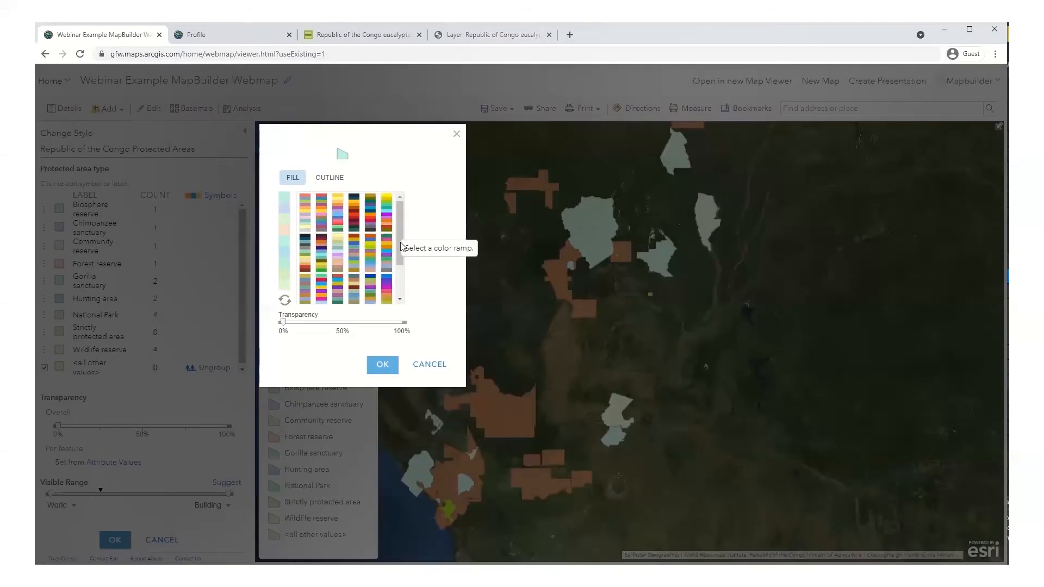
drag(400, 255, 401, 286)
scroll(399, 283, up, 5)
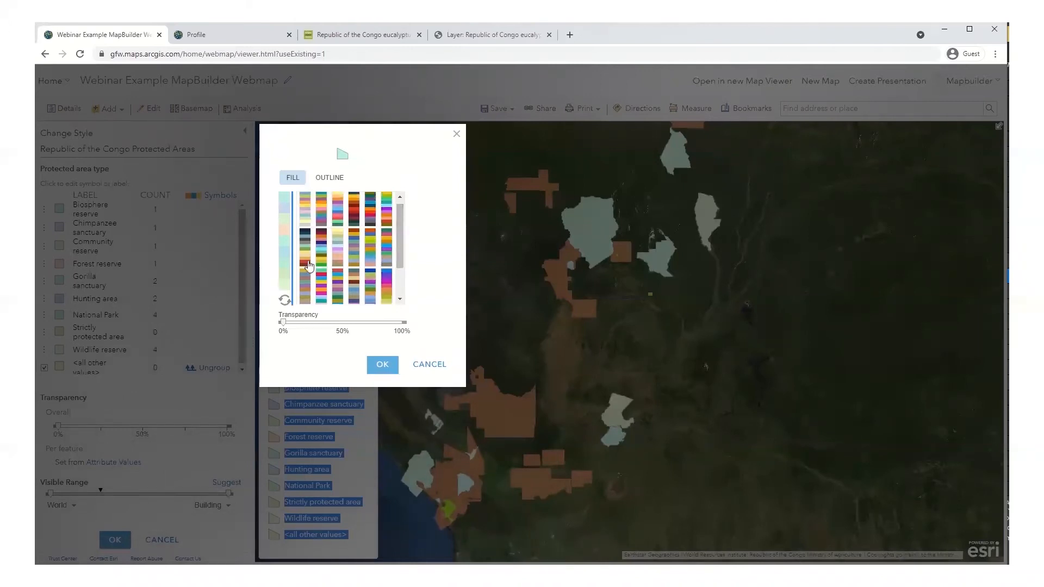
click(307, 258)
click(382, 365)
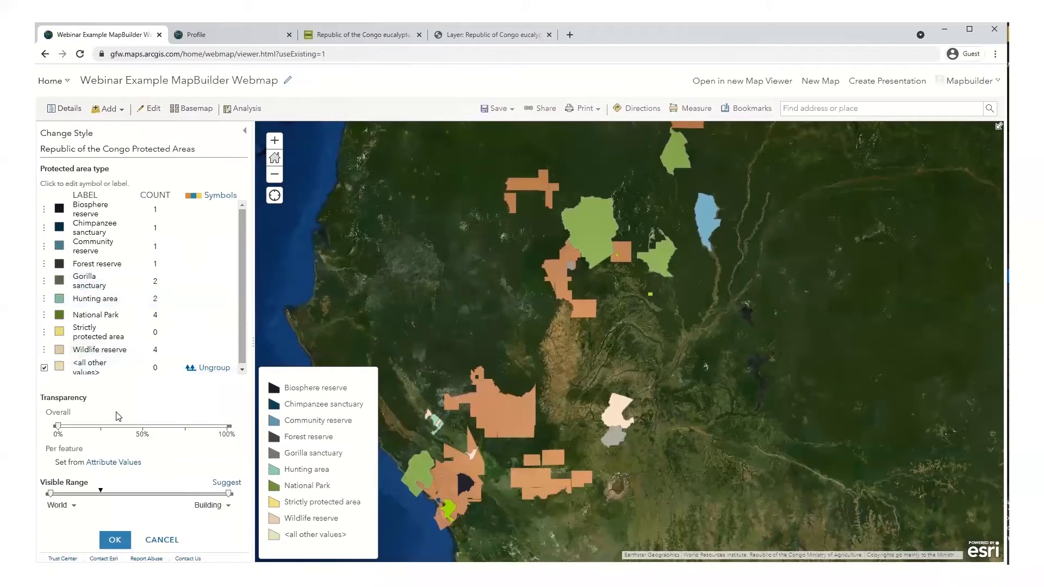
click(116, 541)
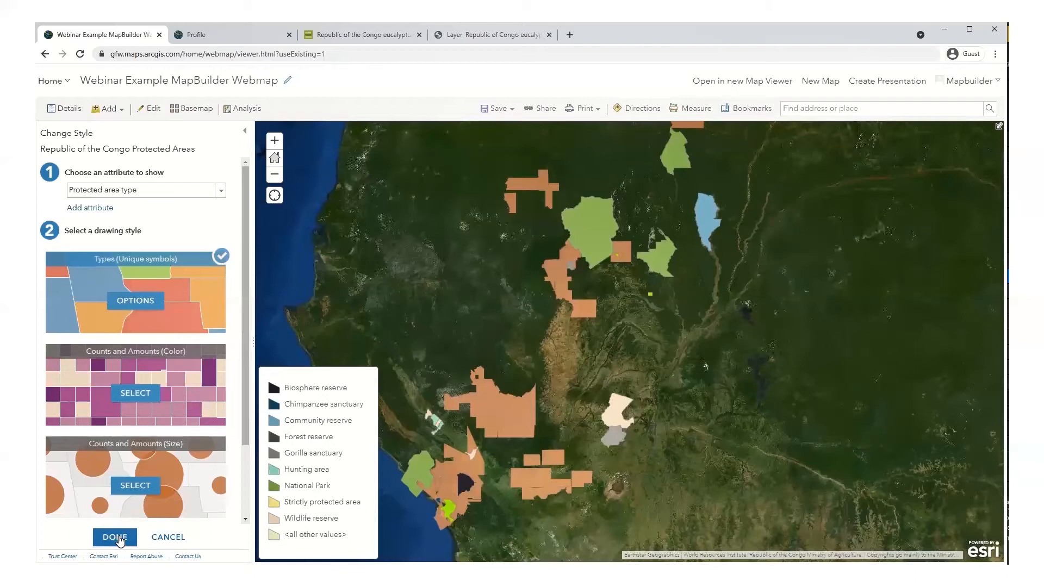
click(120, 539)
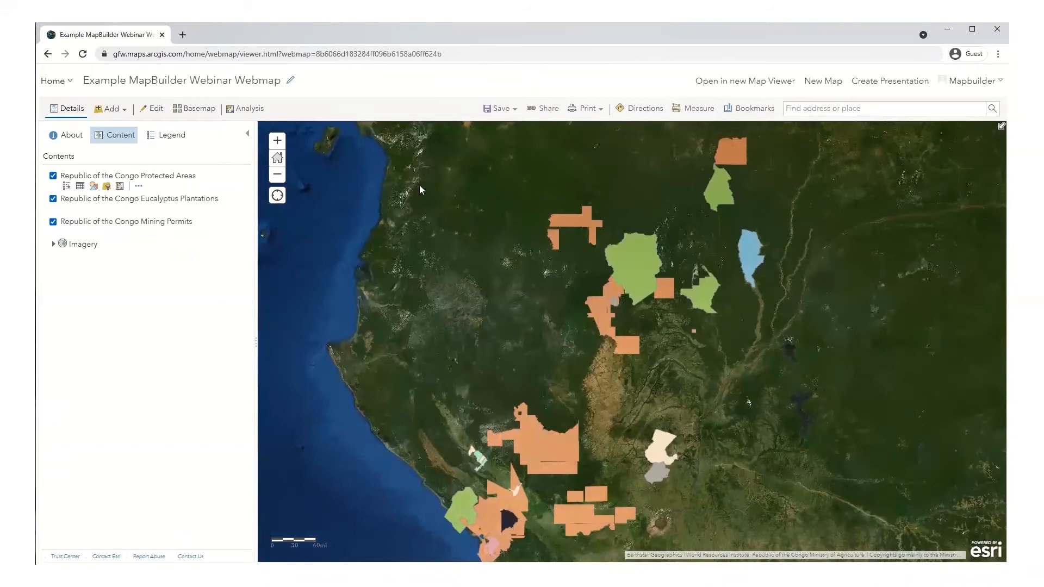
Step: Save the Example MapBuilder Webinar Webmap with its three Congo layers
click(492, 109)
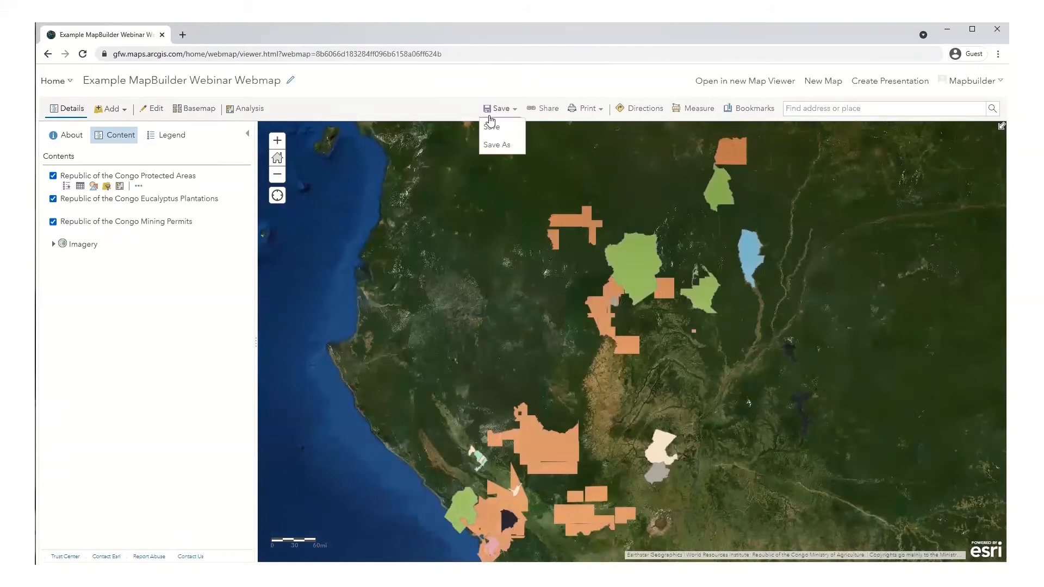
click(490, 128)
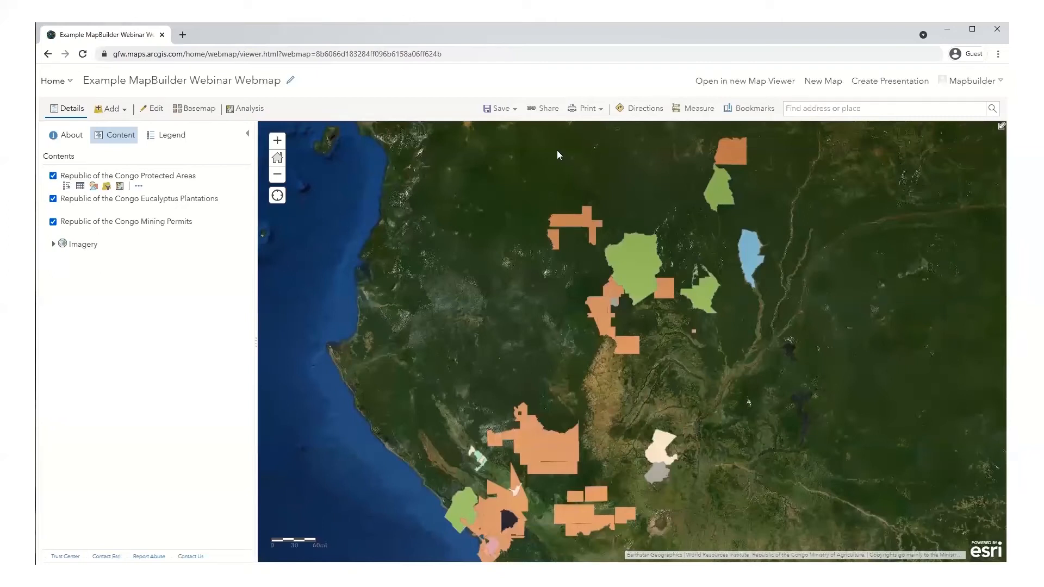
Step: Share the web map with Everyone (public), which also includes Global Forest Watch
click(548, 109)
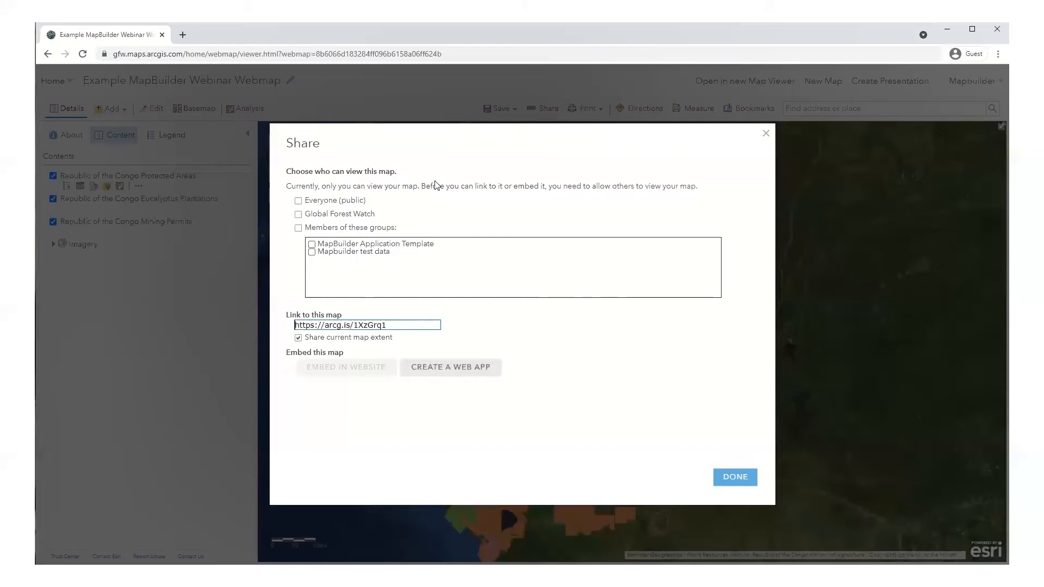
click(298, 201)
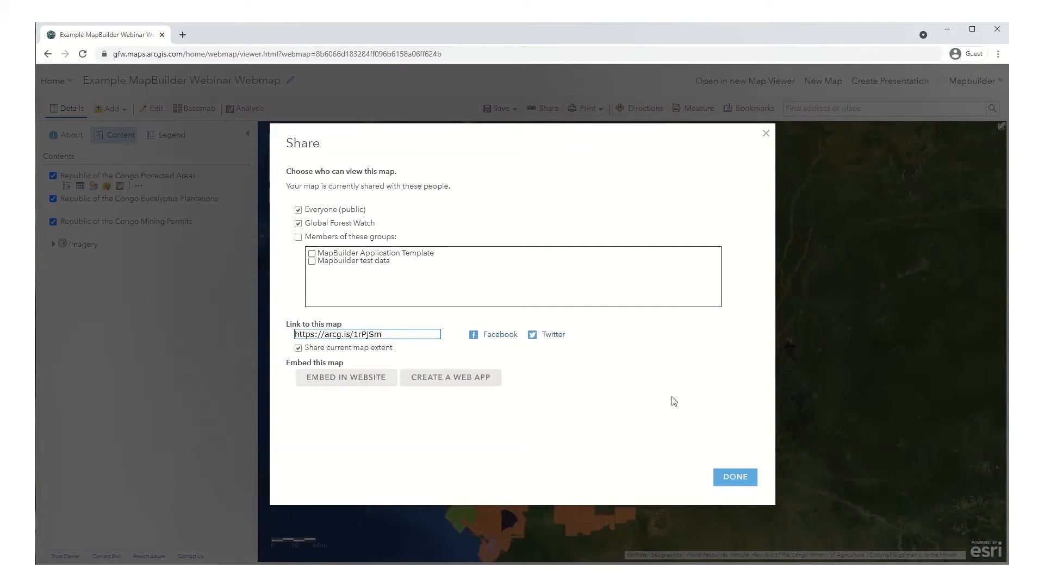
click(729, 482)
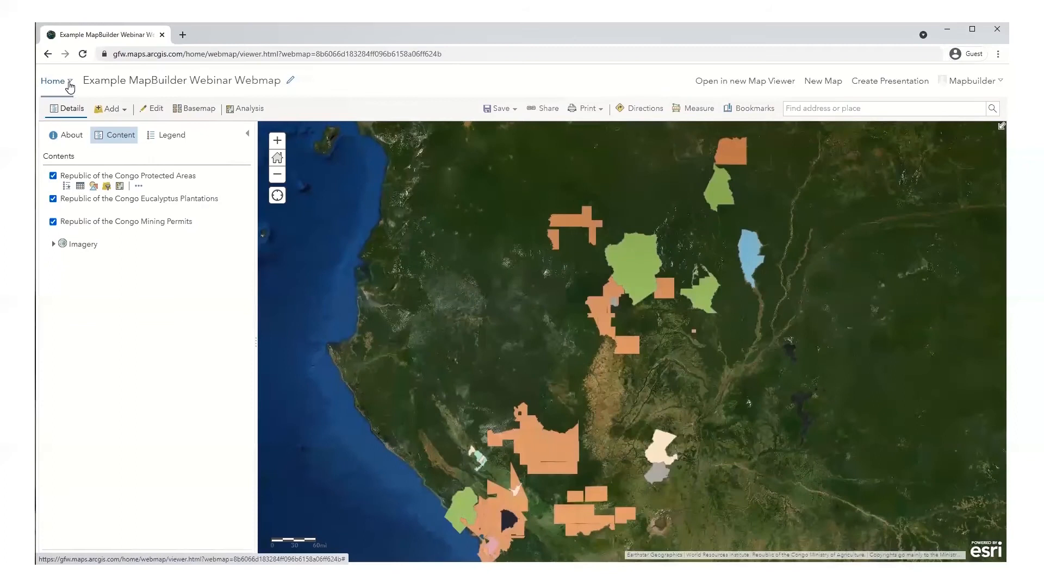
Step: Open the Content page in a new browser tab and switch to My Content
click(70, 83)
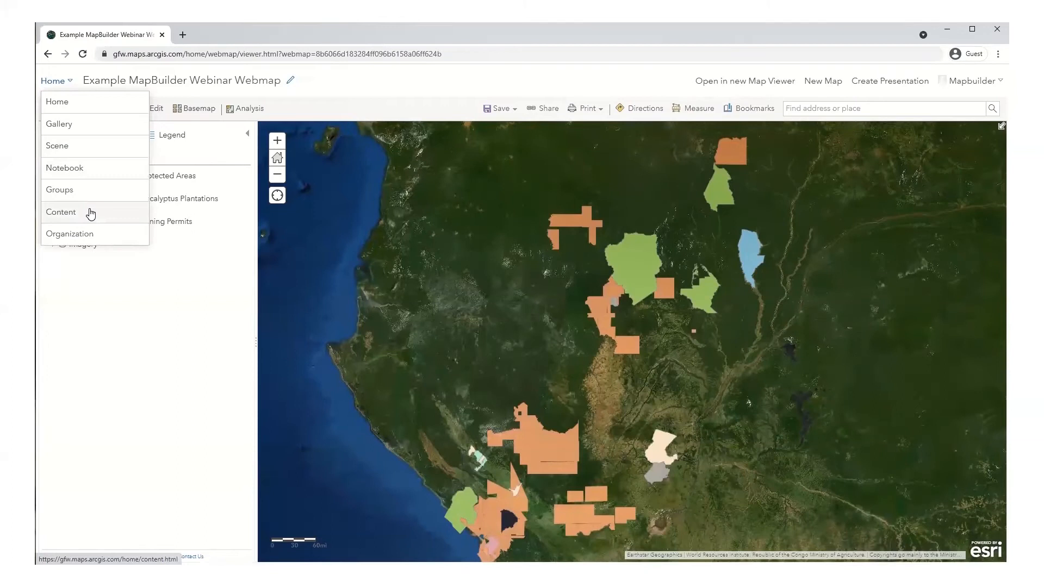
right_click(91, 213)
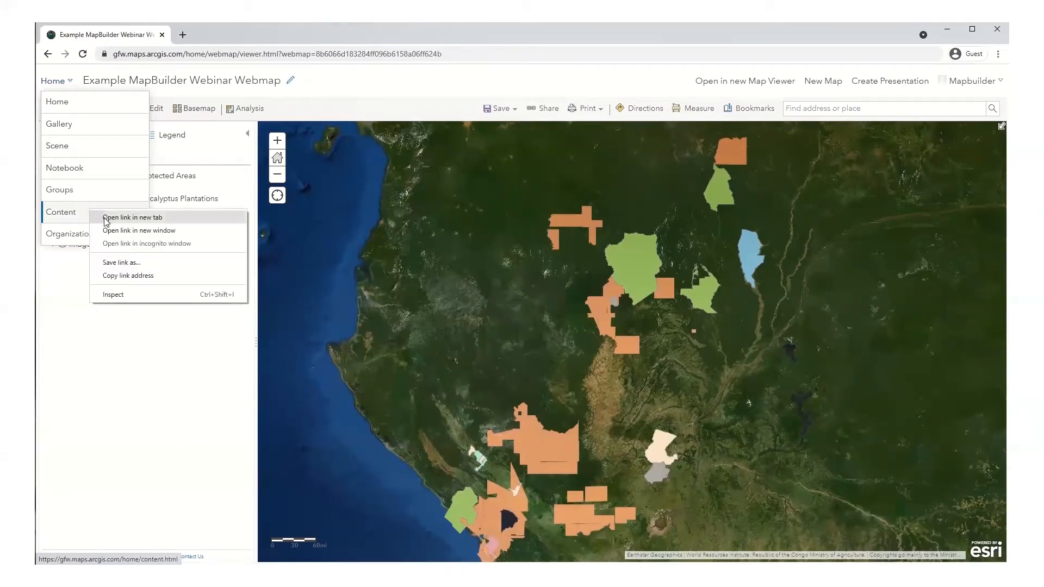
click(106, 219)
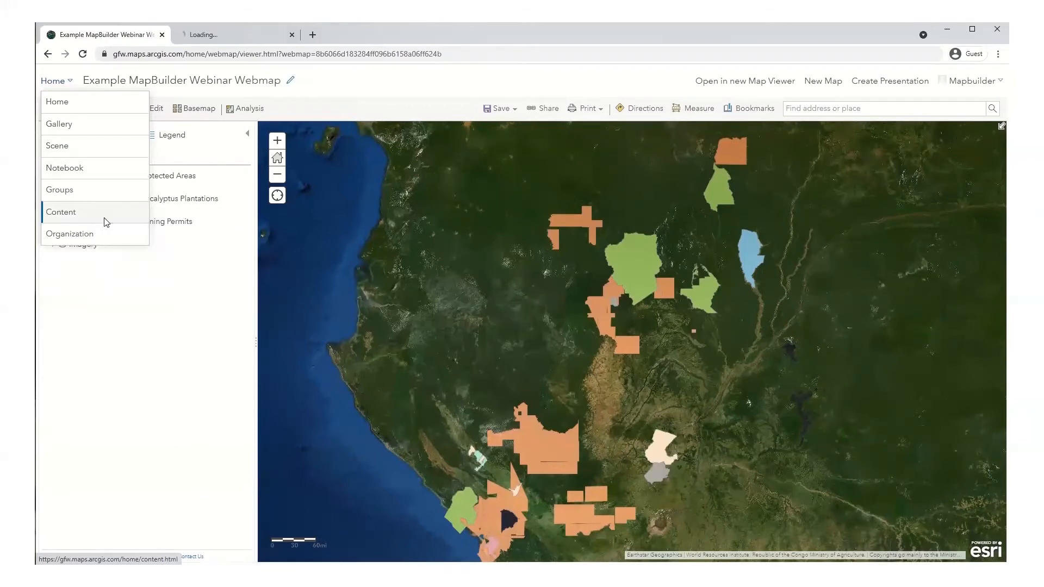
click(166, 341)
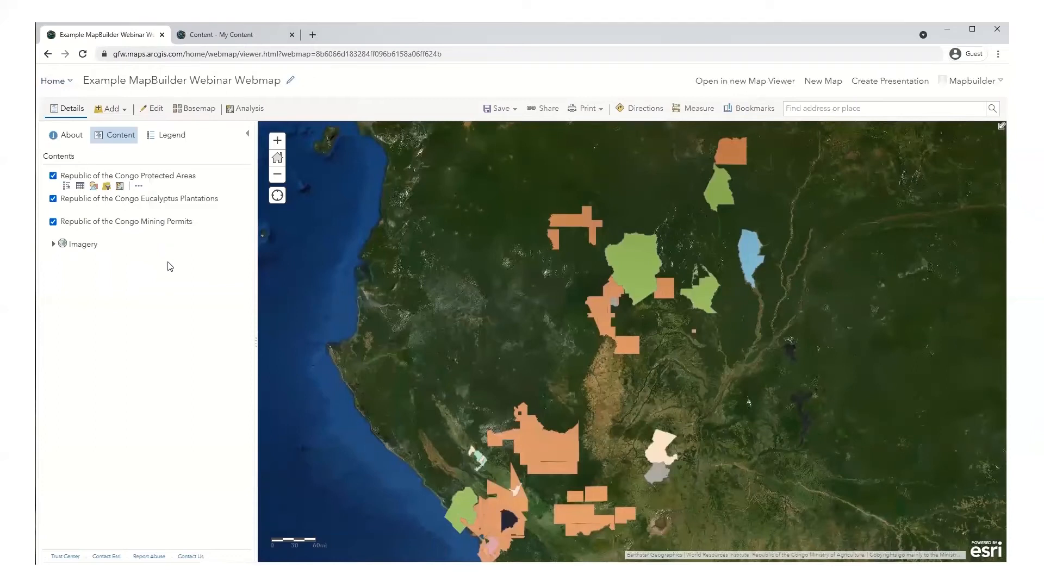
click(212, 37)
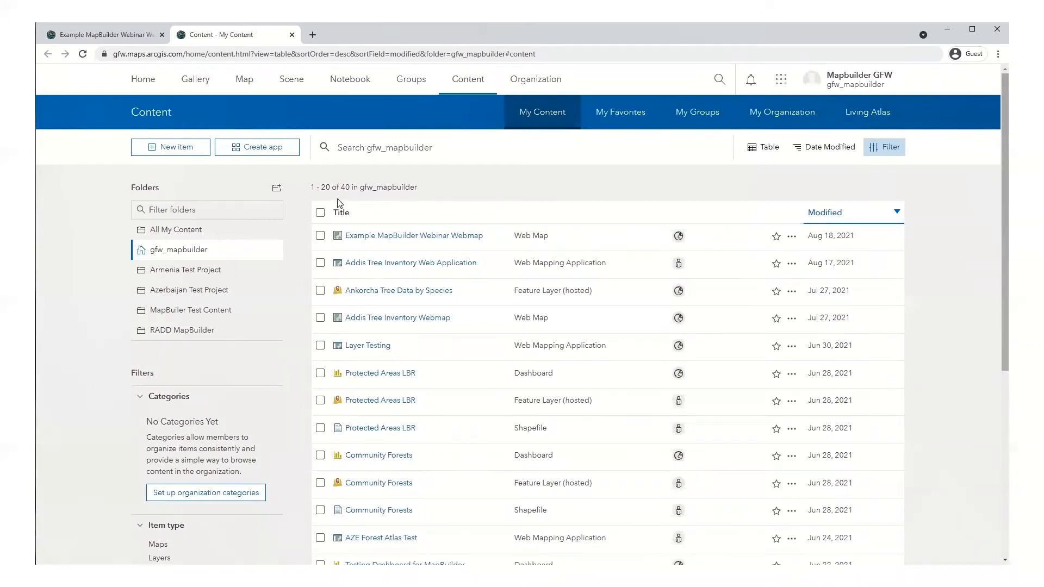
Step: Start a configurable web app from the GFW MapBuilder template (v1.latest), found by searching 'mapbuilder'
click(257, 155)
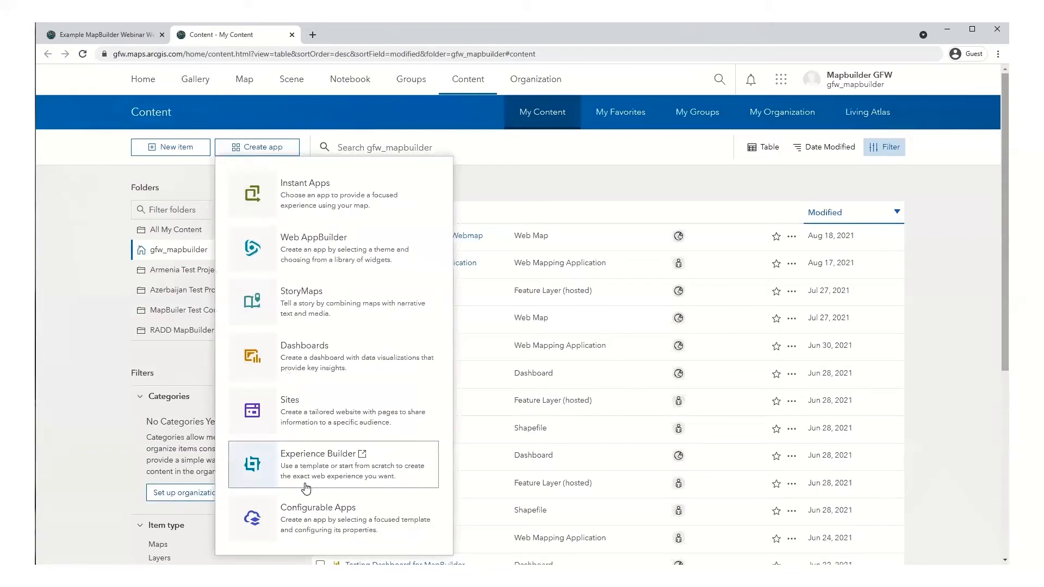
click(306, 513)
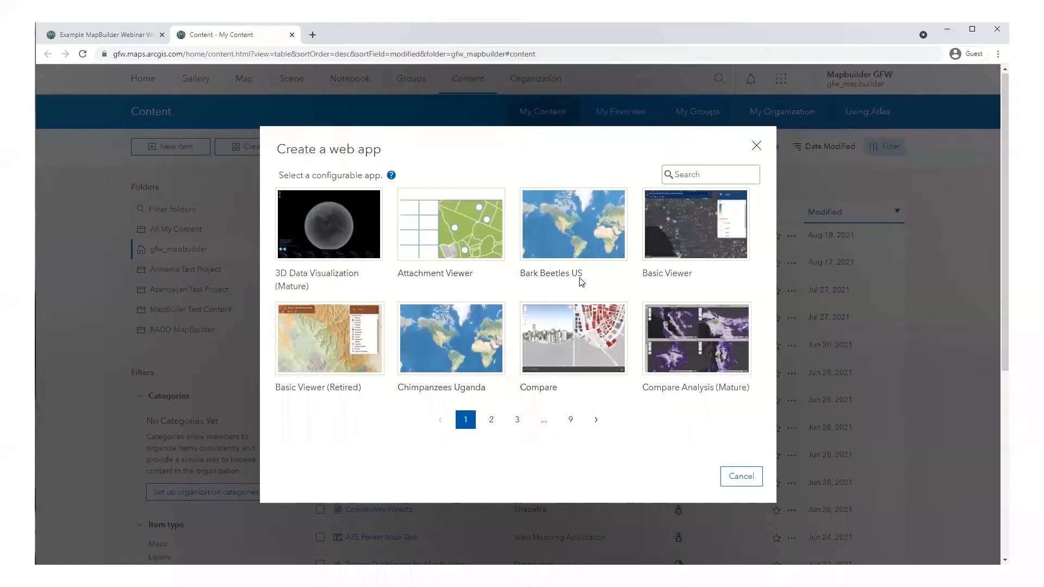
click(691, 175)
text(mapbuilder)
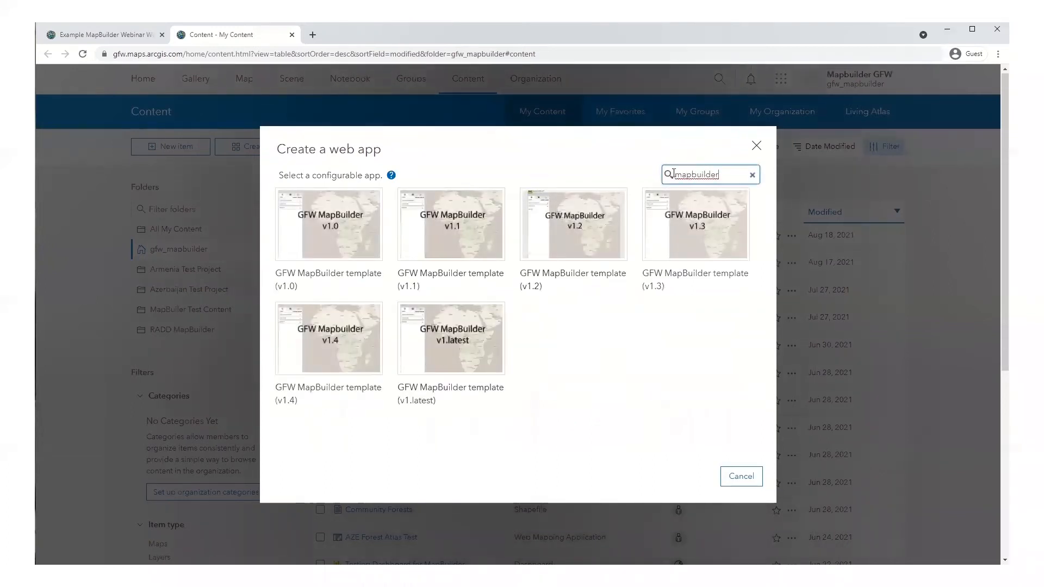
click(659, 313)
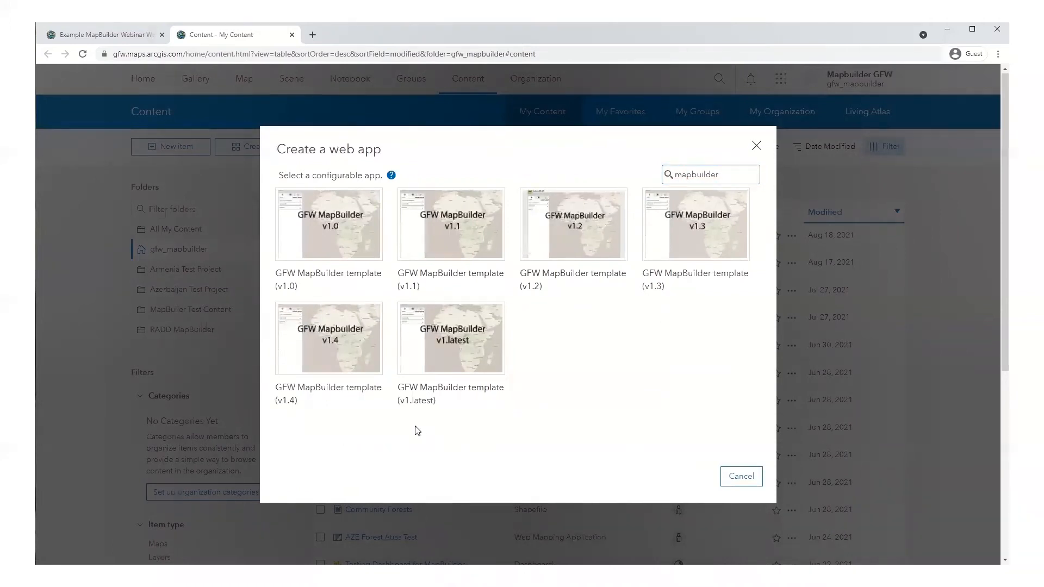
click(430, 362)
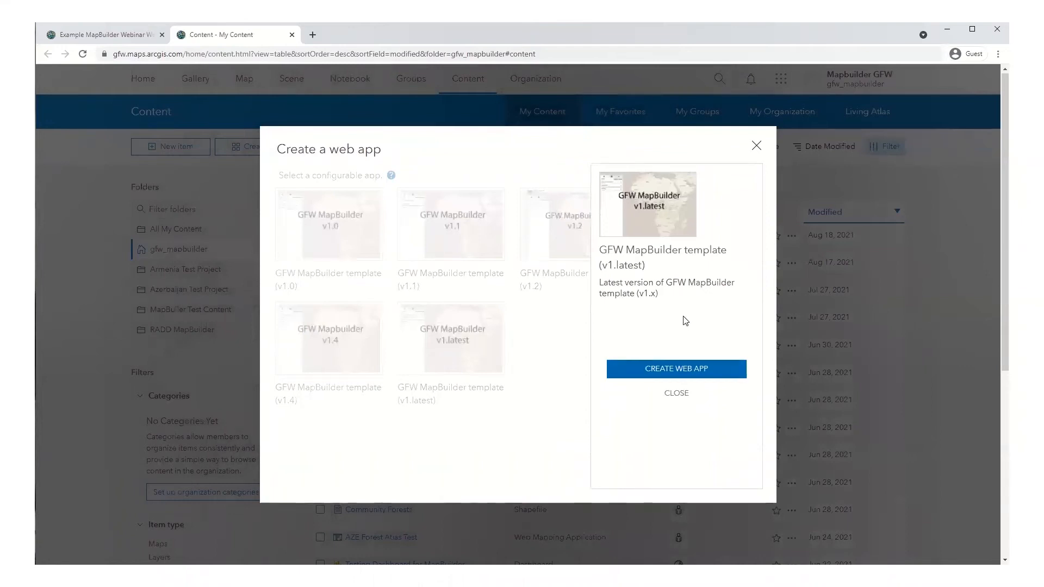
click(665, 370)
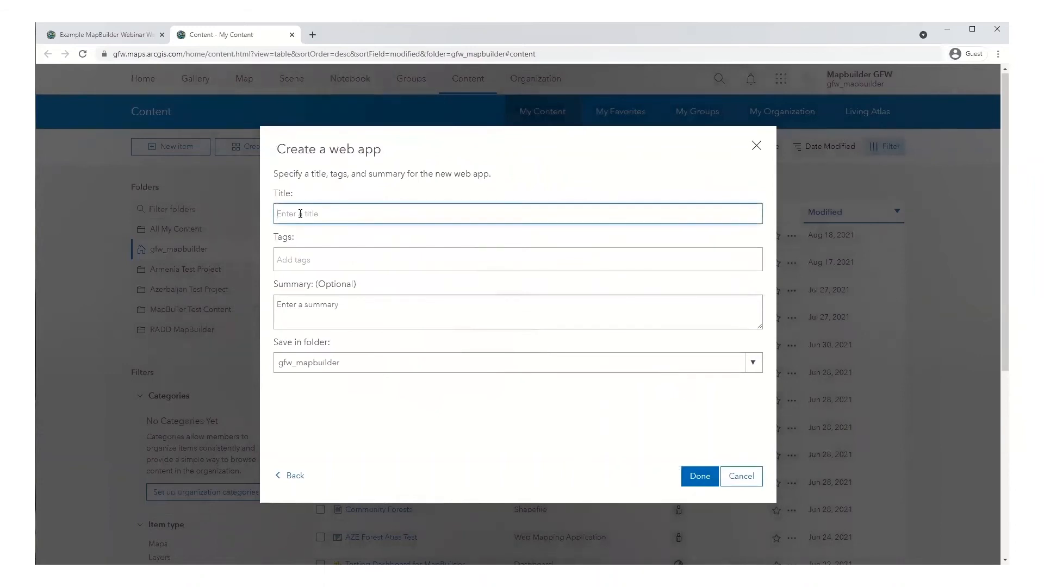
Step: Title the app 'Example MapBuilder Application', tag it testing and mapbuilder, and create it
text(Example MapBuilder Application)
click(304, 263)
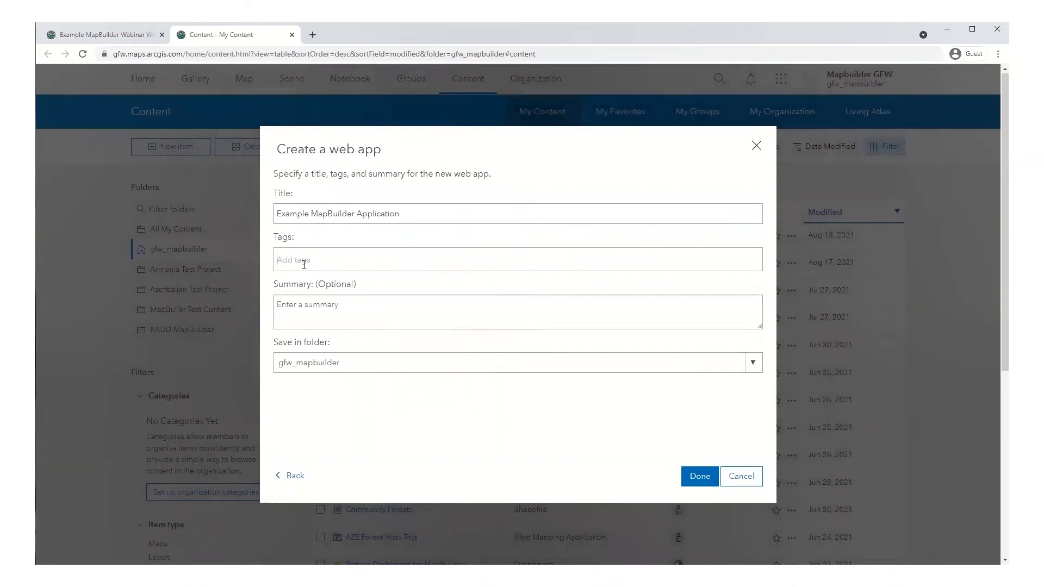
text(testi)
key(Return)
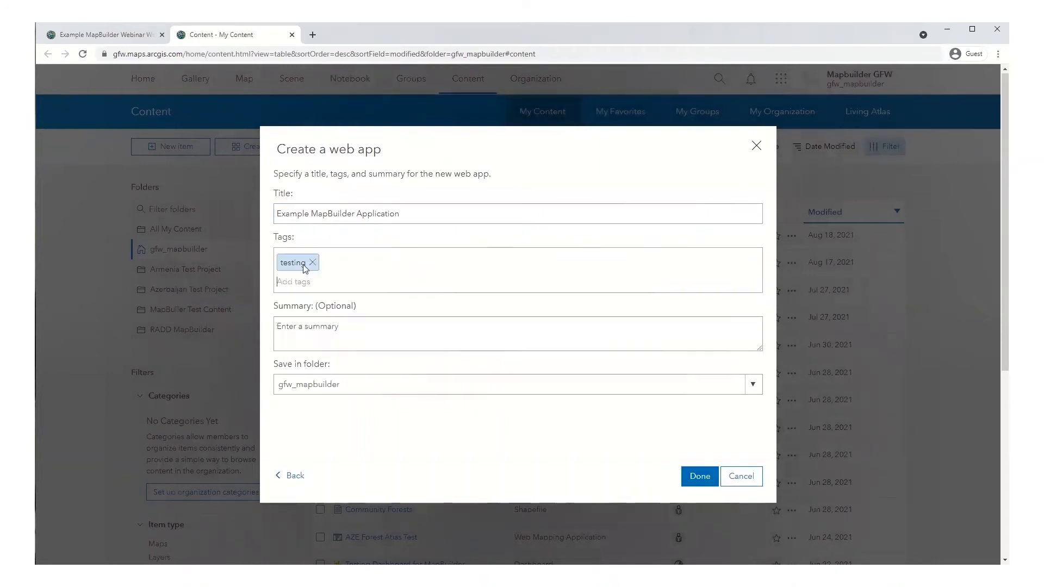
text(map)
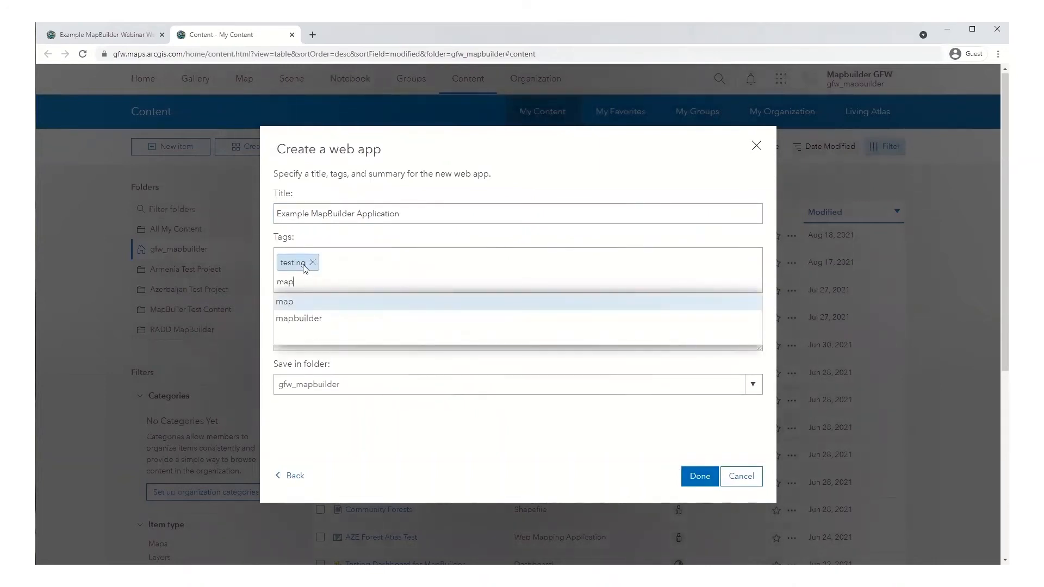
click(305, 319)
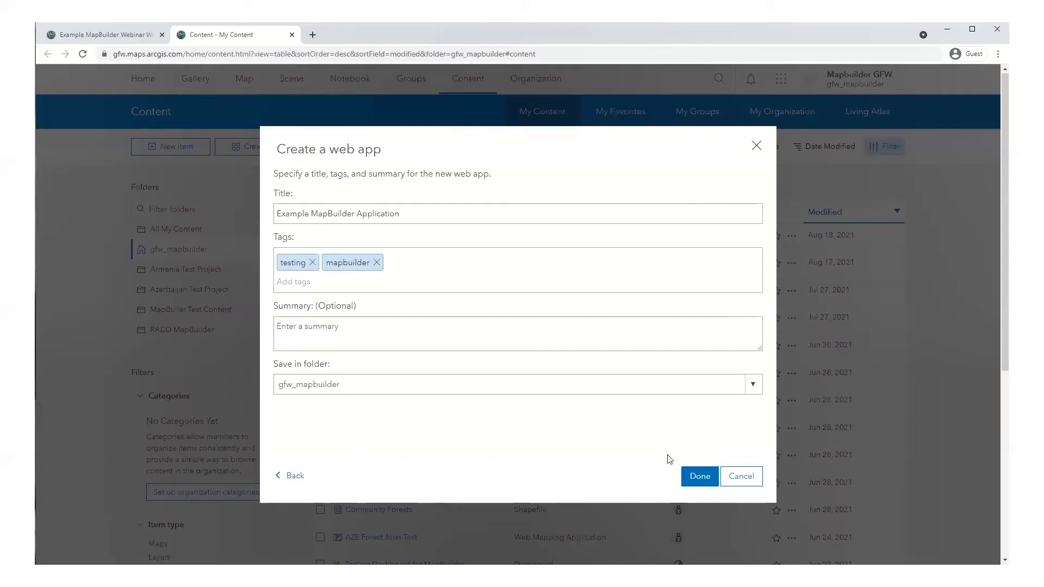
click(691, 475)
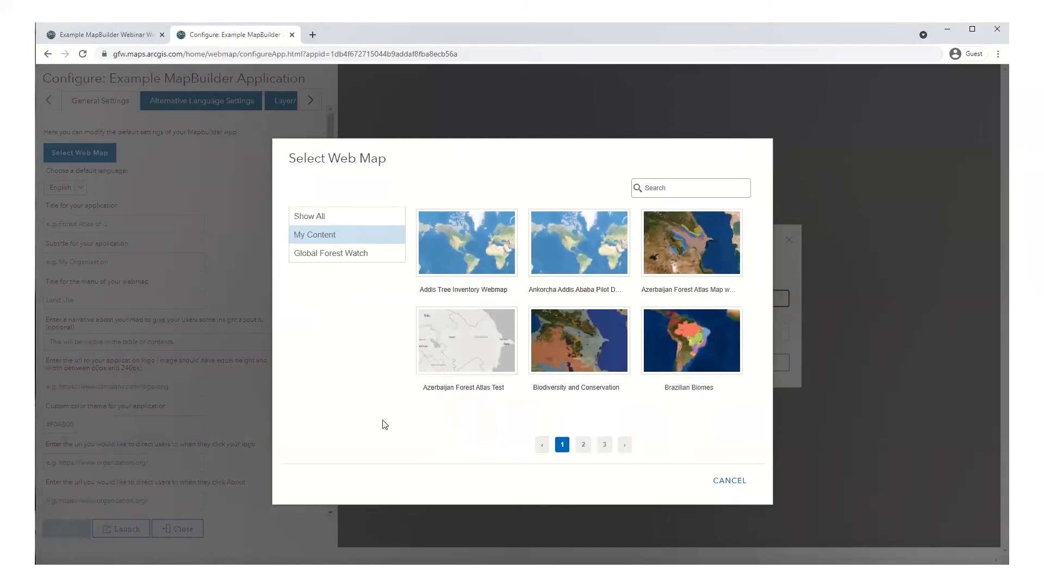
Step: Search for 'webinar' and select the Example MapBuilder Webinar Webmap as the app's web map
click(659, 195)
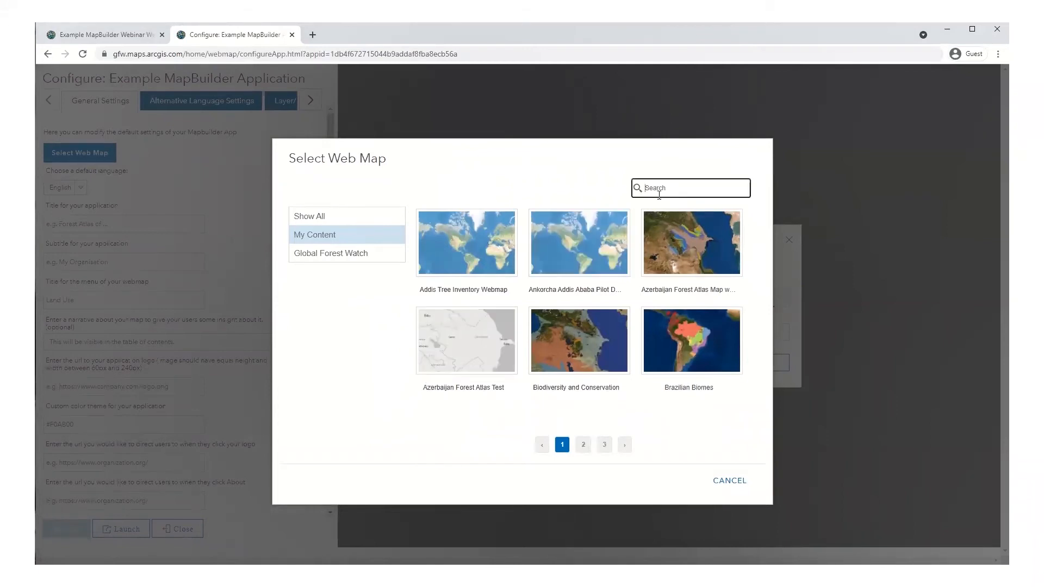
text(webain)
key(BackSpace)
text(inar)
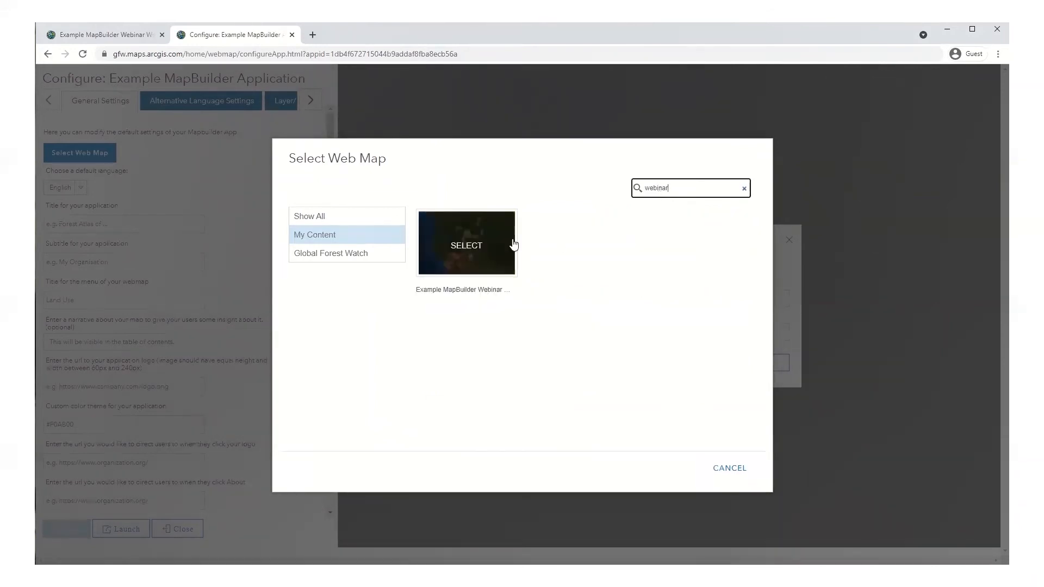
click(512, 246)
click(662, 411)
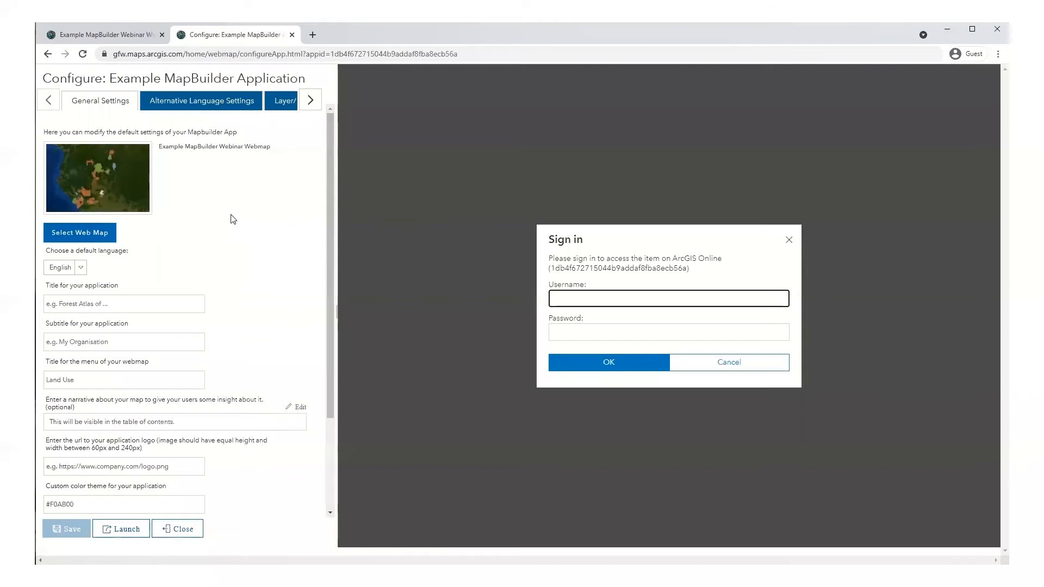
Step: Open the My Content page in a new browser tab
click(105, 40)
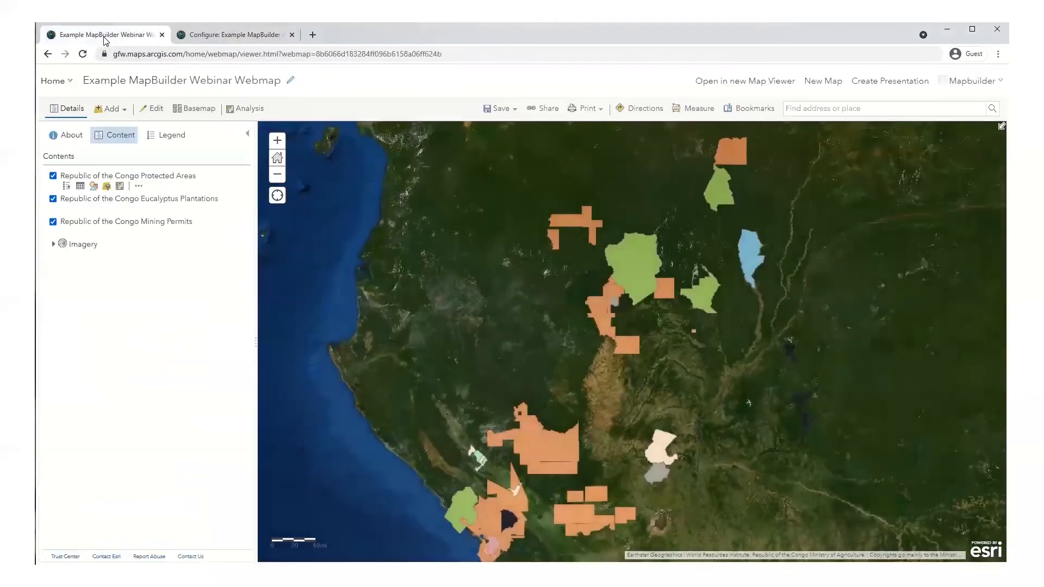
click(59, 81)
middle_click(104, 215)
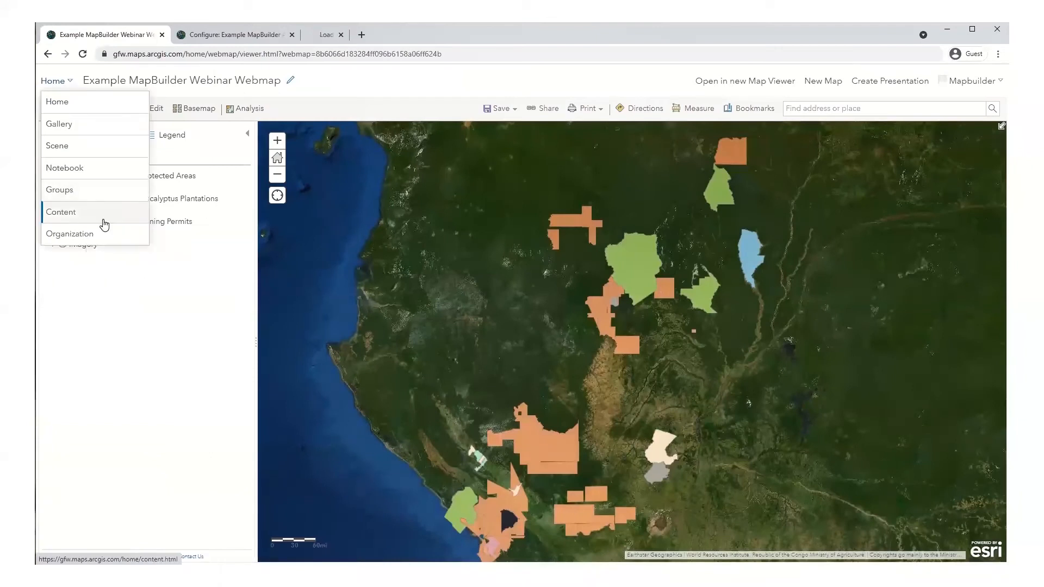
click(355, 40)
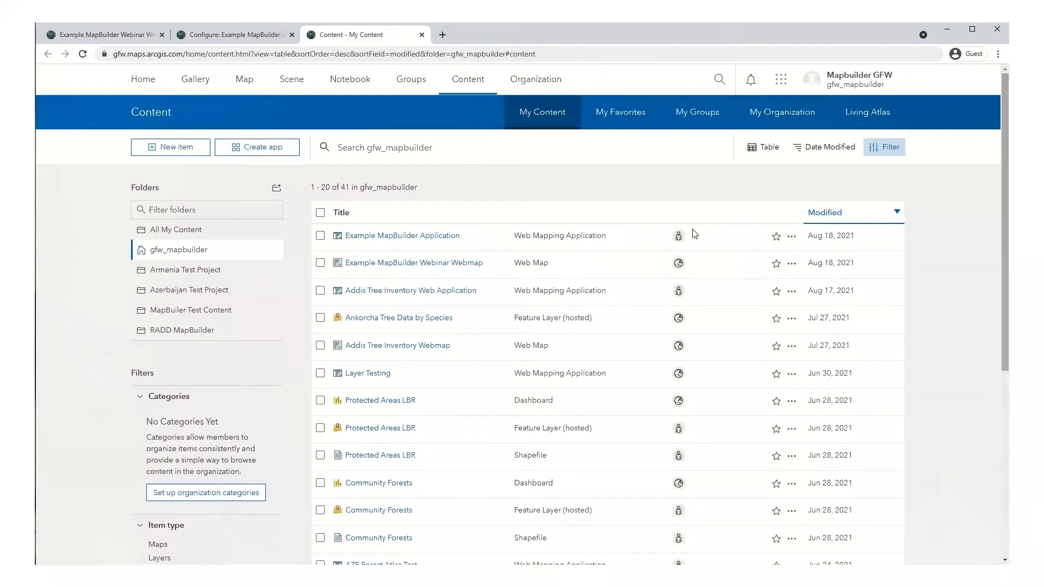
Step: Share Example MapBuilder Application with Everyone (public), save, and return to its Configure tab
click(678, 237)
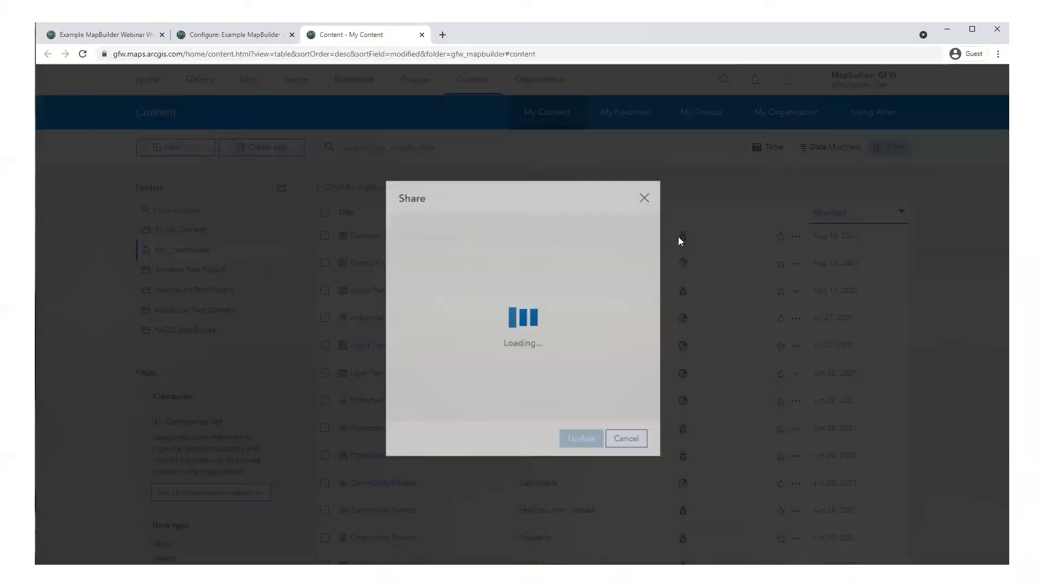
click(446, 331)
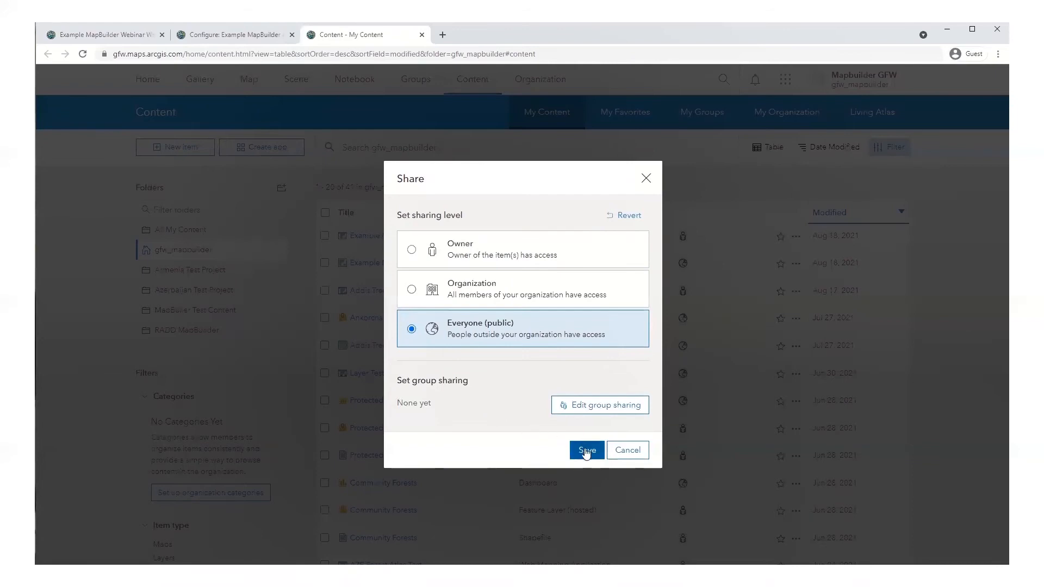
click(585, 449)
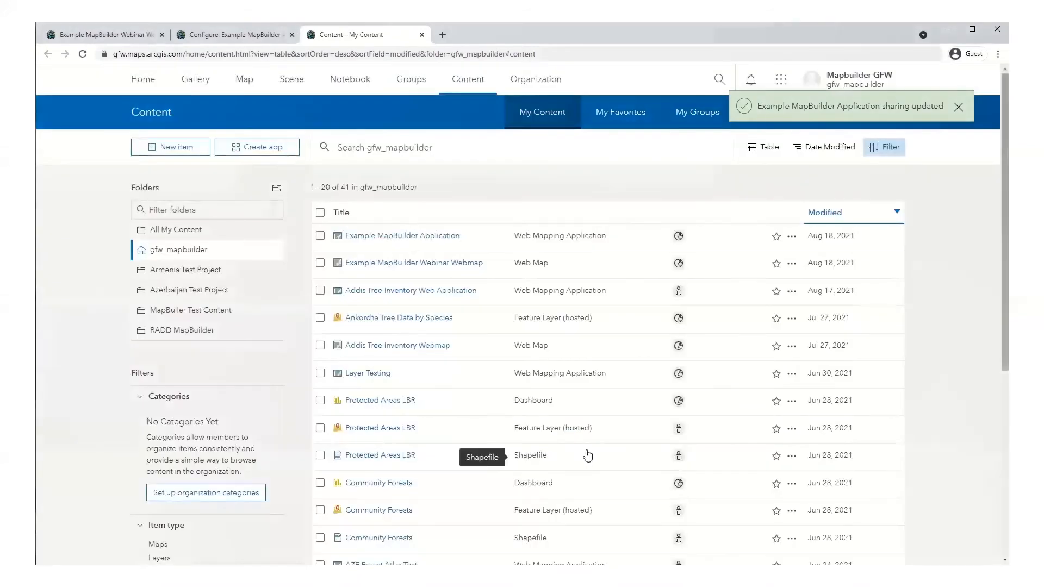
click(221, 36)
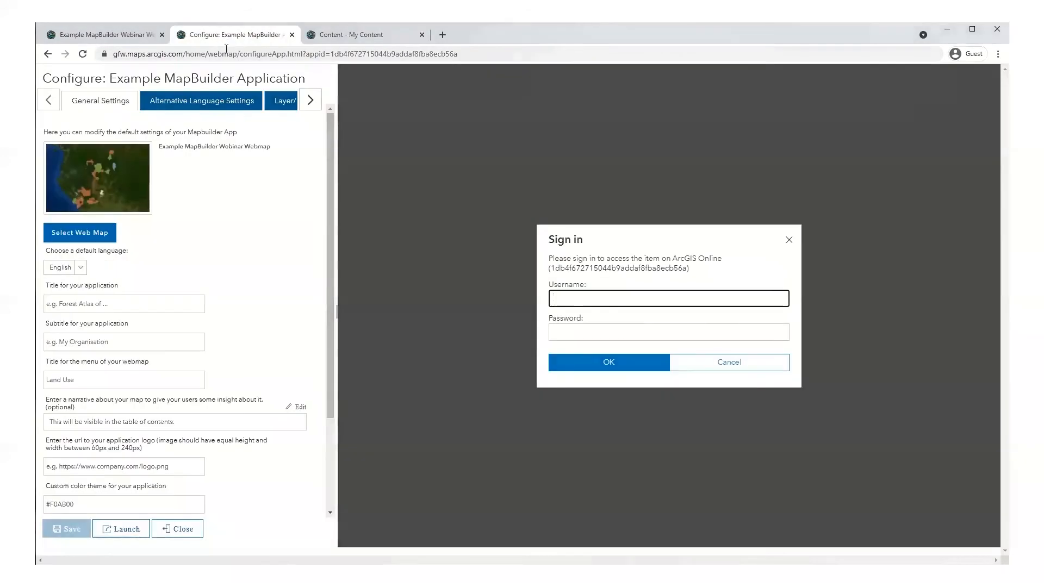
Step: Reload the Configure page so the preview lists the protected areas, eucalyptus and mining layers
click(227, 52)
key(Return)
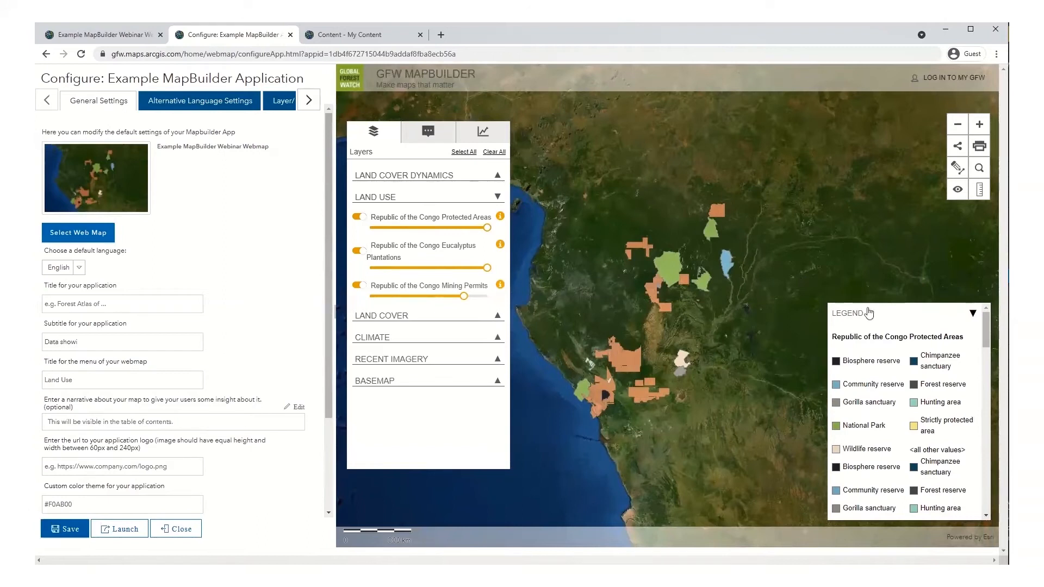
click(498, 176)
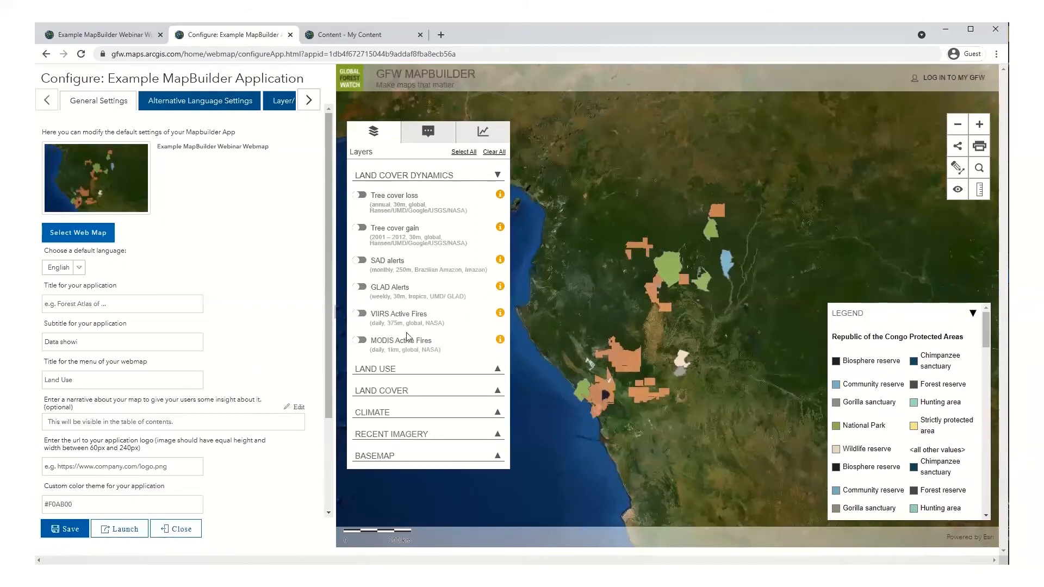
click(470, 136)
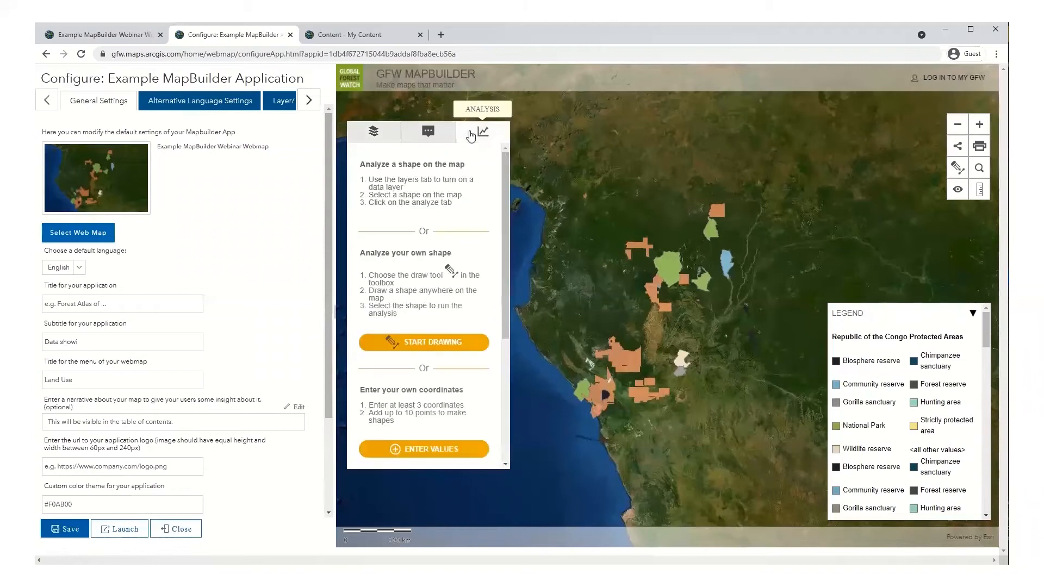
click(364, 136)
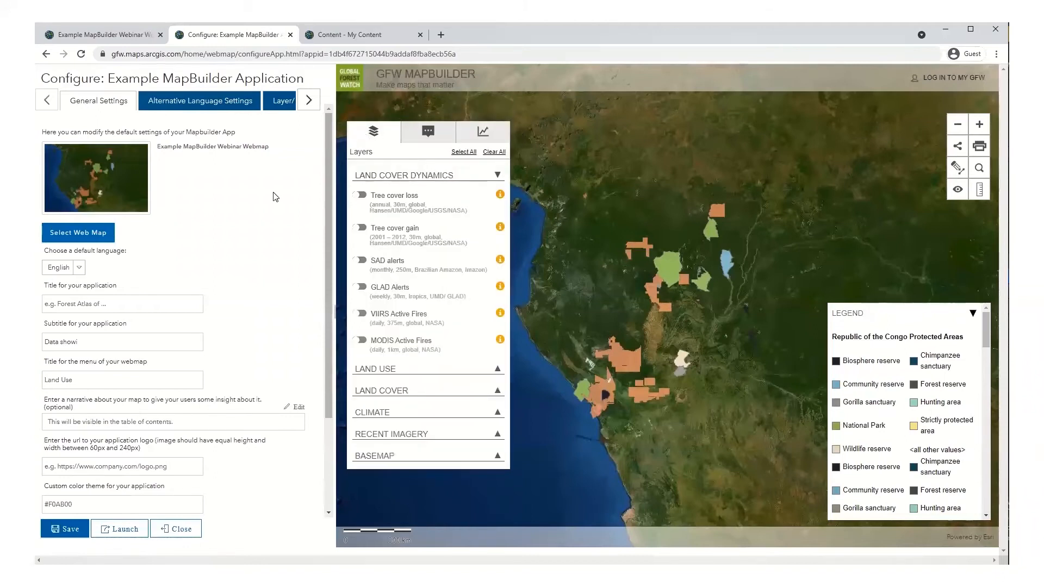
click(141, 302)
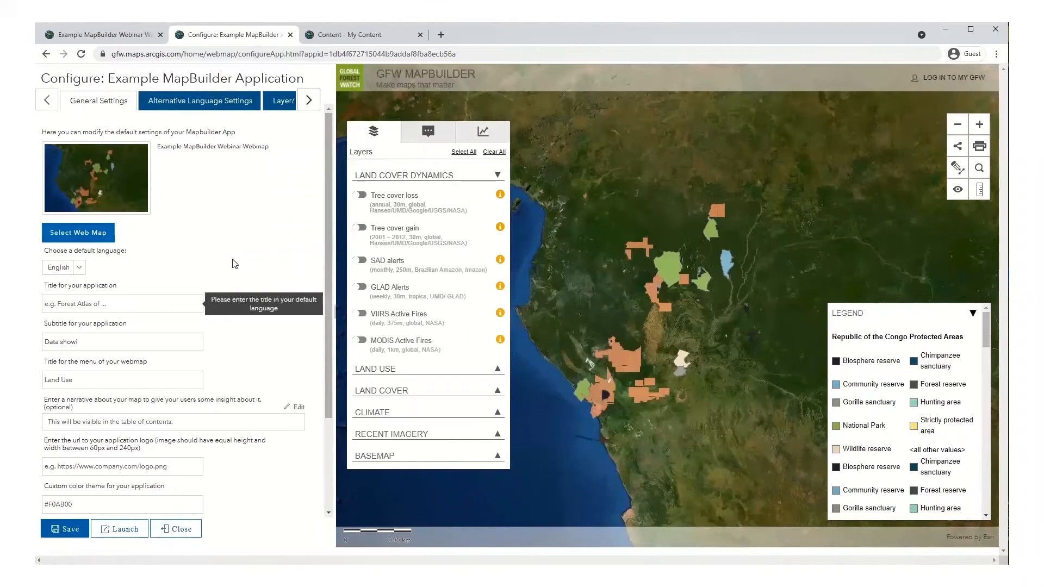
click(401, 370)
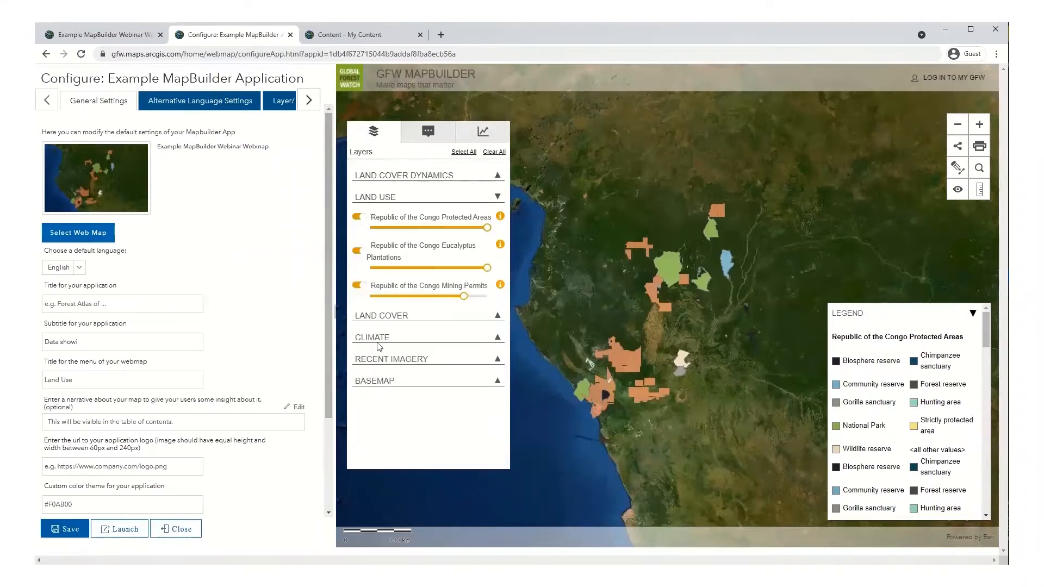
Step: Set the app title to 'Republic of Congo Commodities and Protected Areas' and subtitle 'Make maps that matter'
click(115, 305)
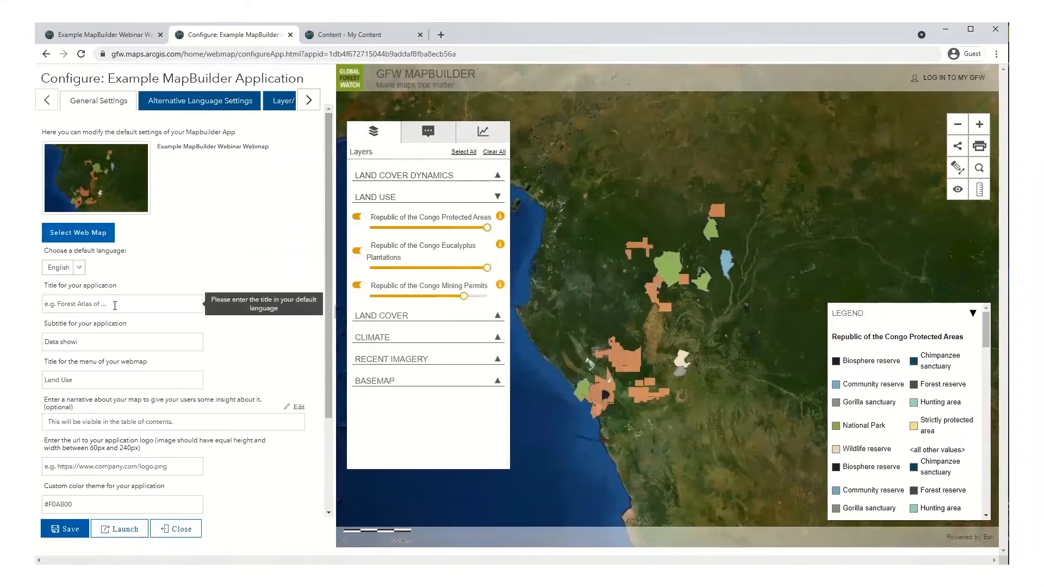
text(Republic of Congo Commodities and Protected Areas)
click(120, 342)
triple_click(120, 342)
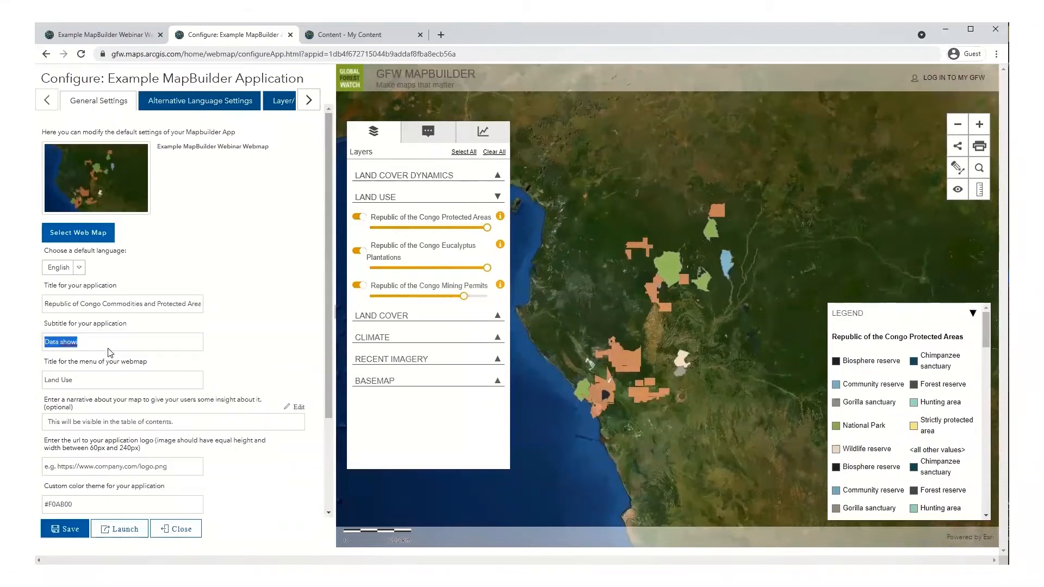
text(Make maps that matter)
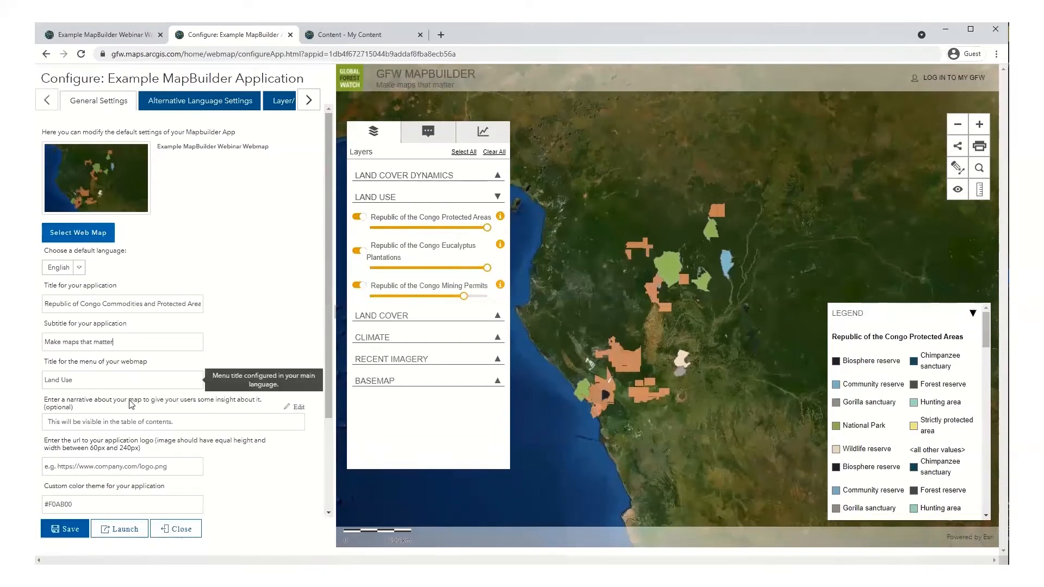
click(195, 427)
Step: Enter the narrative 'This is an example web map application.' and save the general settings
scroll(189, 459, down, 2)
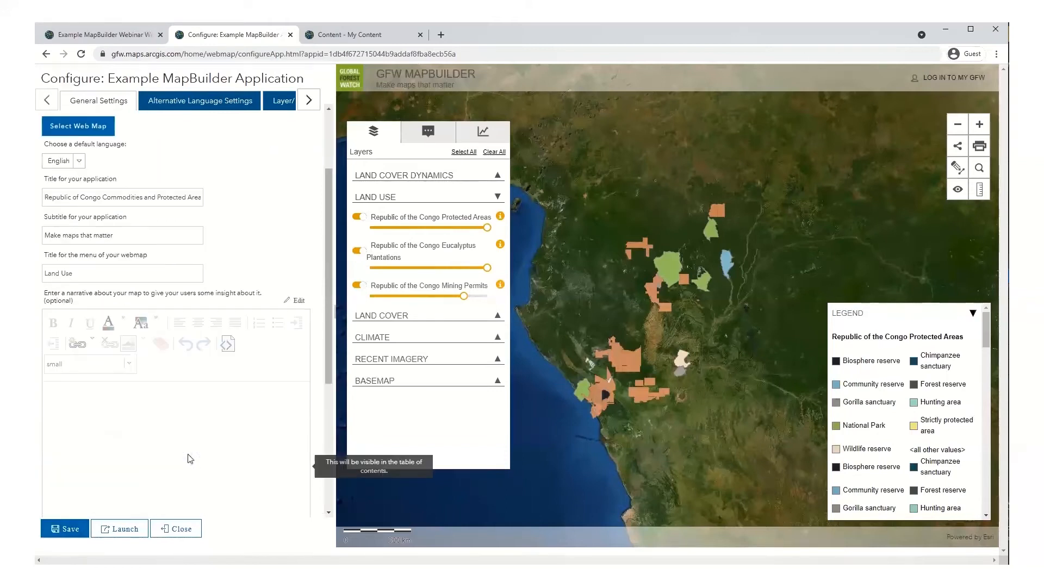
click(123, 410)
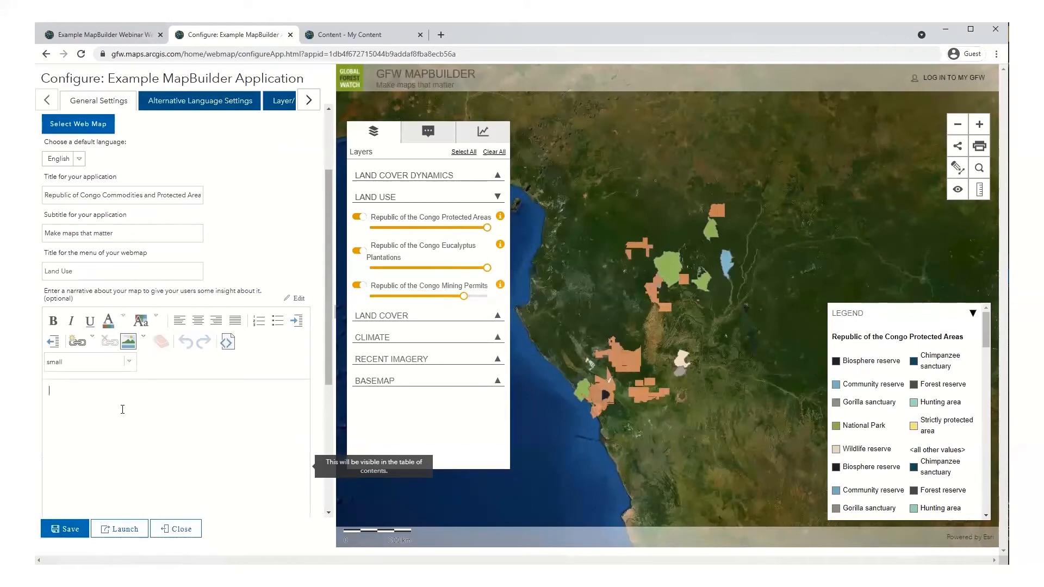
text(This is an example web map application.)
click(64, 529)
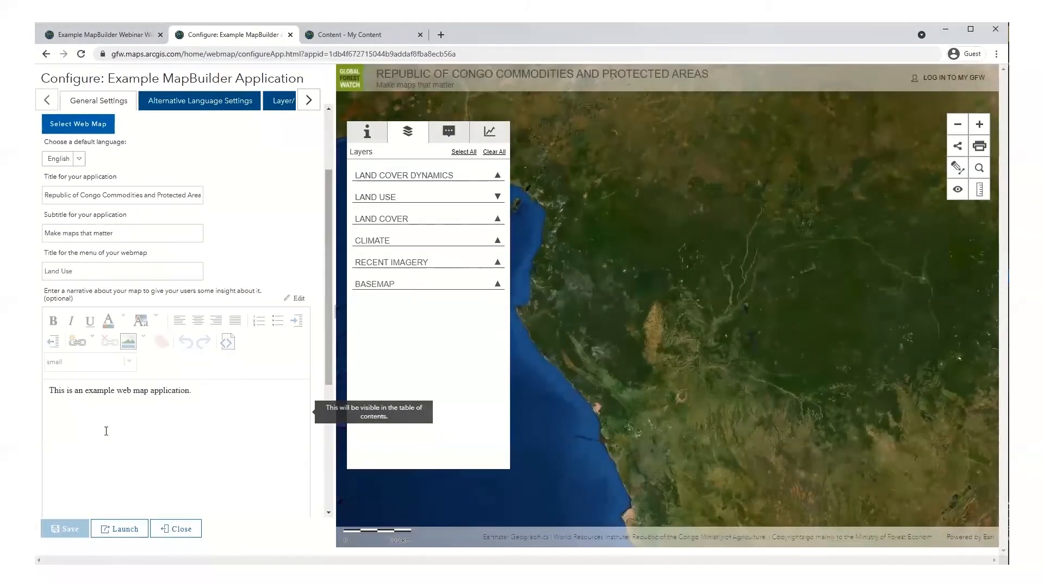
scroll(106, 432, down, 3)
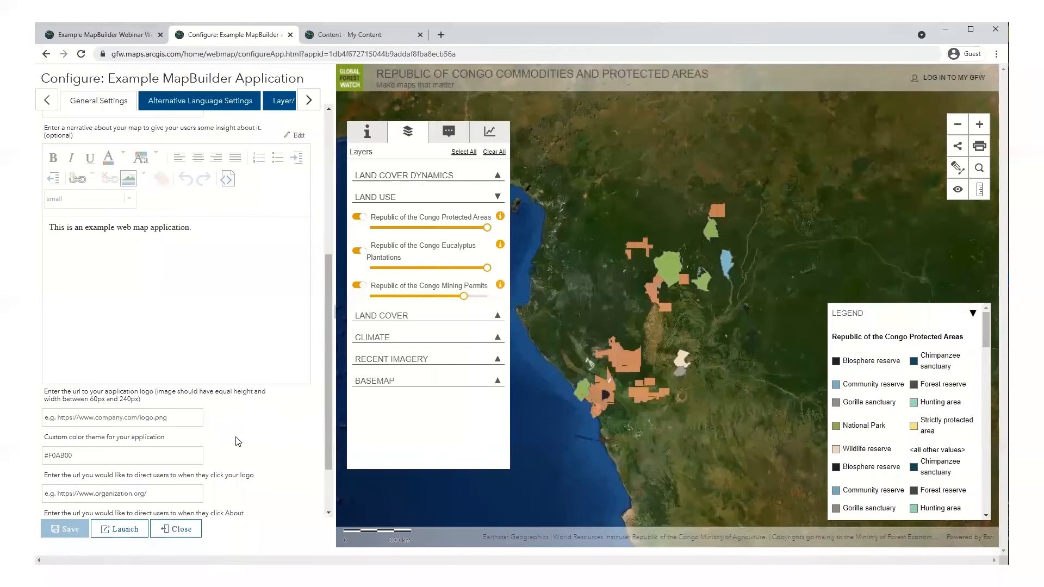
scroll(237, 442, down, 1)
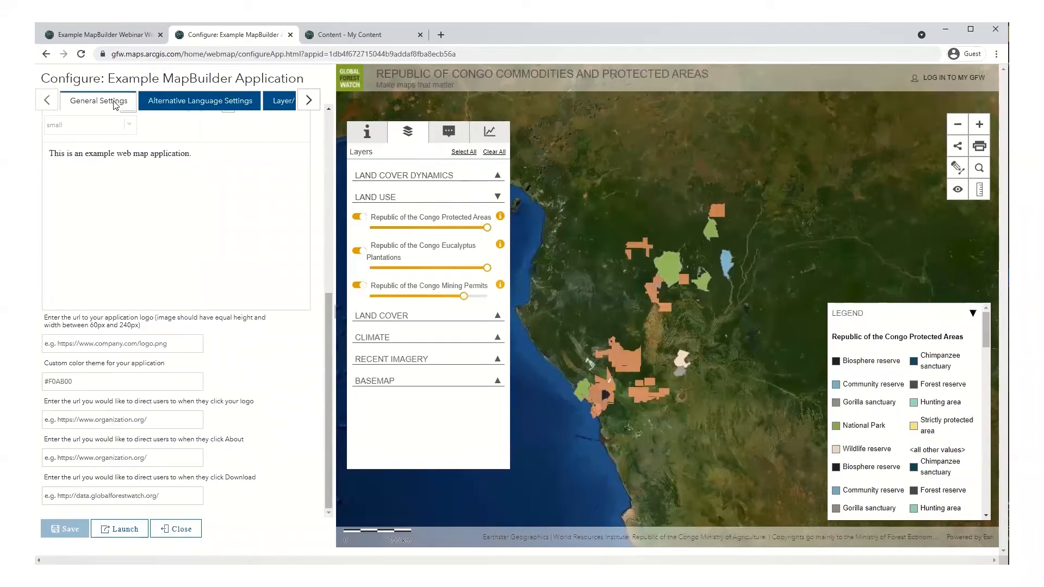
click(162, 105)
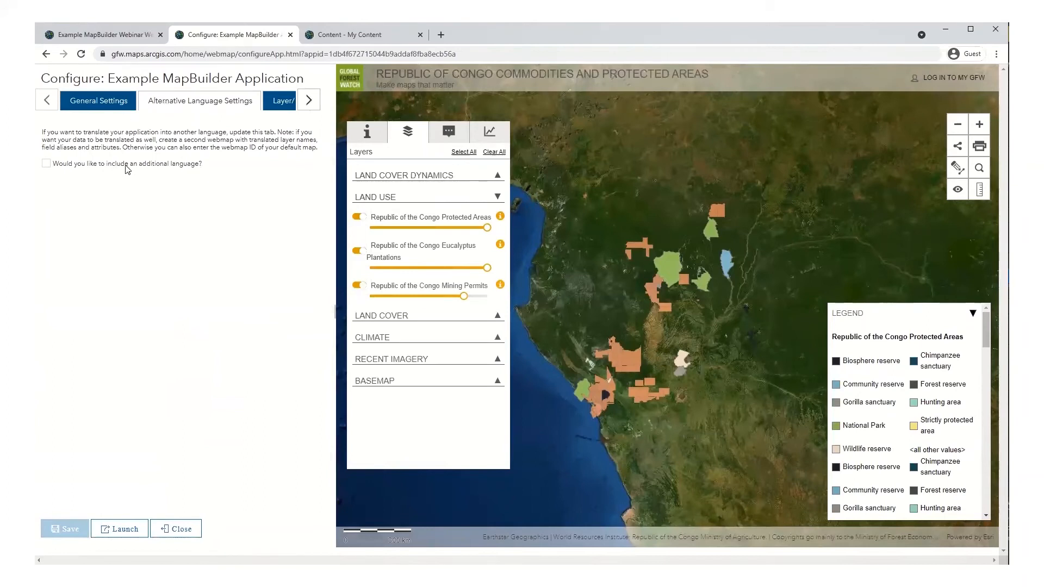
Step: Turn the additional-language option on, then back off, so no French translation is included
click(47, 164)
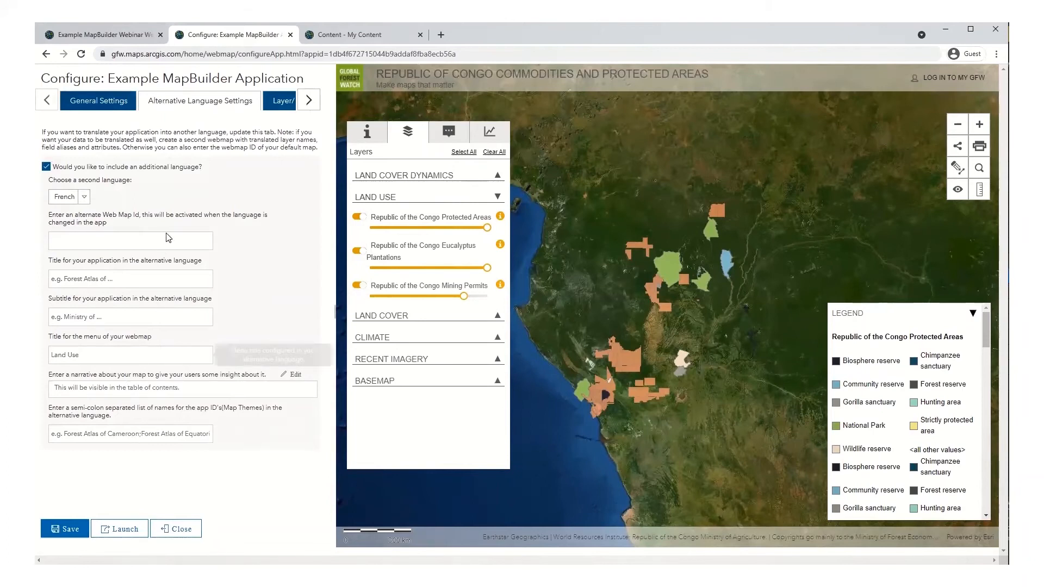
click(46, 166)
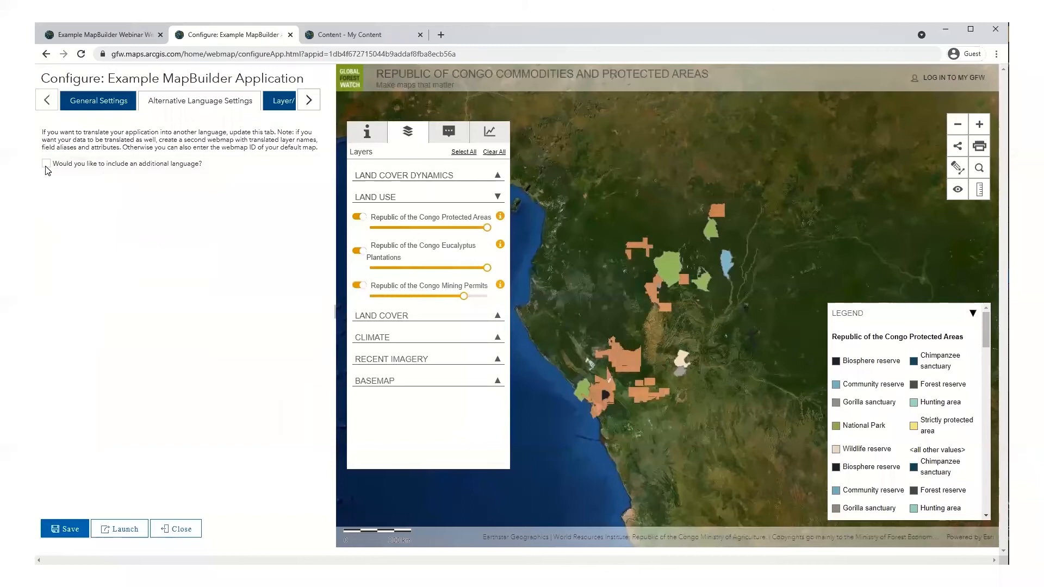
Step: Enter COG as the mask layer ISO code in Layer/Analysis Settings and save
click(279, 103)
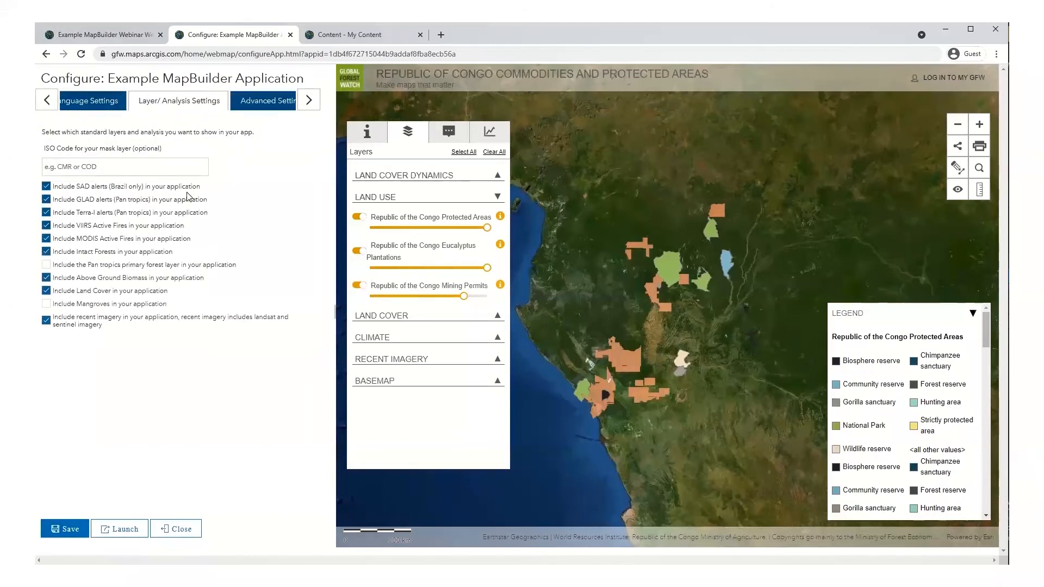
click(378, 177)
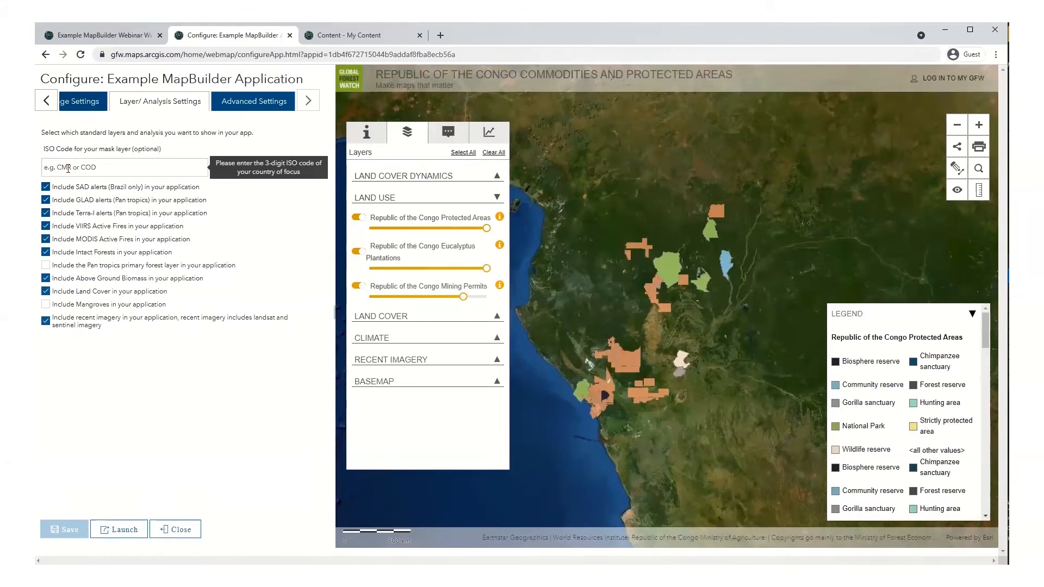
text(COG)
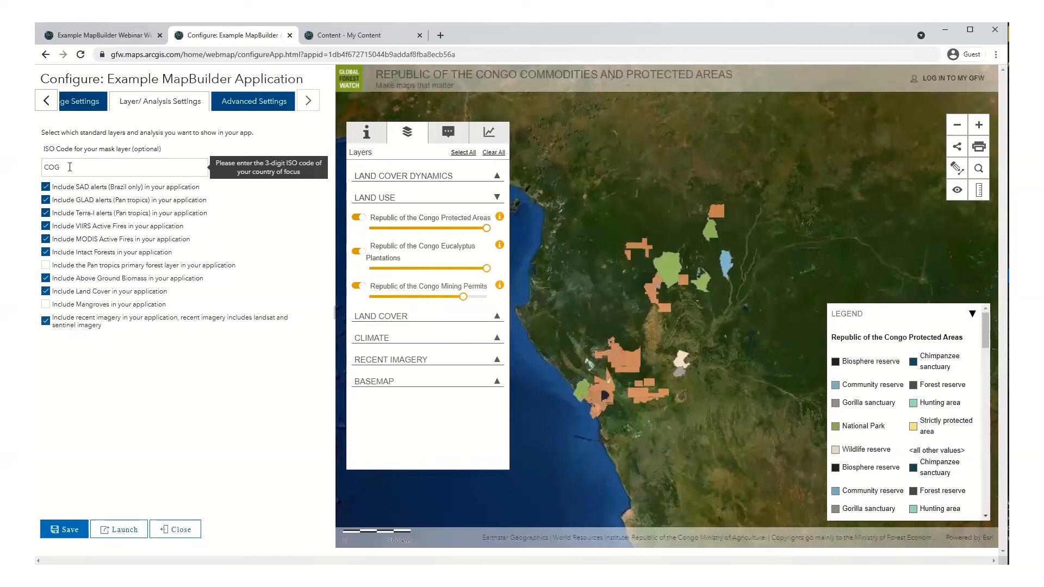
click(143, 369)
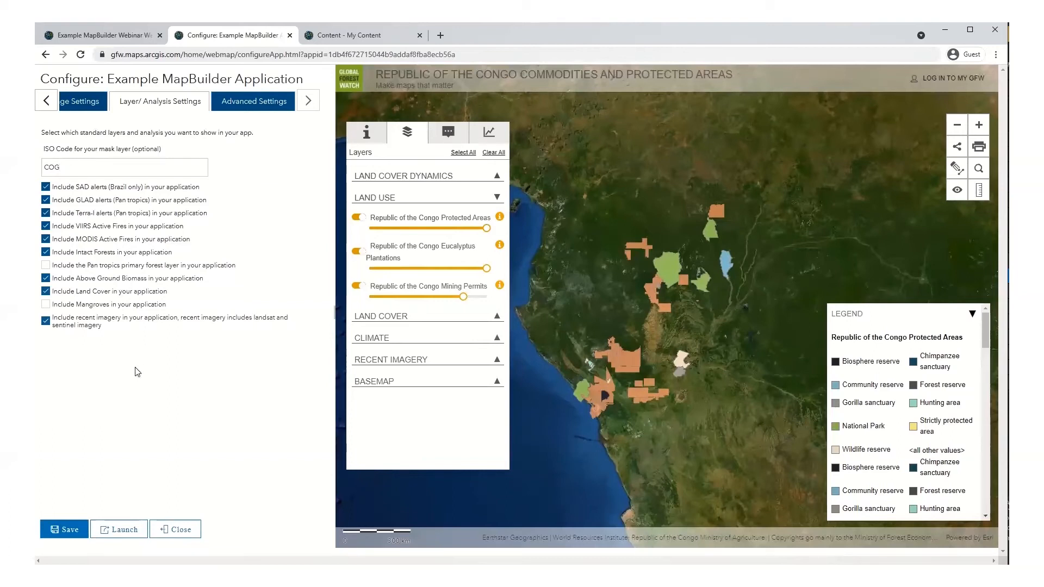
click(69, 529)
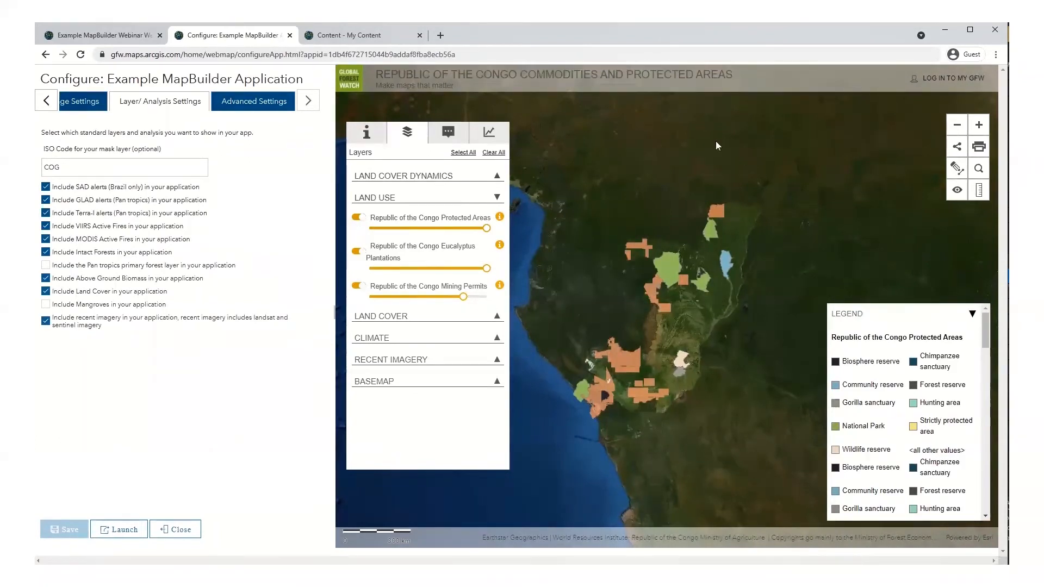
scroll(670, 317, up, 1)
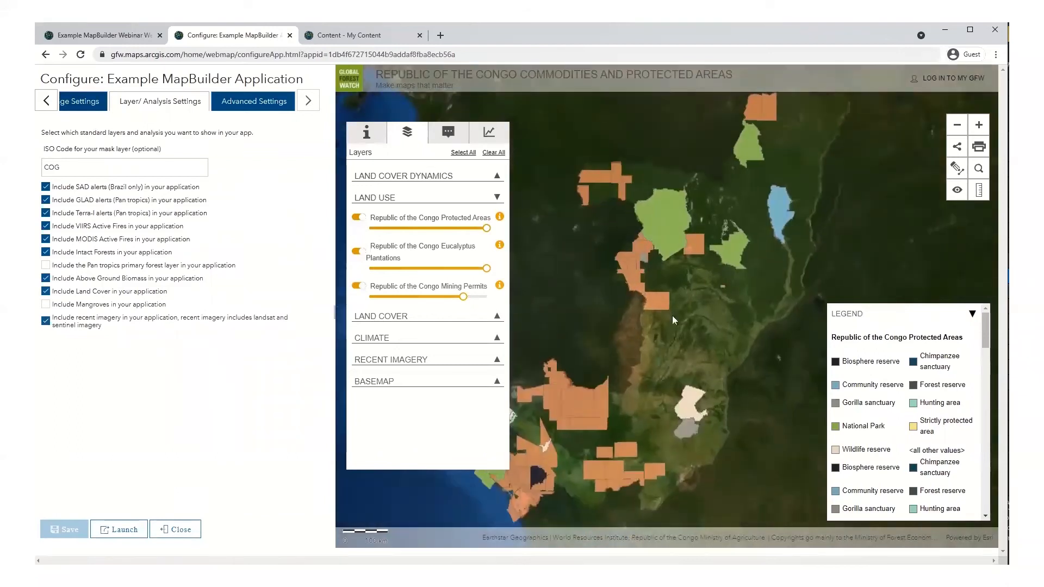
scroll(672, 315, down, 1)
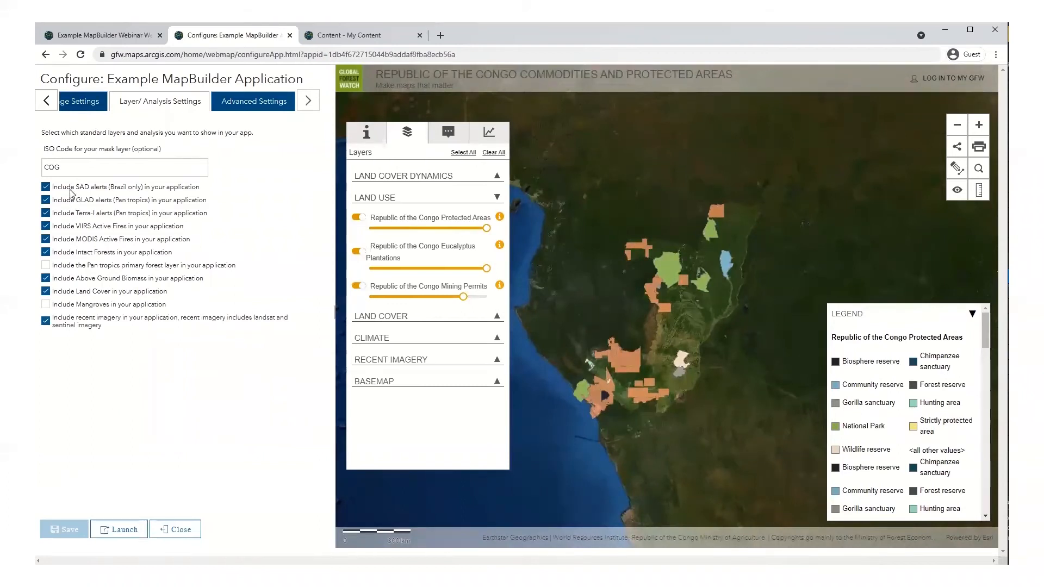
Step: Uncheck SAD and Terra-I alerts, check Pan tropics primary forest, and save the layer selection
click(394, 176)
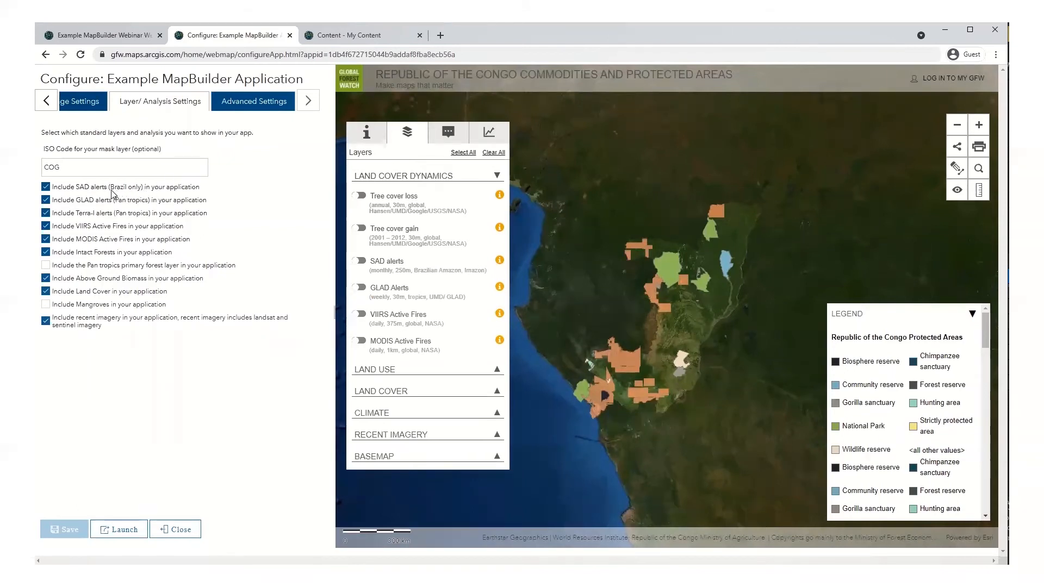
click(47, 188)
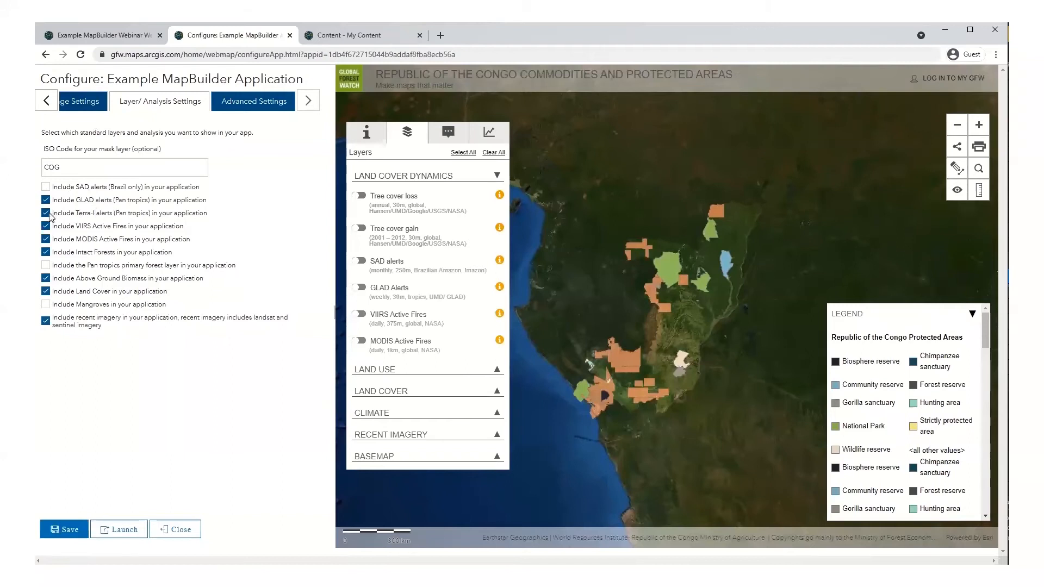
click(55, 211)
click(47, 266)
click(65, 530)
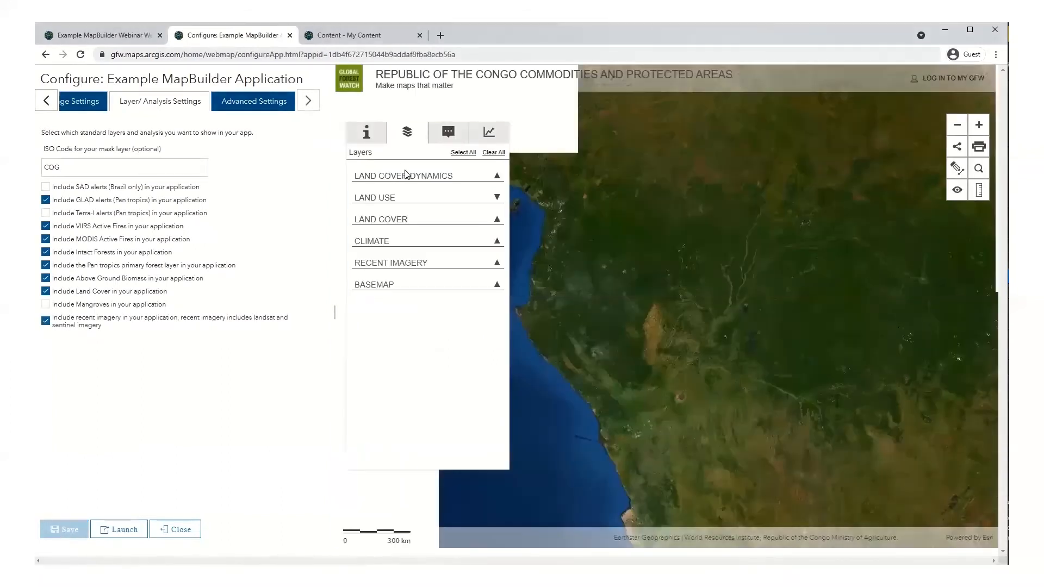
Step: Check the Land Cover Dynamics and Land Cover groups in the preview to confirm Primary Forests appears
click(407, 176)
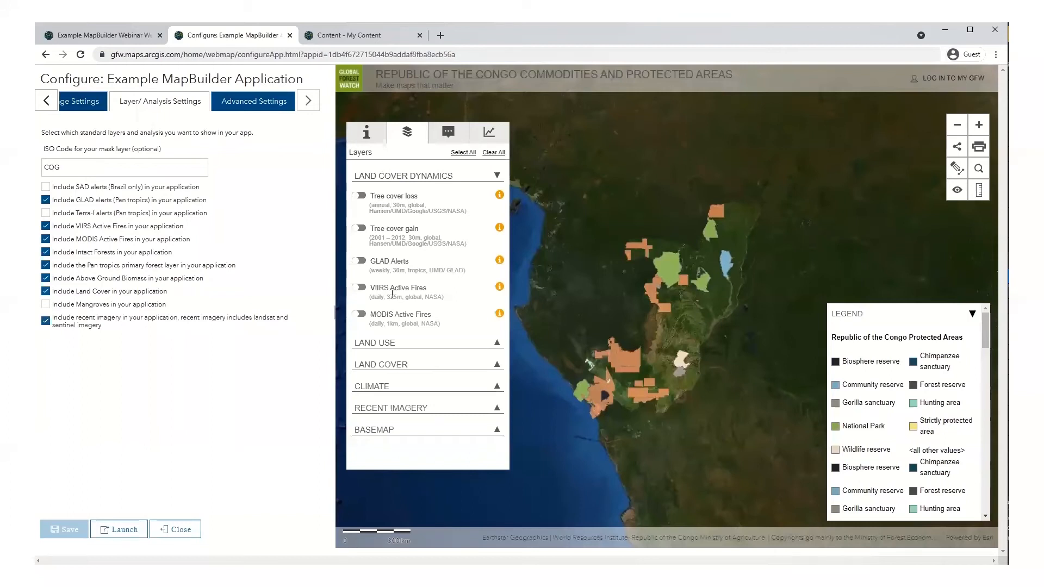
click(380, 369)
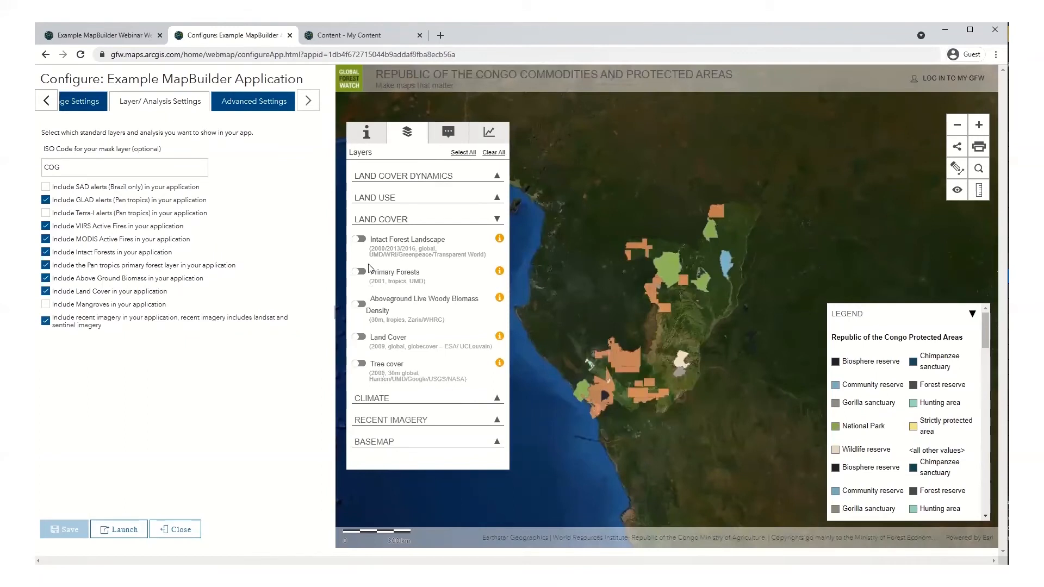
click(255, 110)
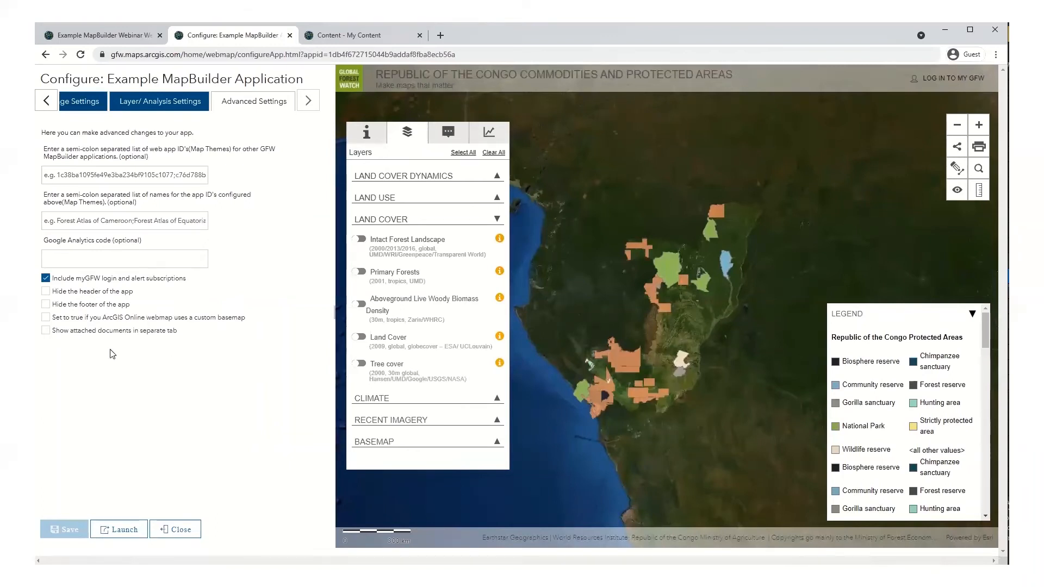
Step: Expand LAND USE in the preview and launch the Republic of the Congo MapBuilder app
click(400, 198)
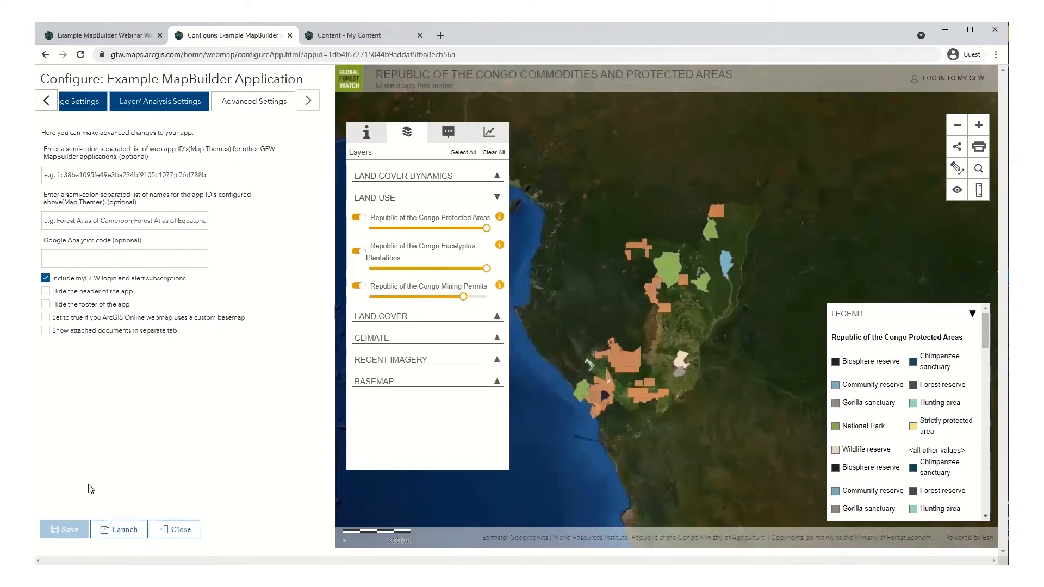
click(117, 529)
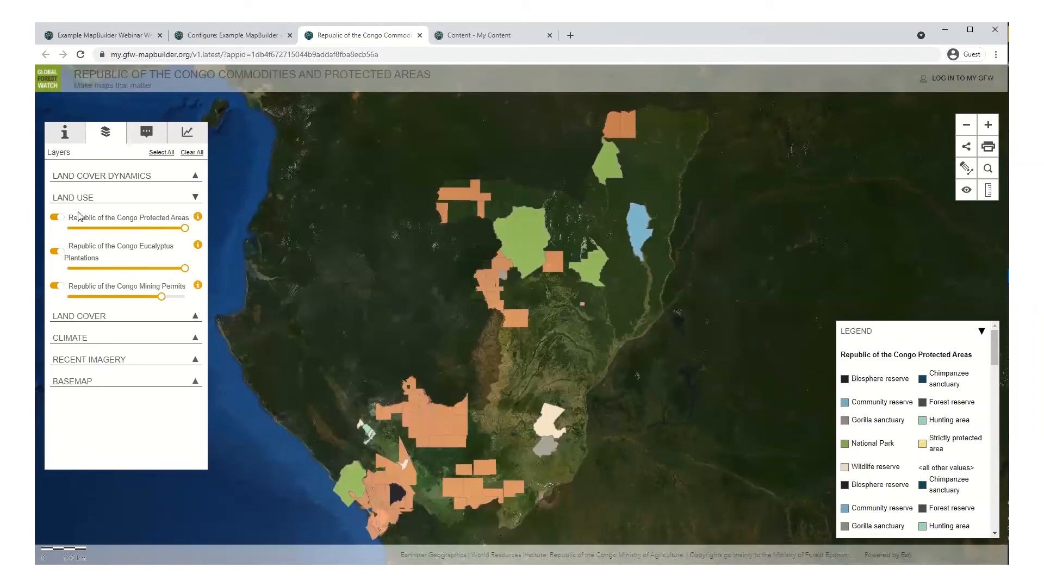
Step: Expand the Land Cover Dynamics, Land Cover, Climate and Recent Imagery layer groups
click(93, 182)
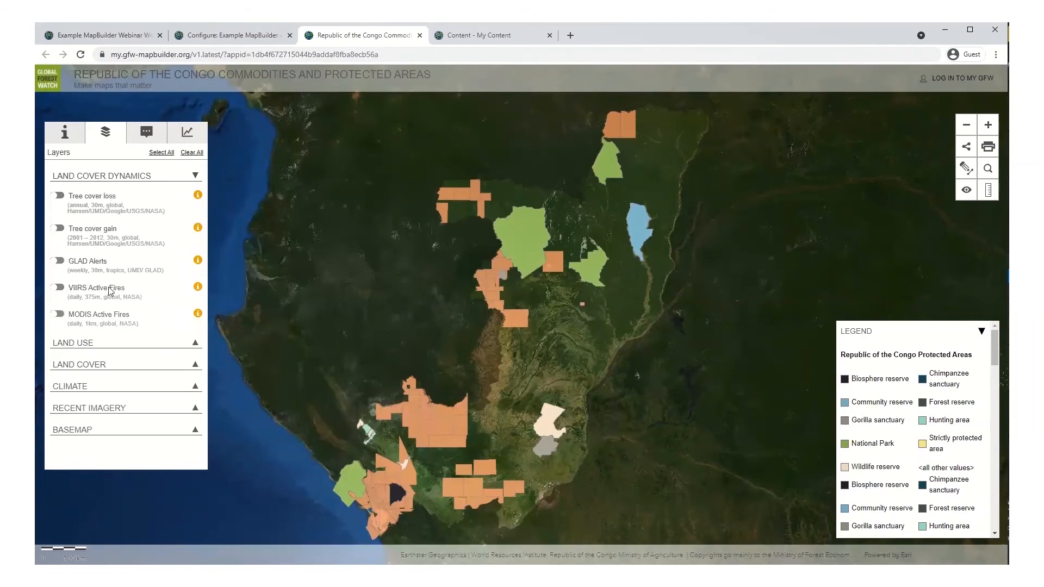
click(91, 365)
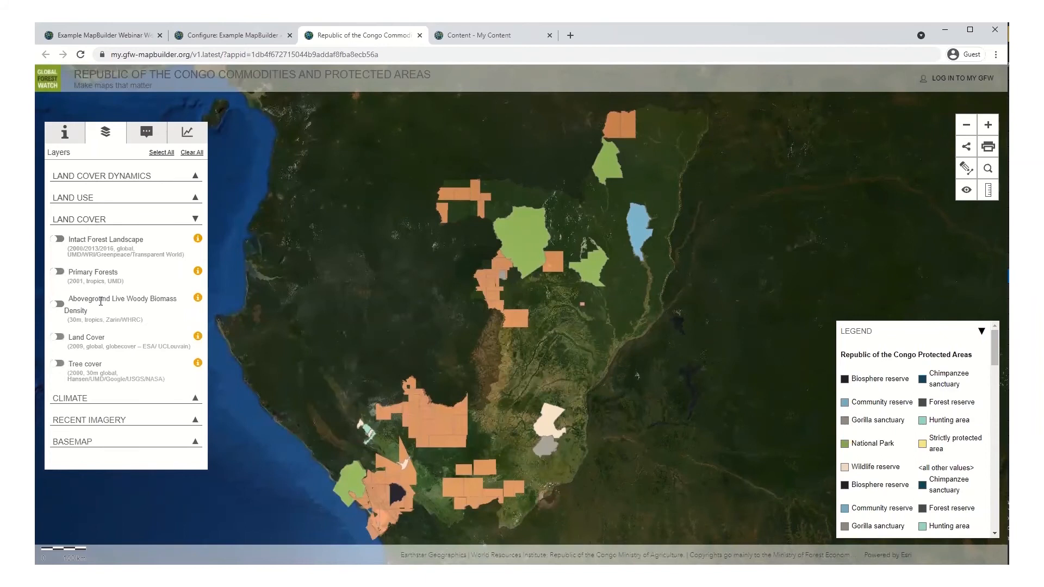
click(83, 397)
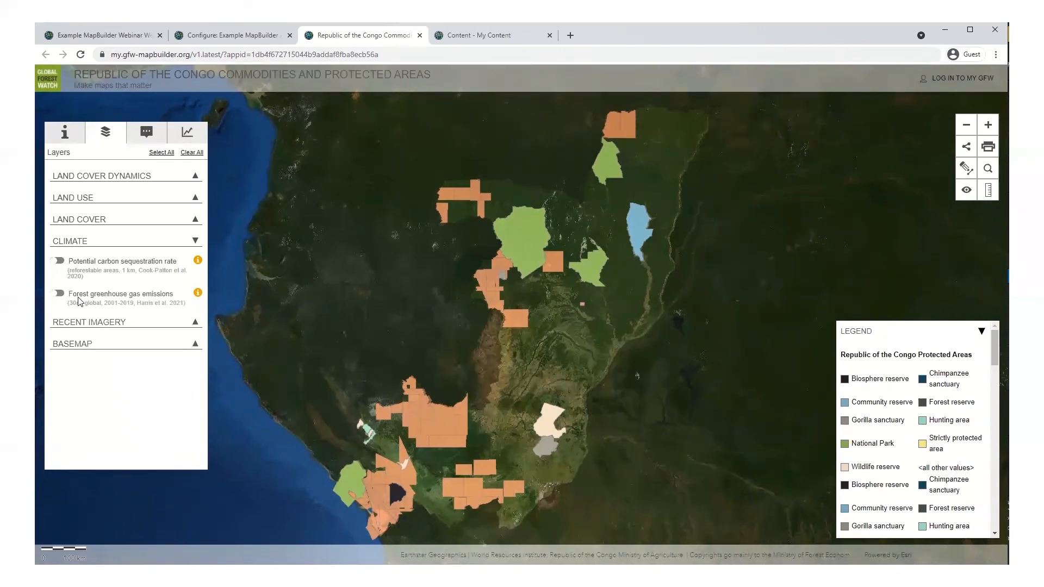
click(81, 323)
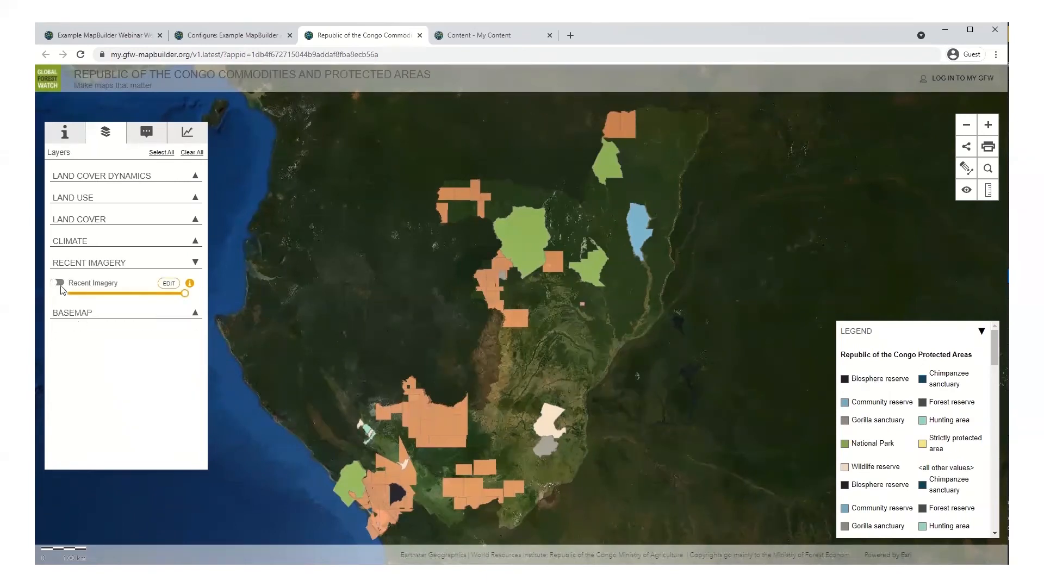
Step: Switch the basemap from WRI Contextual to Planet imagery and zoom in
click(76, 313)
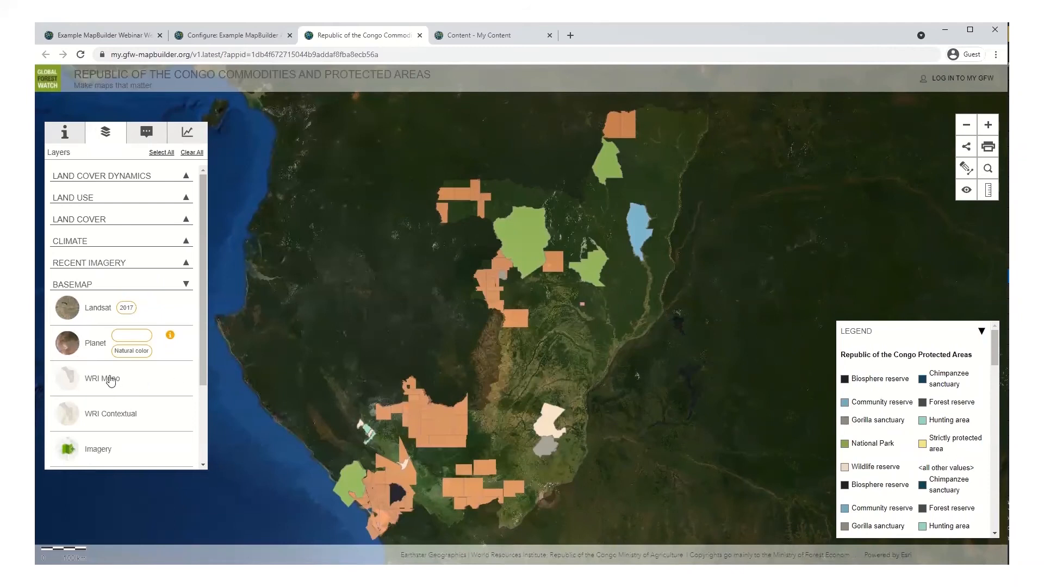
click(103, 413)
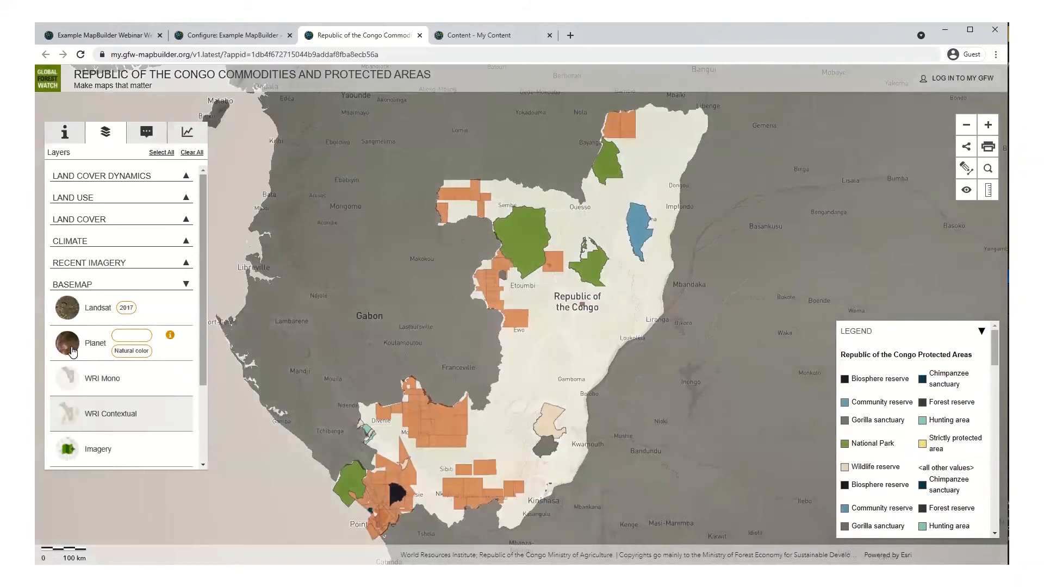
click(73, 352)
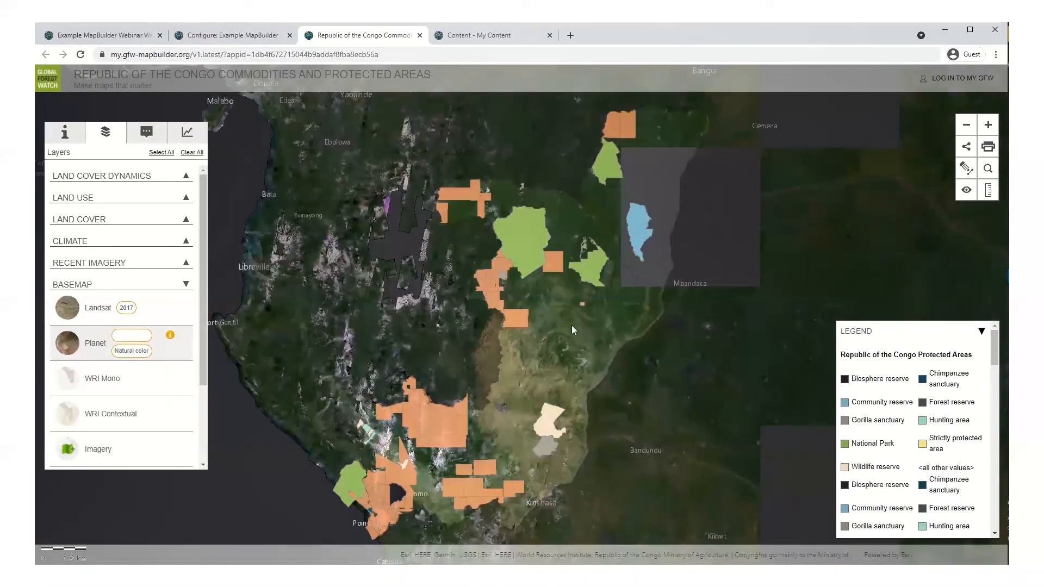
scroll(572, 325, up, 1)
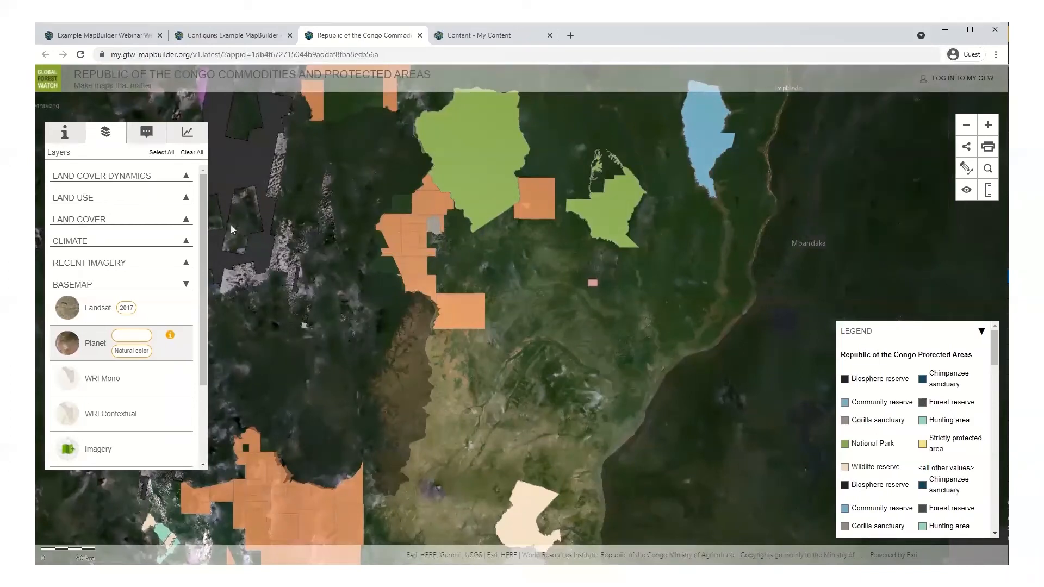
Step: Read the app description, select Odzala Kokoua National Park, review its attributes, and open Analysis
click(62, 134)
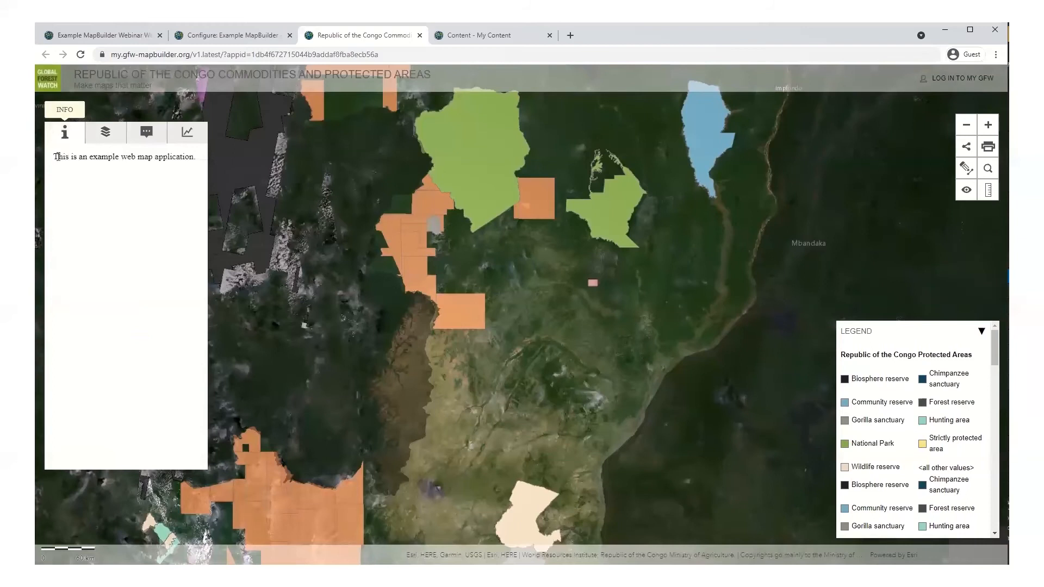
drag(54, 158, 198, 163)
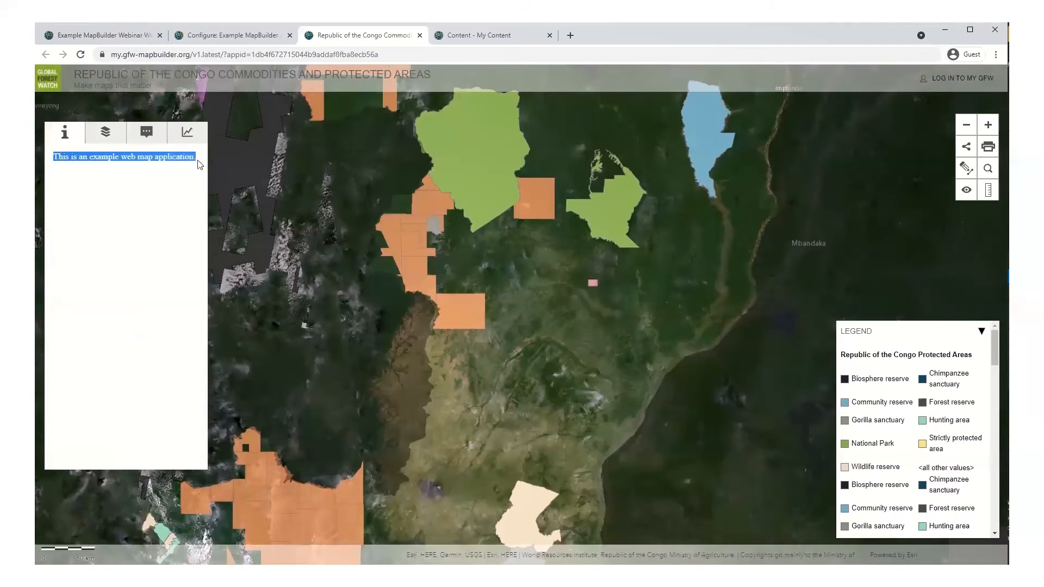
click(146, 133)
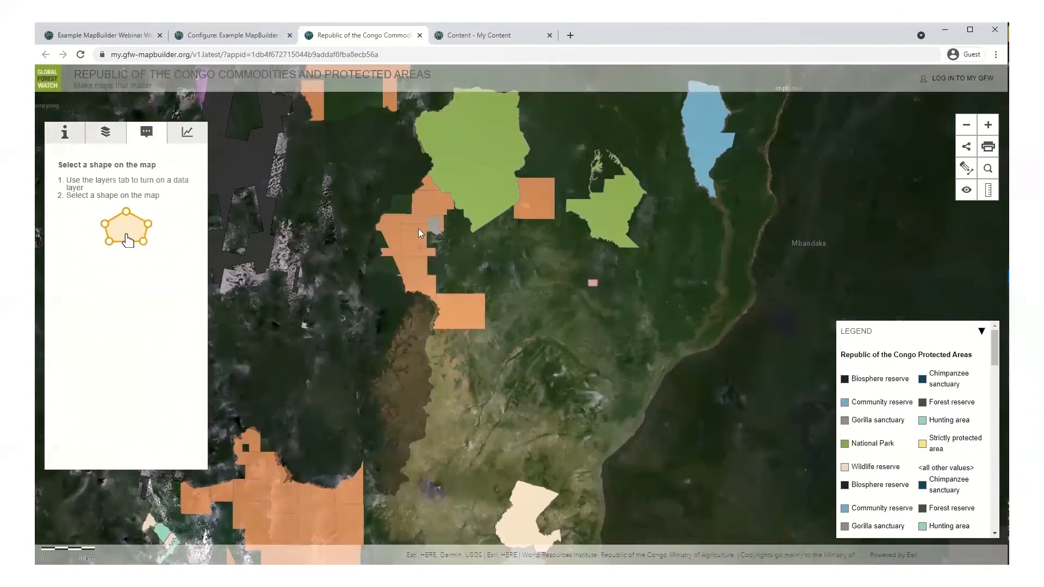
click(482, 189)
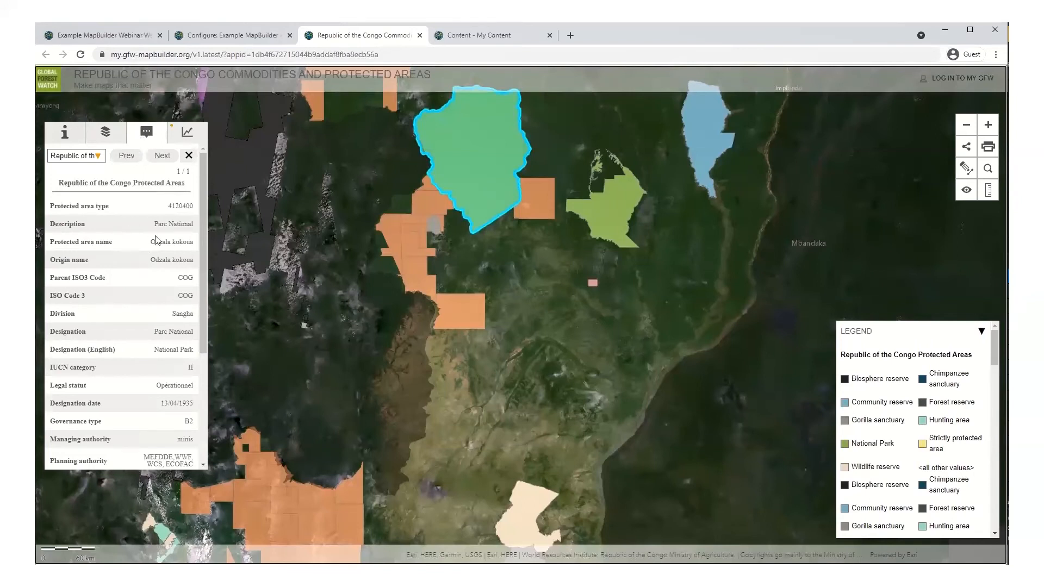
drag(203, 231, 190, 202)
click(182, 139)
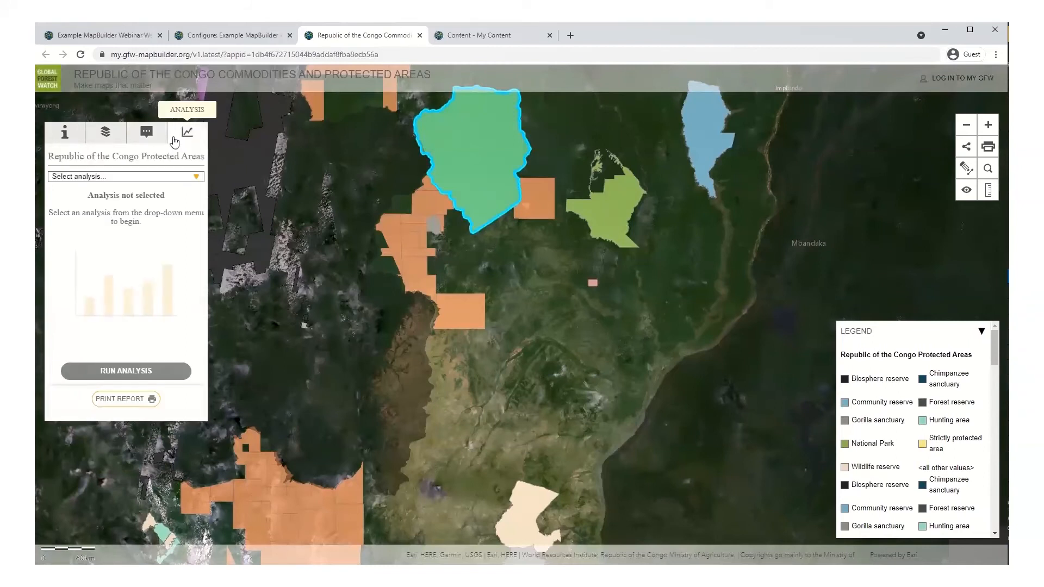
Step: Run a VIIRS Active Fires analysis on the park starting 2021-07-17
click(169, 176)
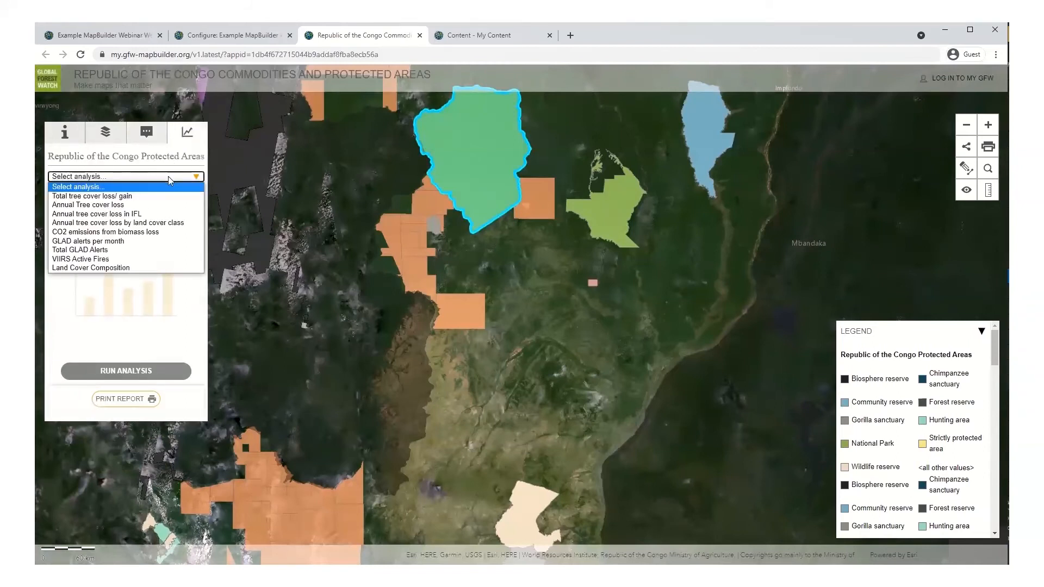
click(113, 259)
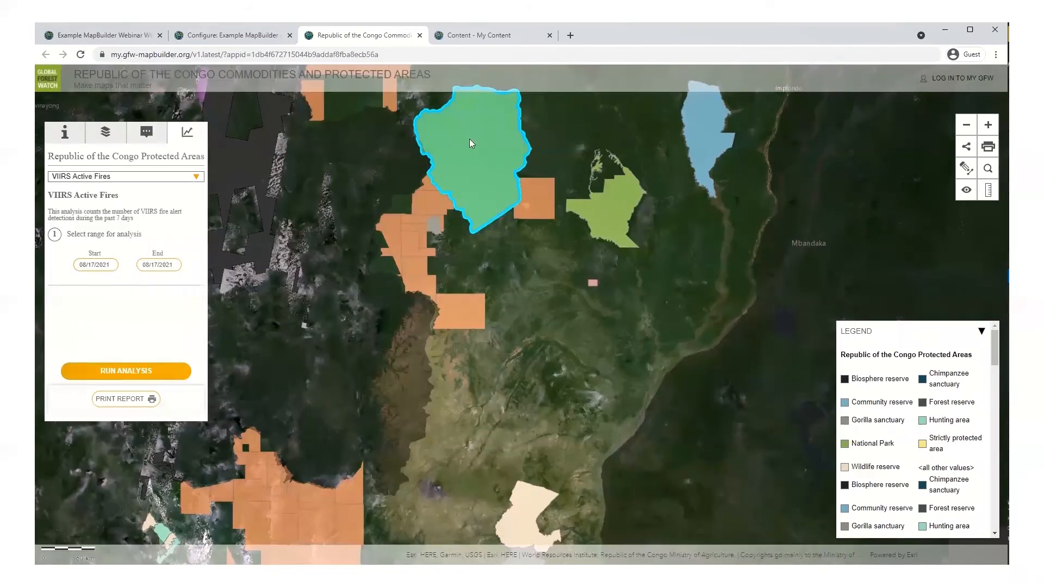
click(83, 264)
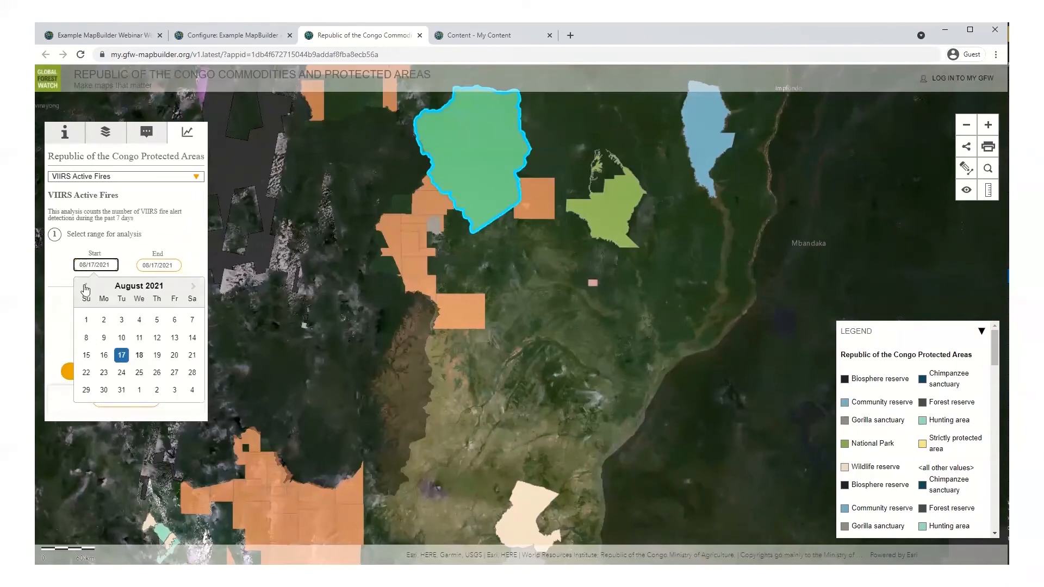
click(85, 287)
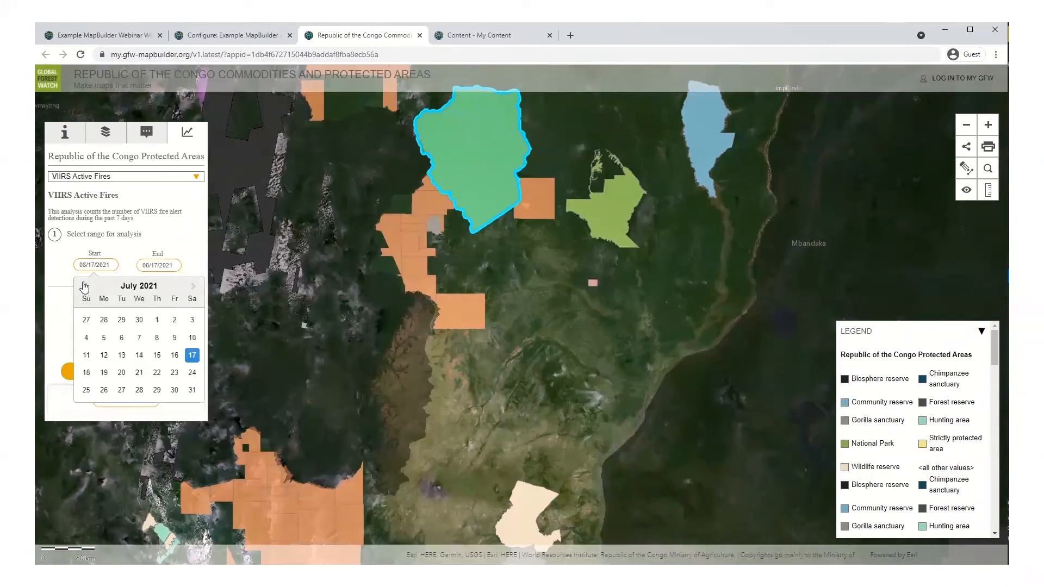
click(191, 355)
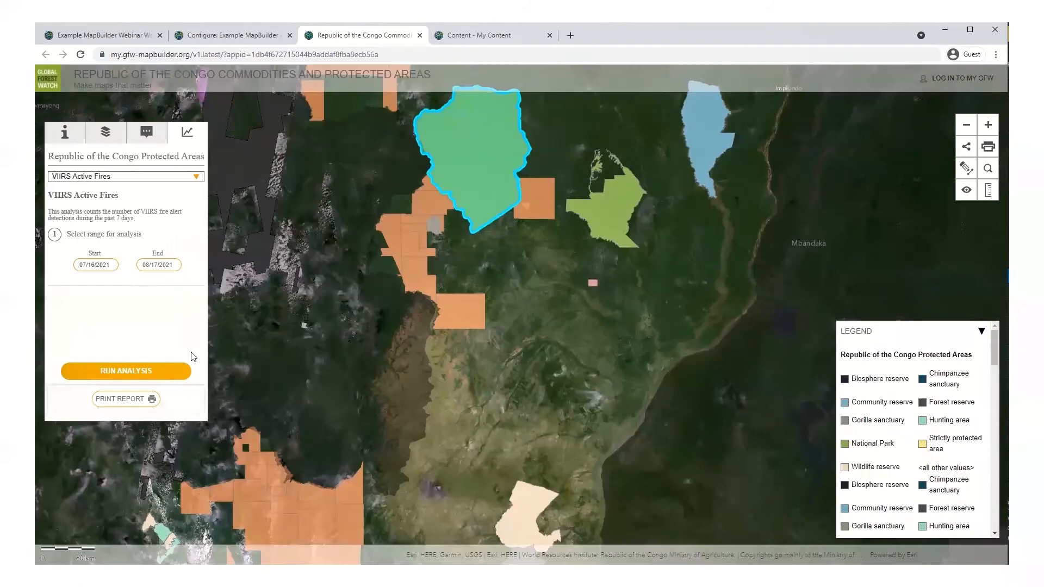
click(105, 373)
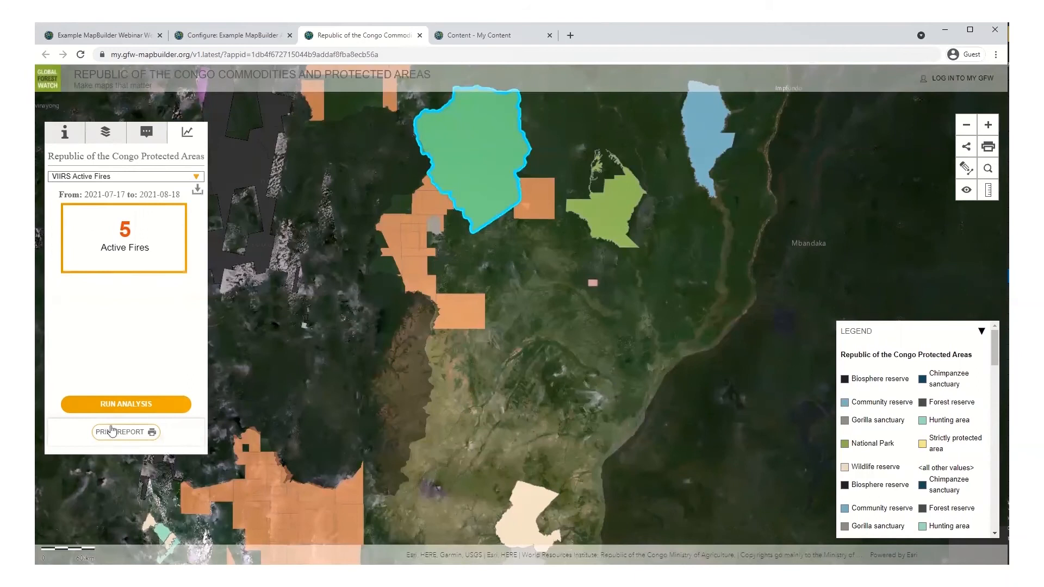
Step: Confirm VIIRS Active Fires stays selected and bring up the map's share link
click(195, 177)
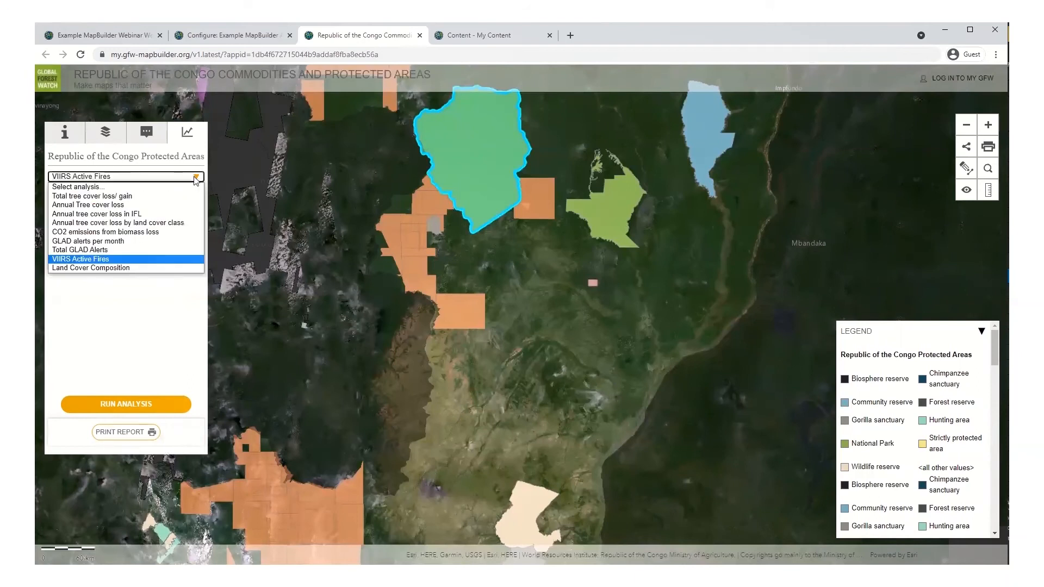
click(129, 321)
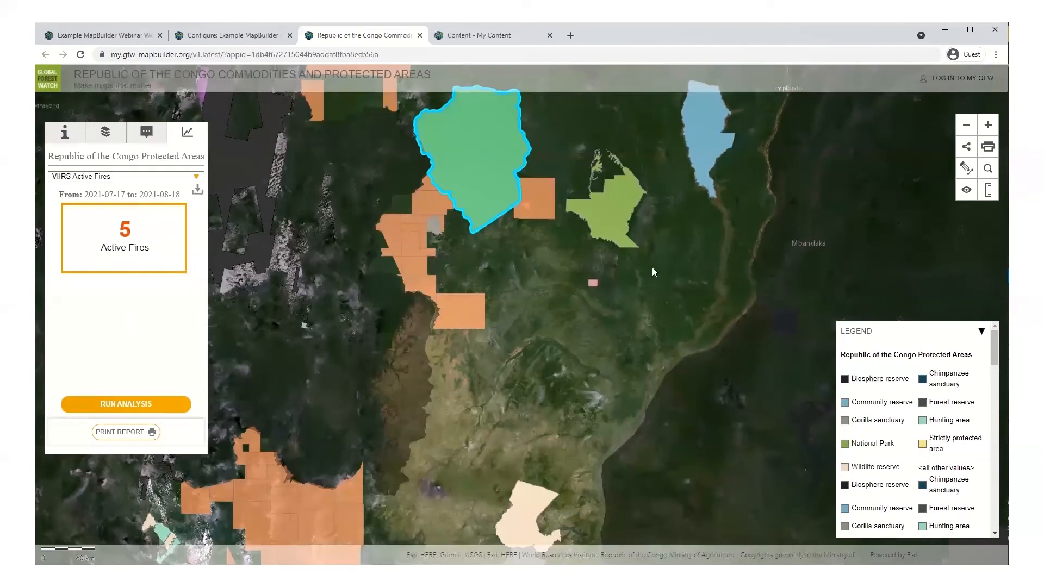
click(966, 147)
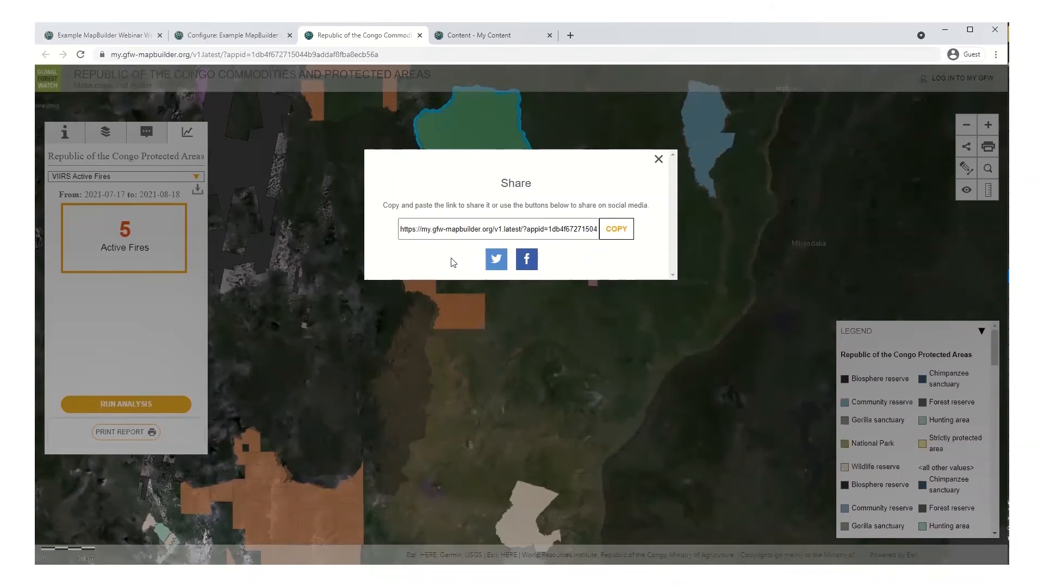
click(659, 159)
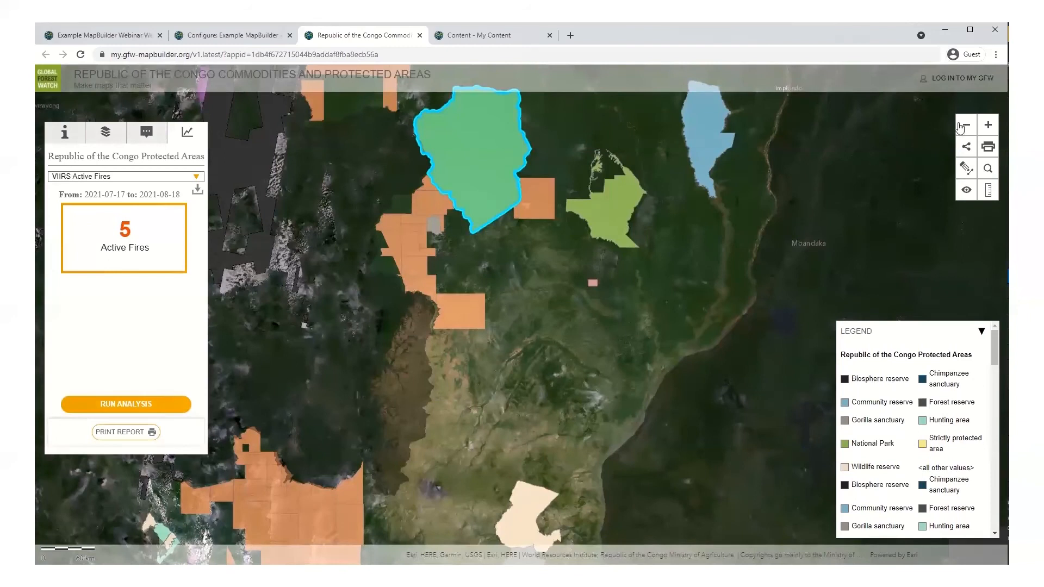
click(965, 191)
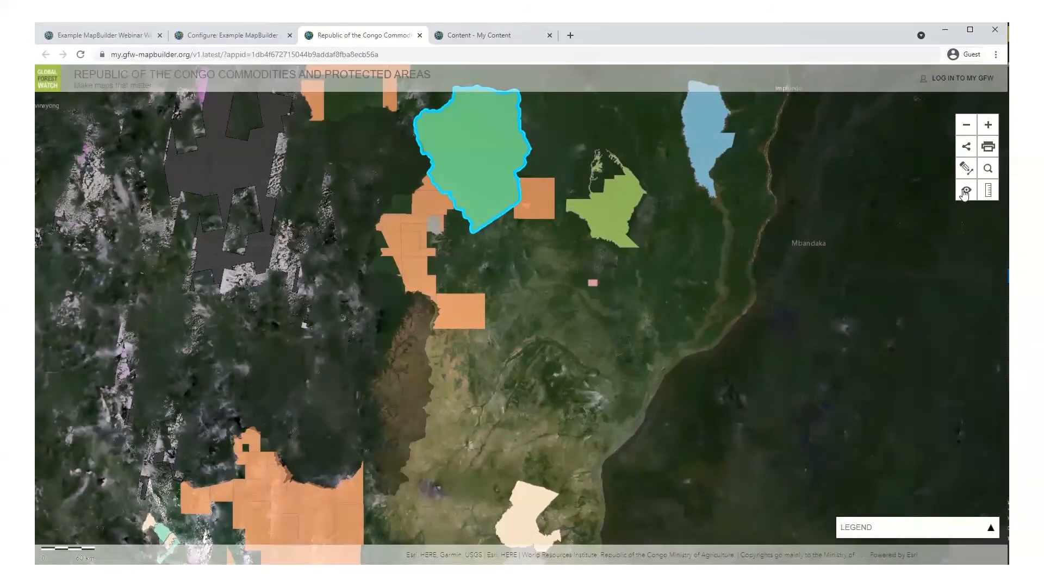
click(964, 192)
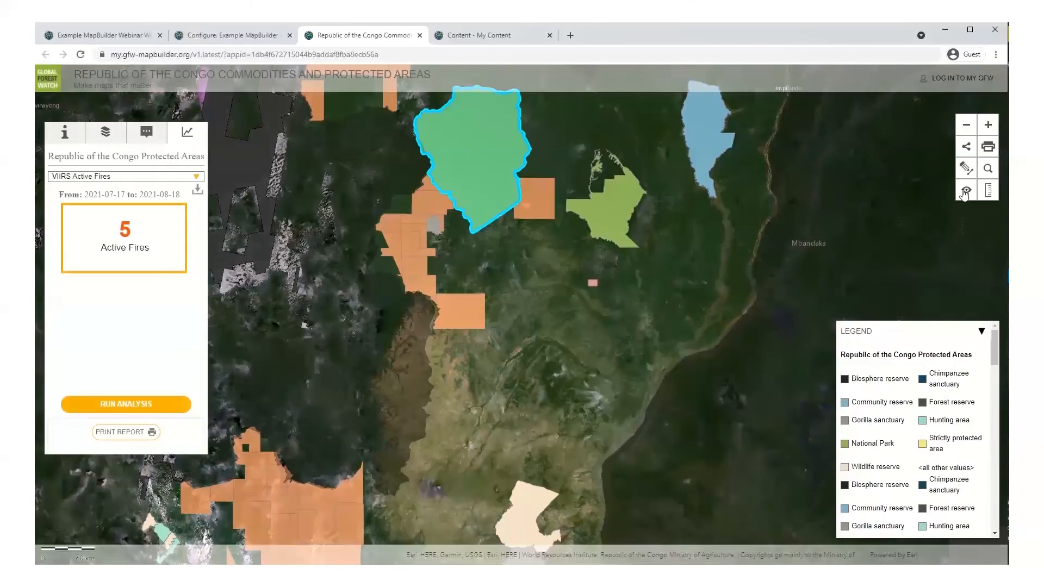
click(988, 190)
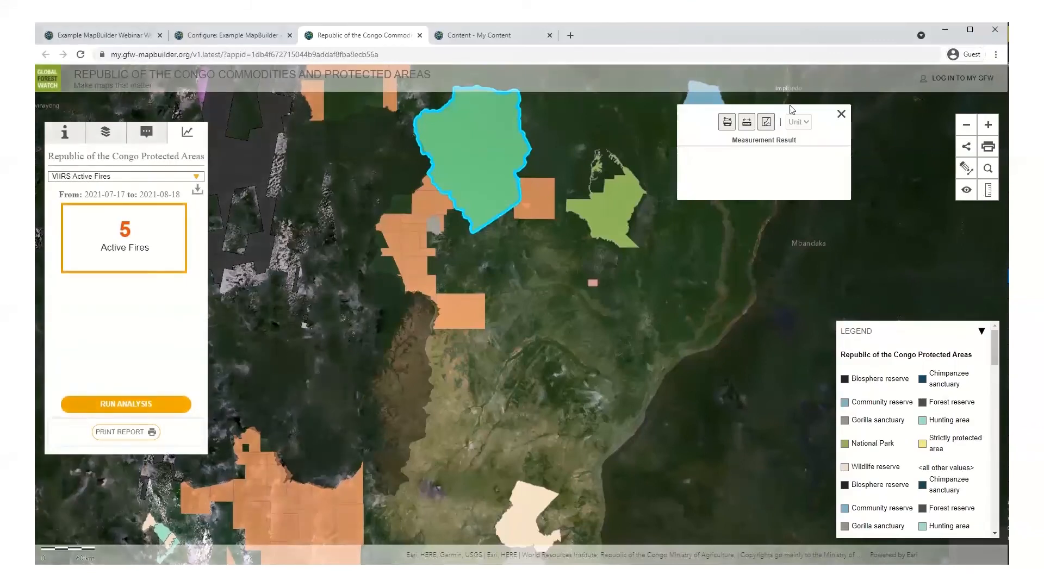
click(842, 114)
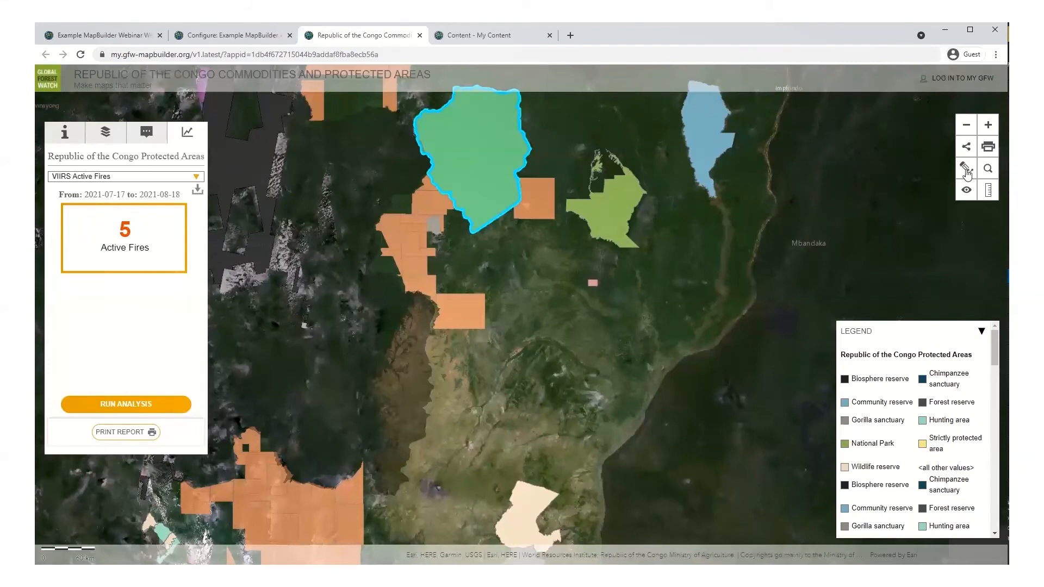
click(966, 170)
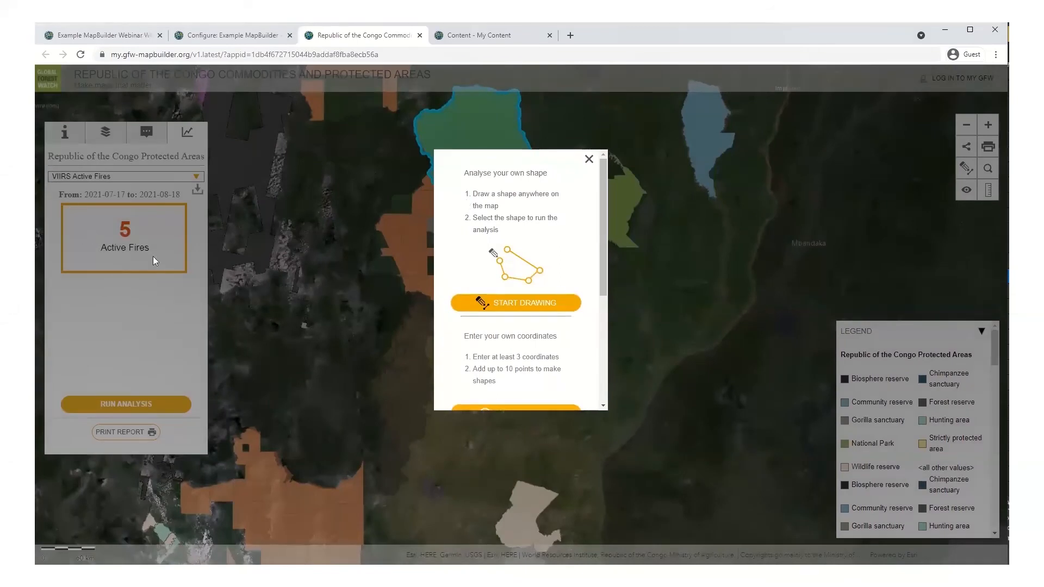
scroll(478, 280, down, 2)
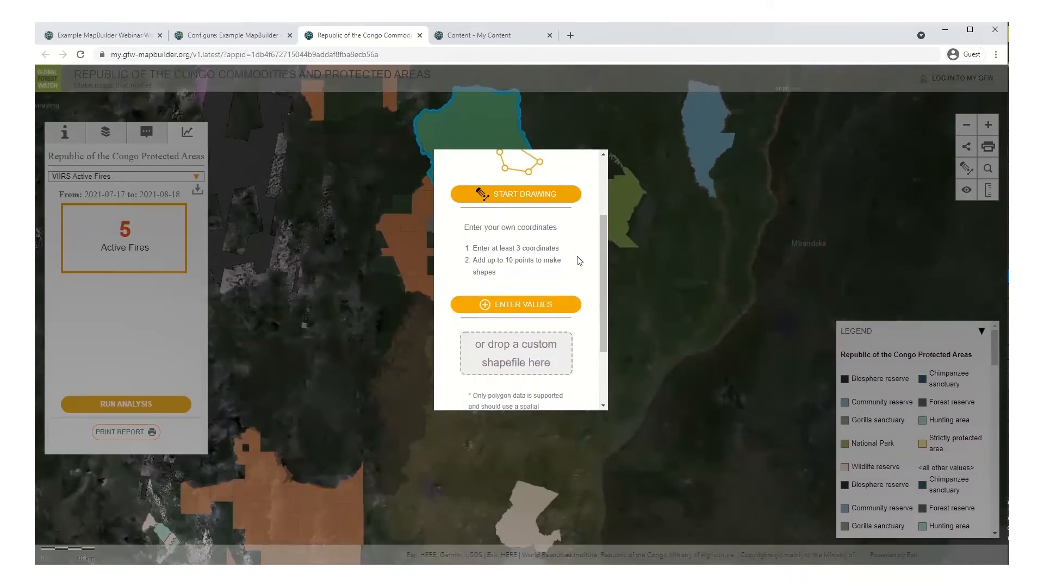
scroll(551, 269, down, 2)
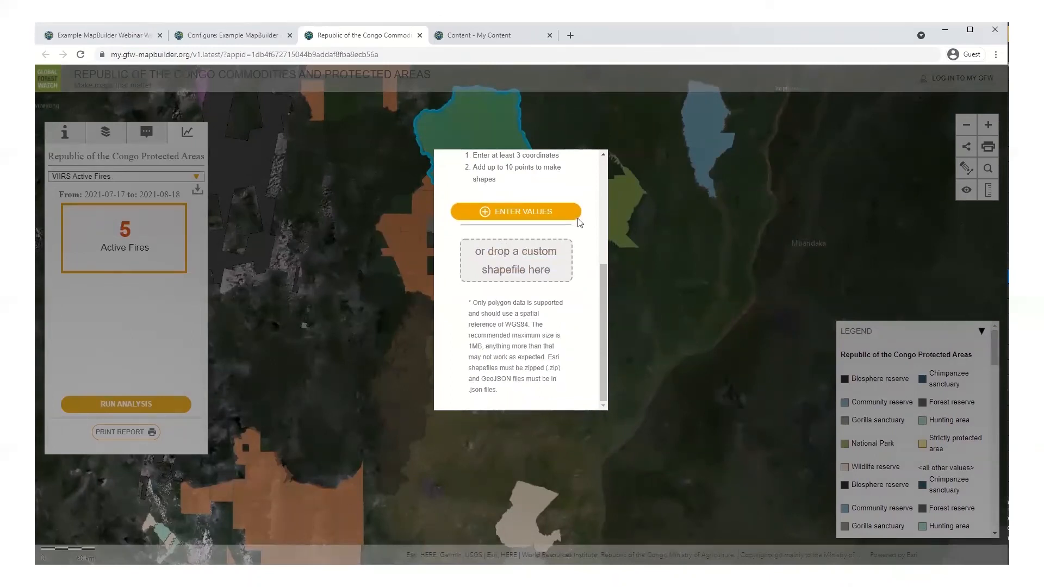
click(665, 184)
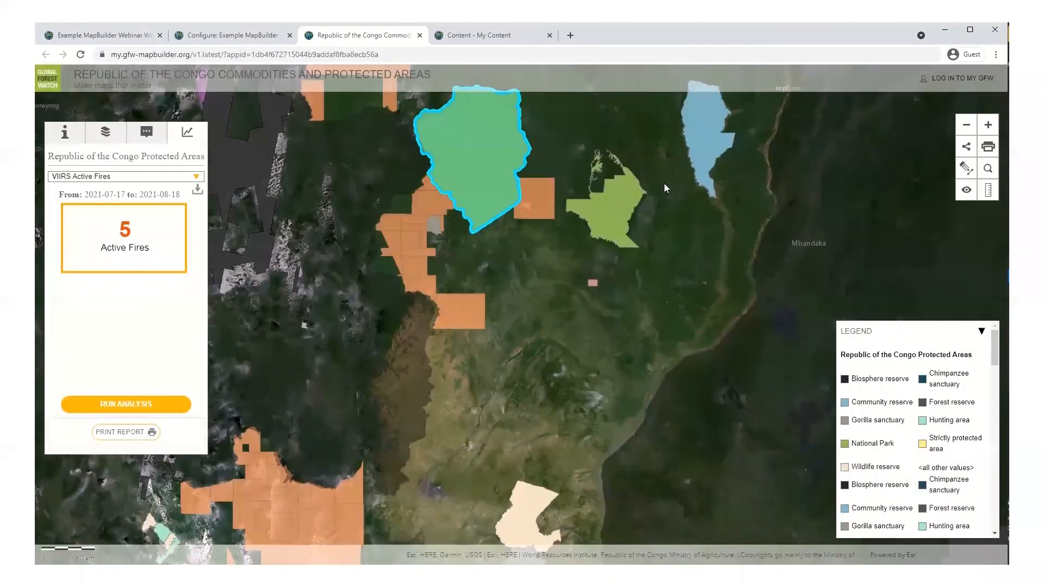